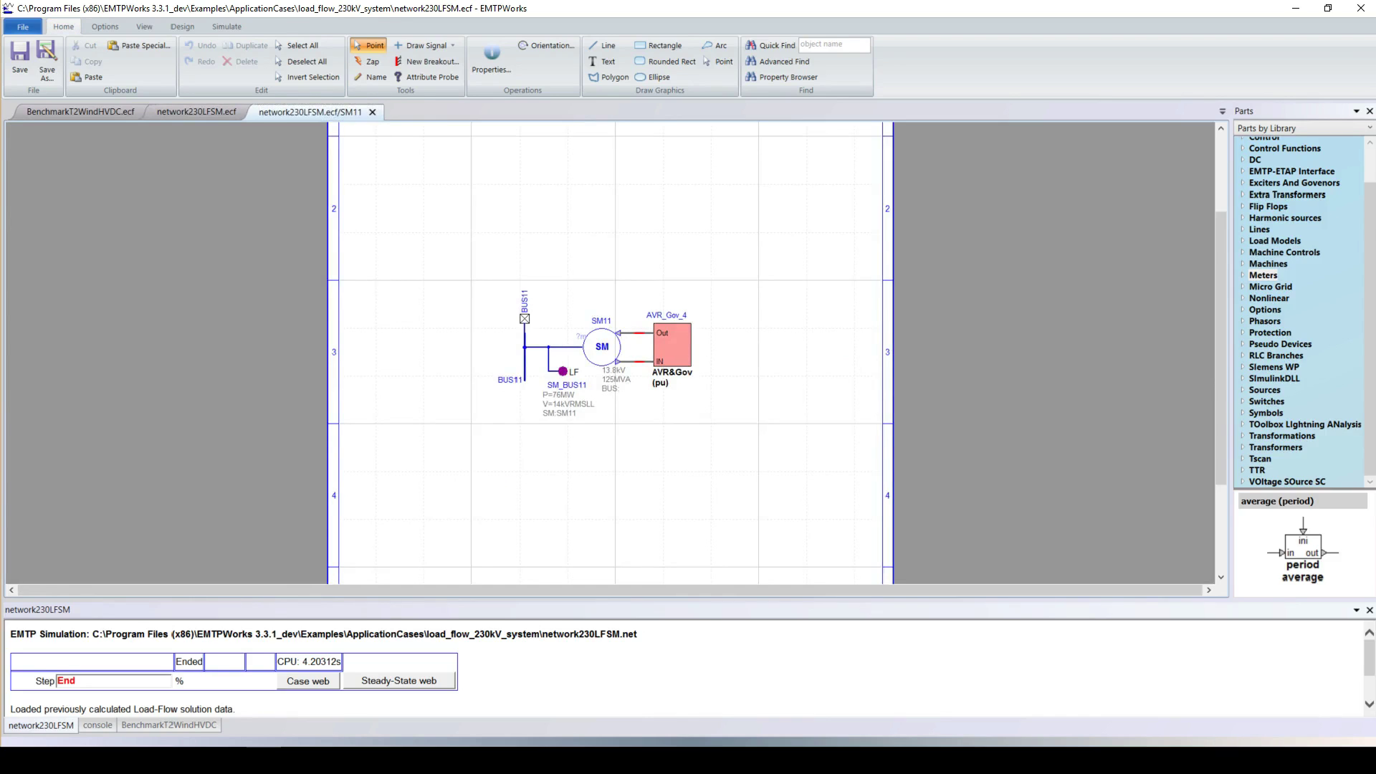
# Step: Close the SM11 generator subcircuit tab to return to the main 230 kV network diagram
pyautogui.click(372, 112)
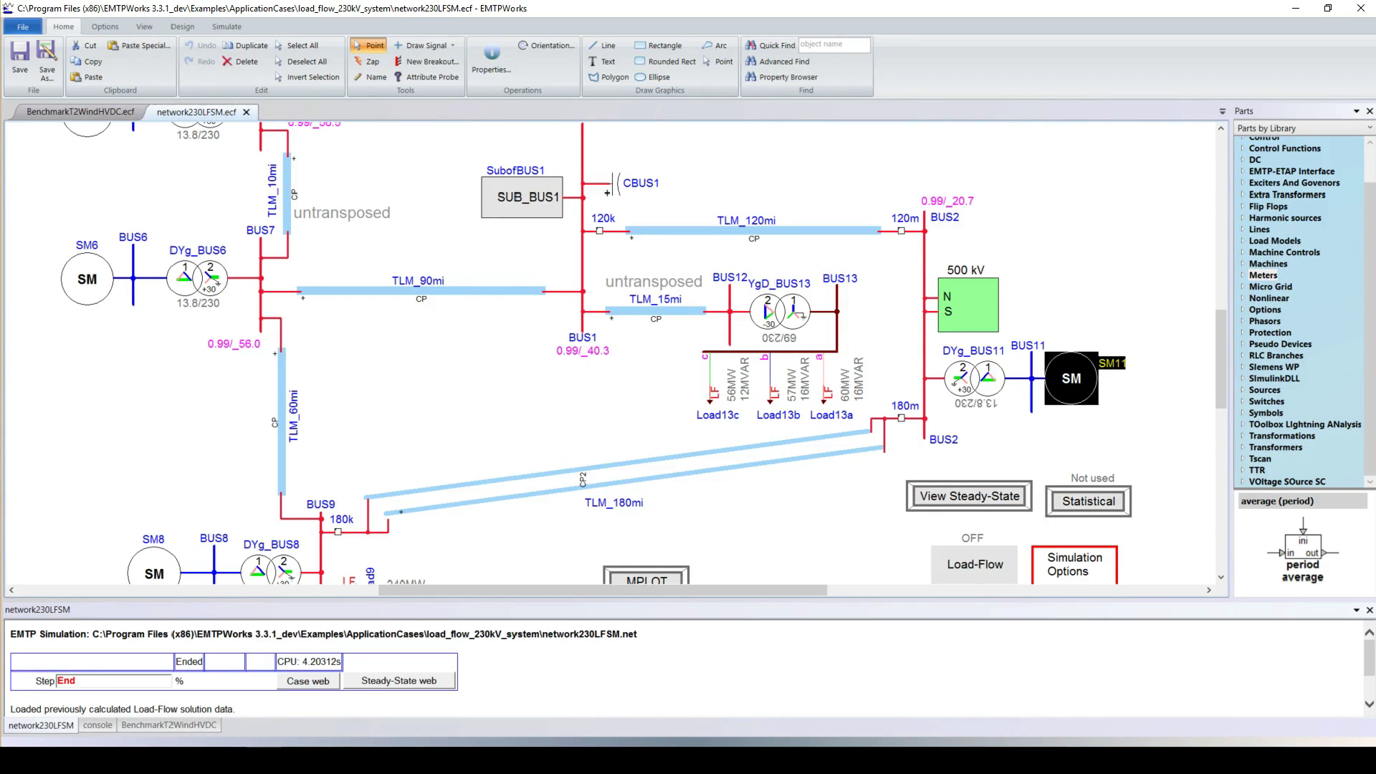
pyautogui.scroll(2, 617, 351)
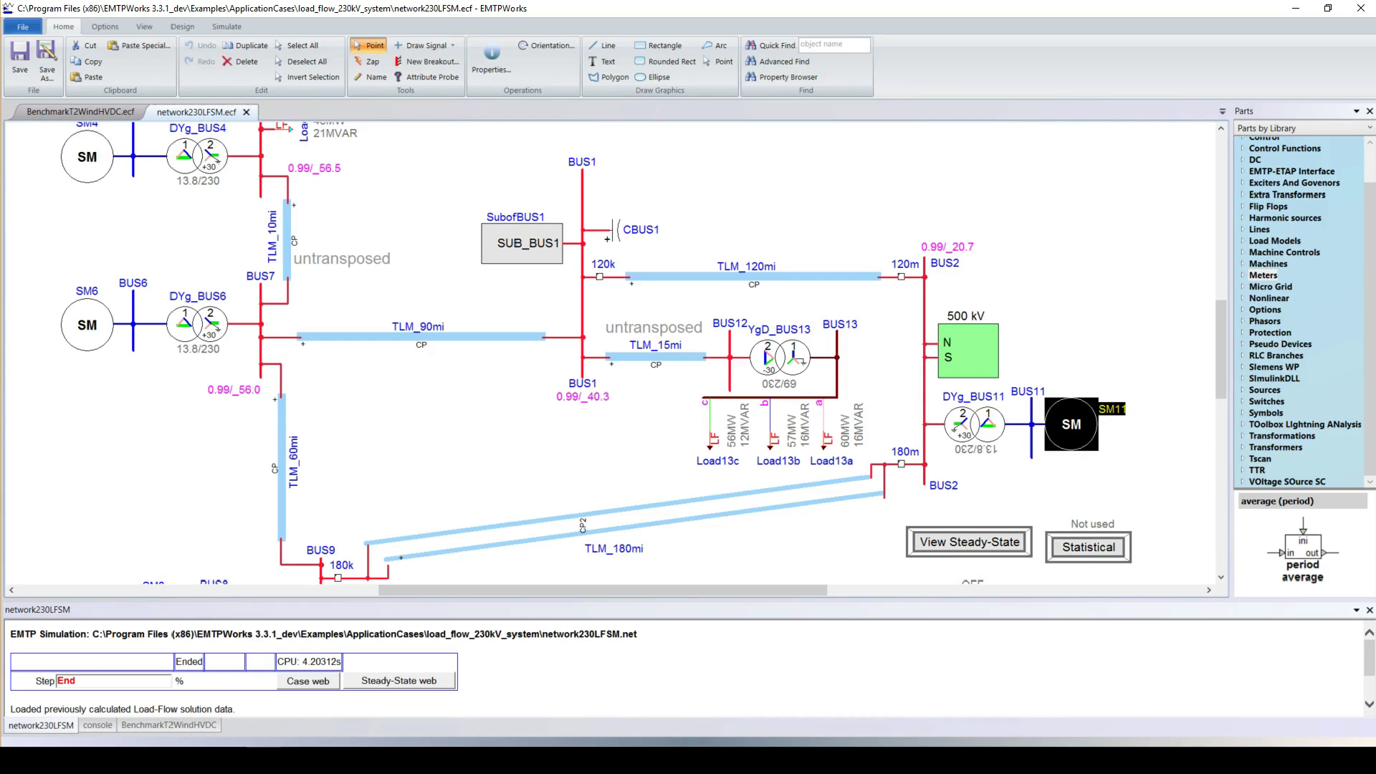
pyautogui.press('Escape')
pyautogui.scroll(-2, 610, 352)
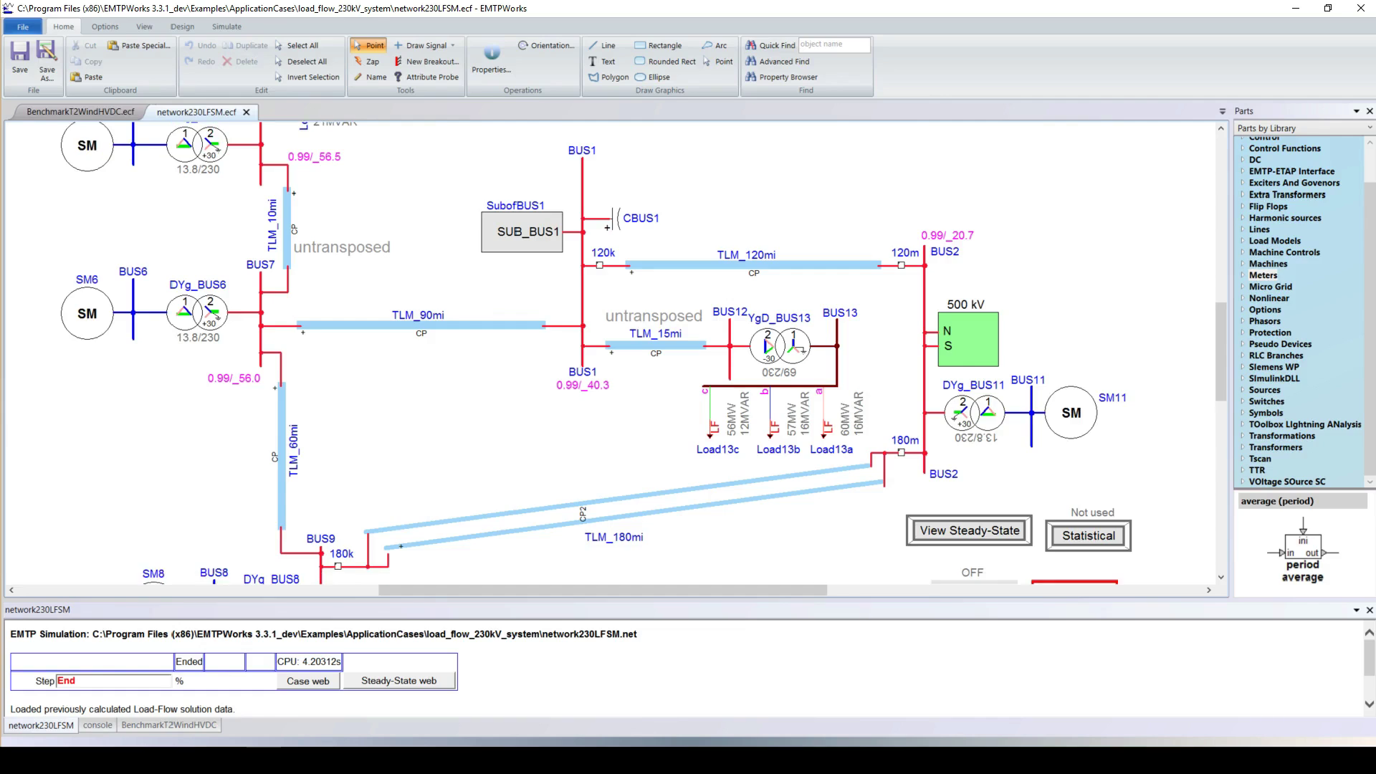
pyautogui.scroll(2, 609, 353)
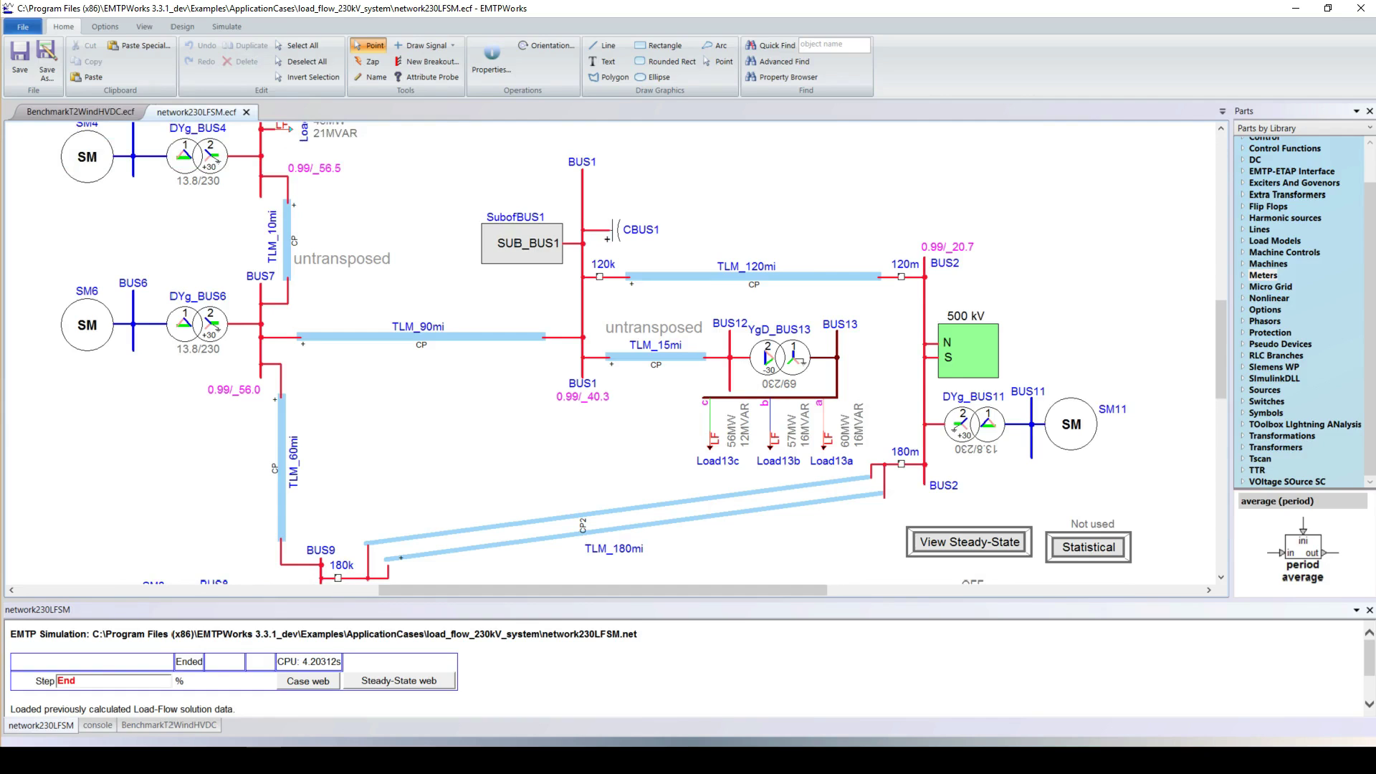
# Step: Exclude capacitor CBUS1, enable Find Load-Flow solution in Simulation Options, and run the simulation
pyautogui.rightClick(617, 230)
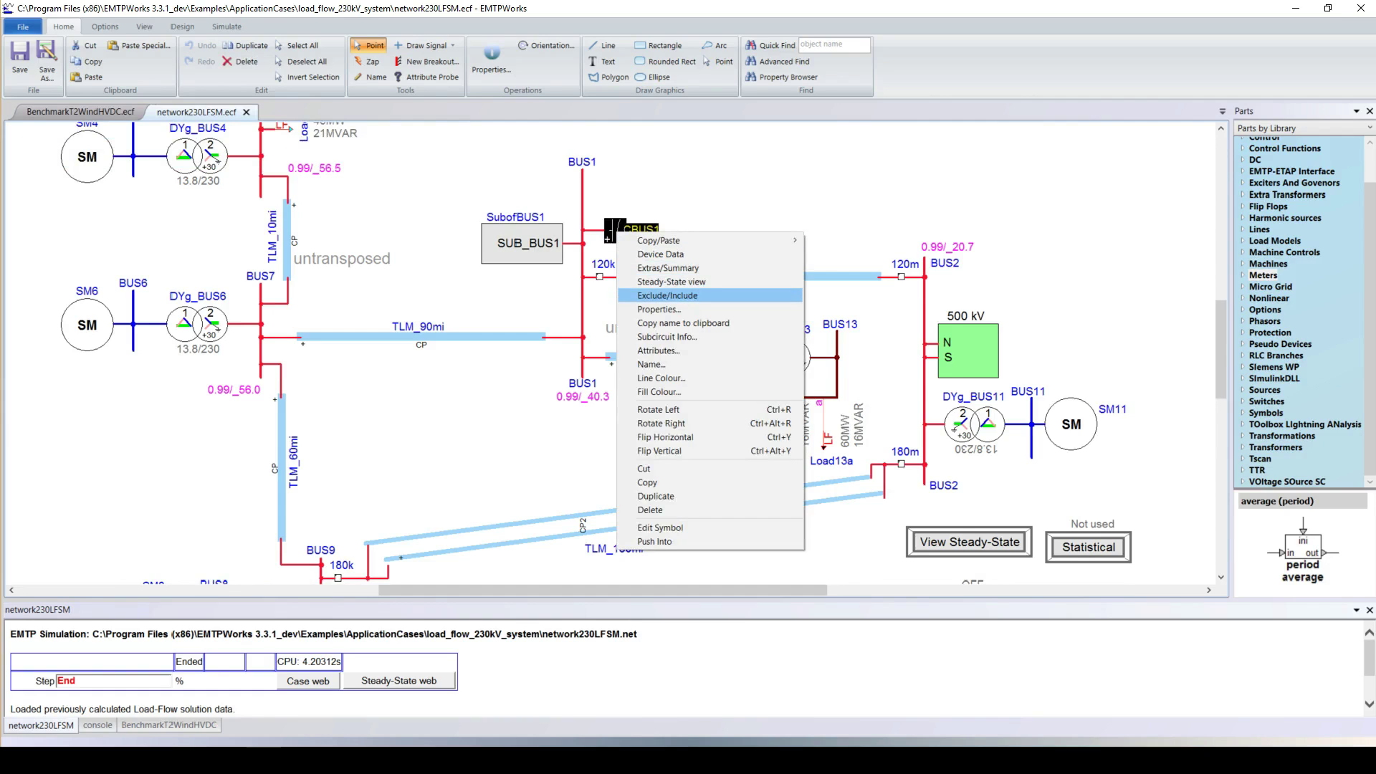
pyautogui.click(663, 296)
pyautogui.click(226, 26)
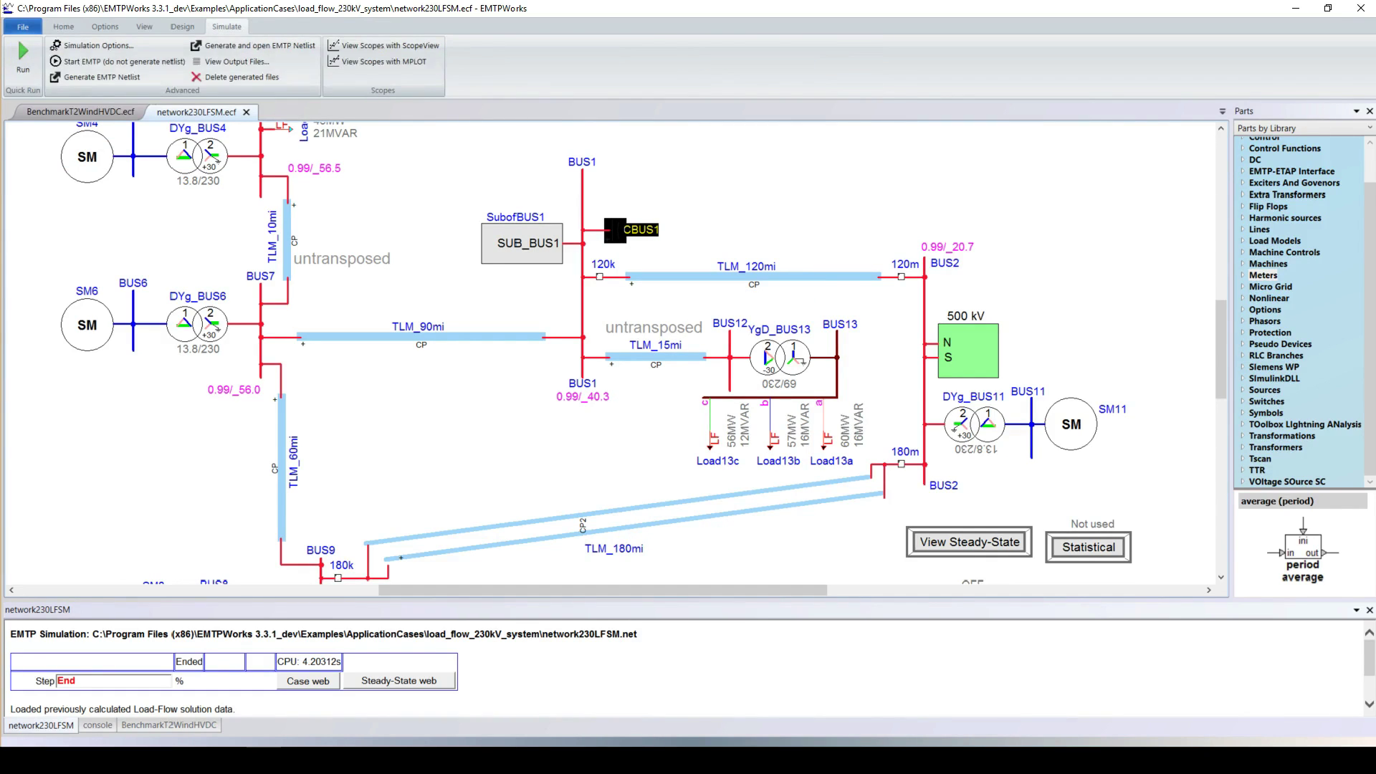
pyautogui.click(93, 45)
pyautogui.click(433, 189)
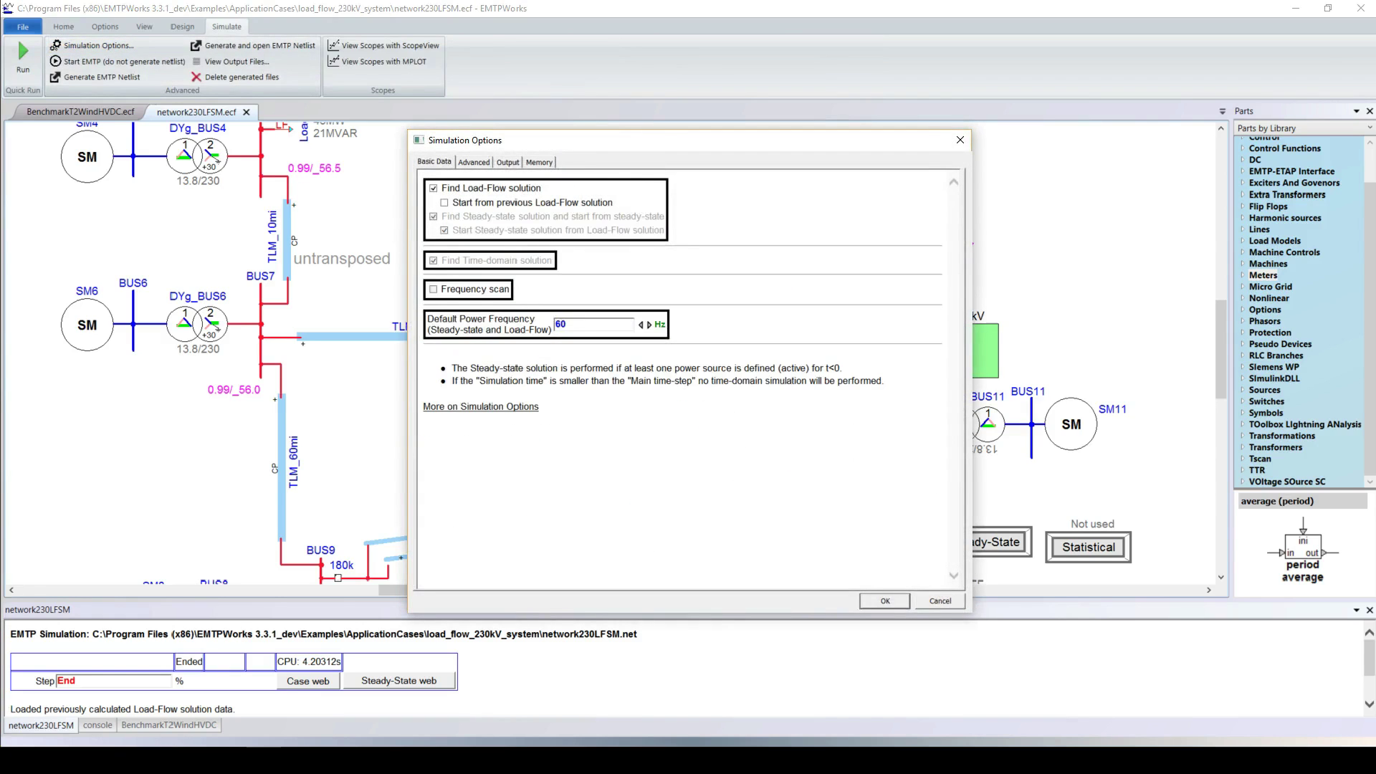
pyautogui.click(885, 601)
pyautogui.click(23, 61)
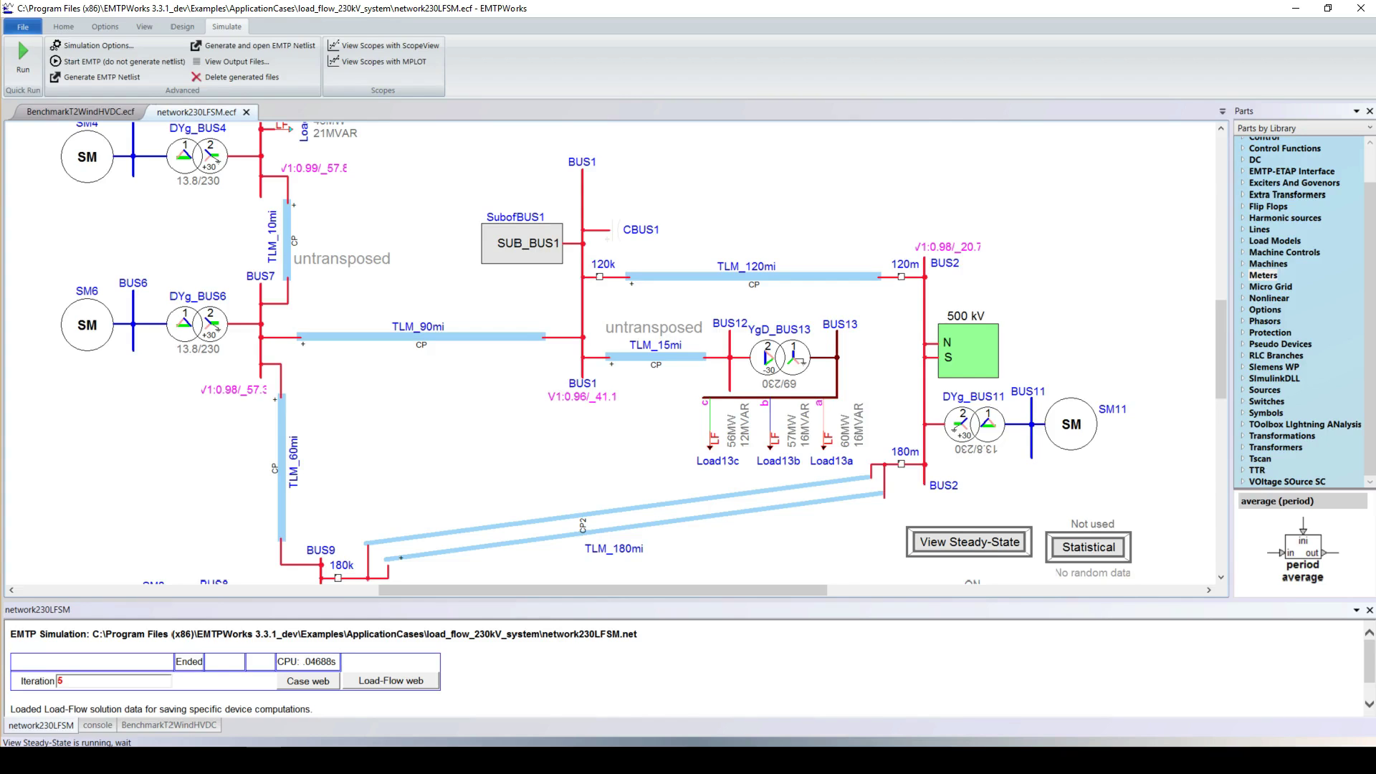
# Step: Re-include CBUS1, rerun the load-flow, and select the CBUS1 capacitor
pyautogui.rightClick(612, 230)
pyautogui.click(654, 299)
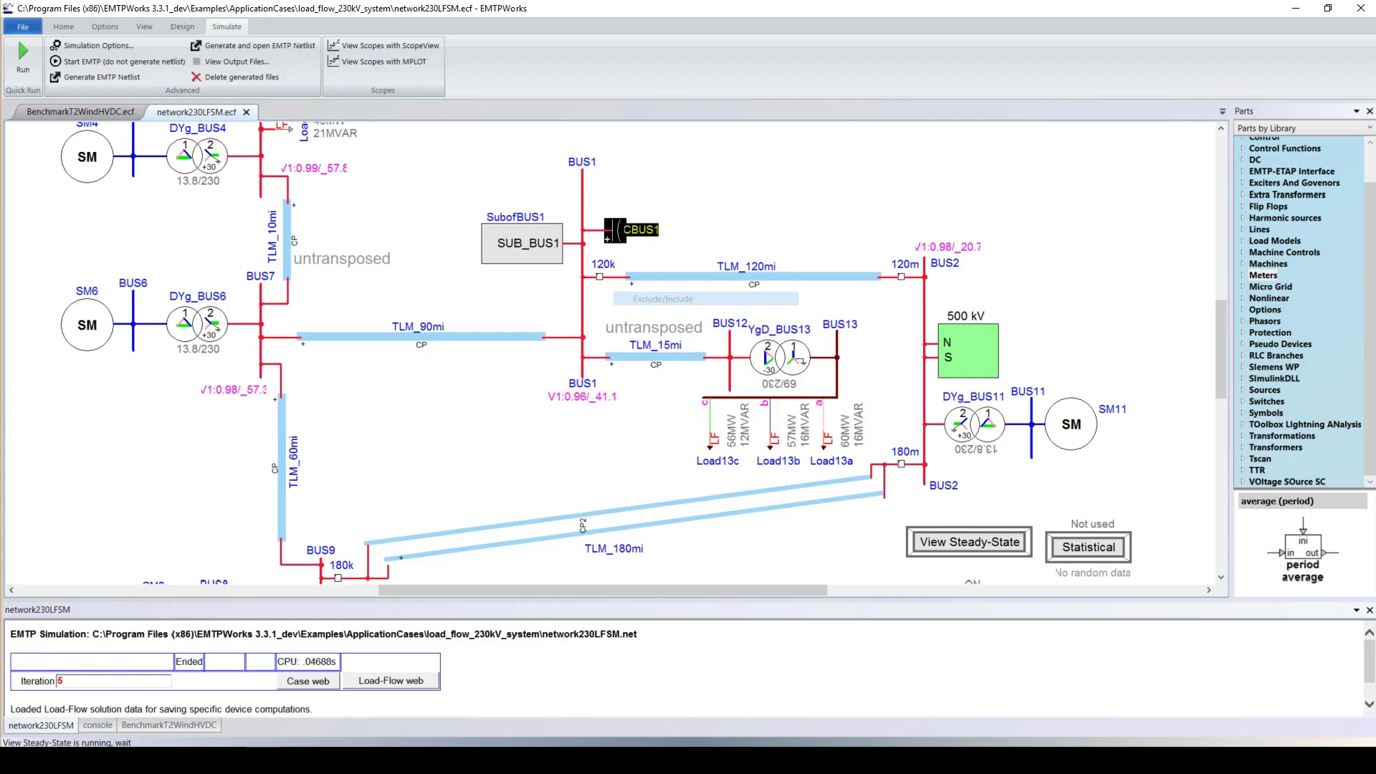
pyautogui.click(23, 59)
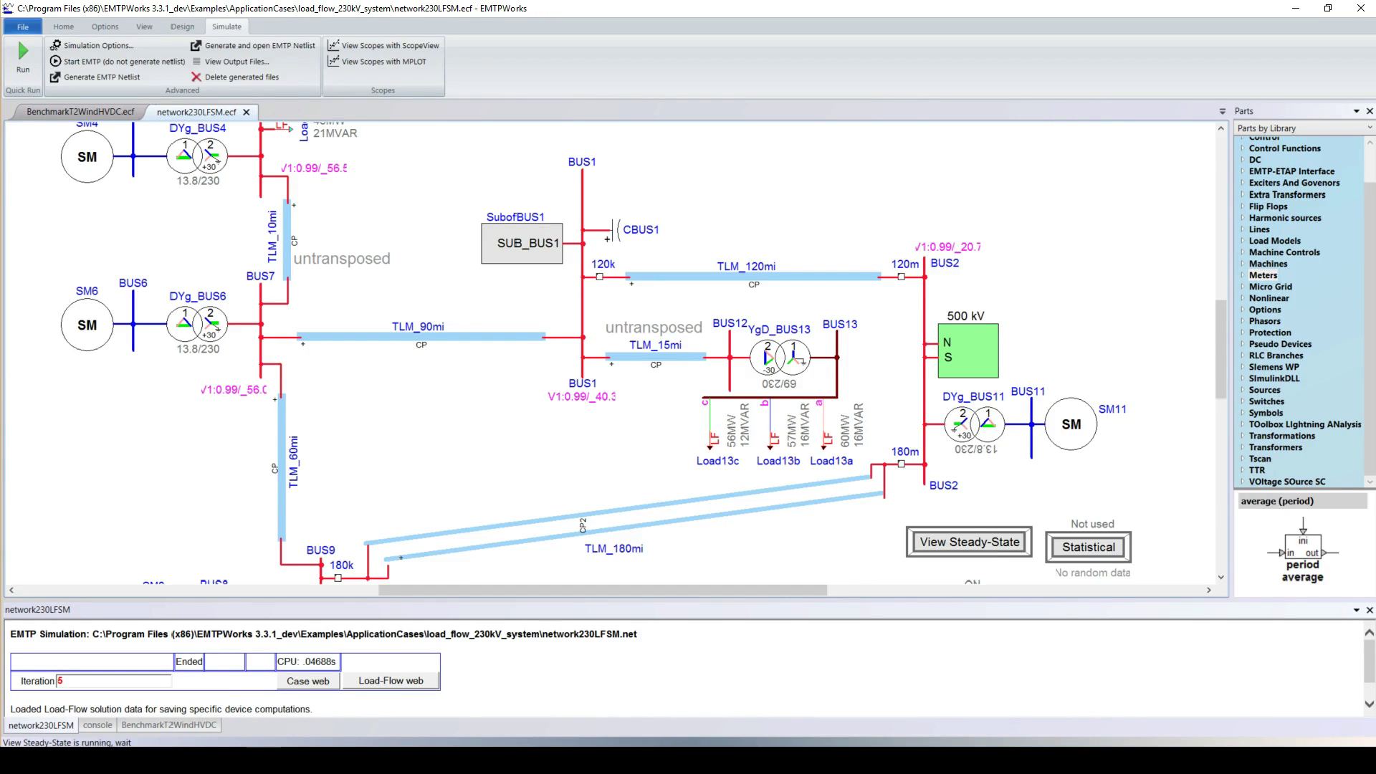
pyautogui.click(615, 230)
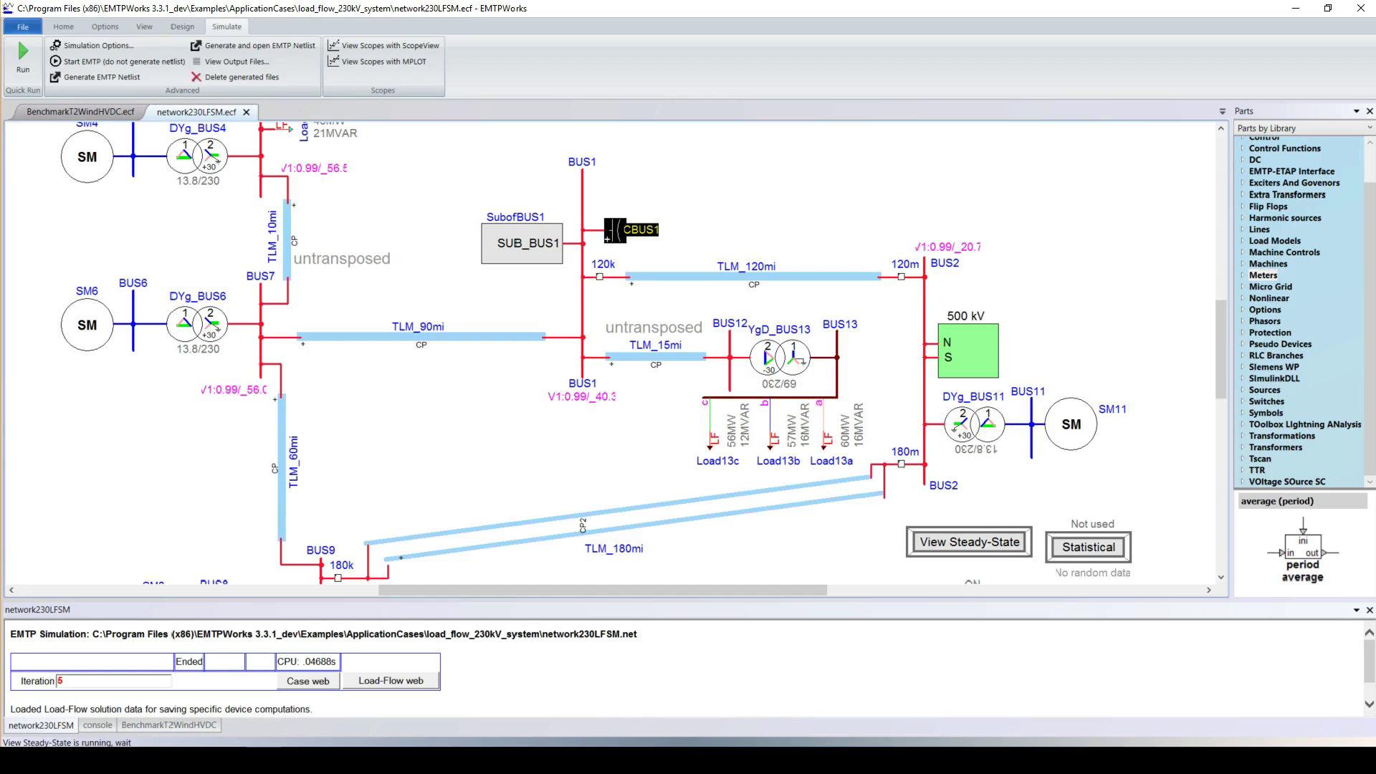
# Step: Set breaker SW1 inside CBUS1 to close at 20 ms, return to the main network, and rerun
pyautogui.doubleClick(615, 230)
pyautogui.doubleClick(534, 374)
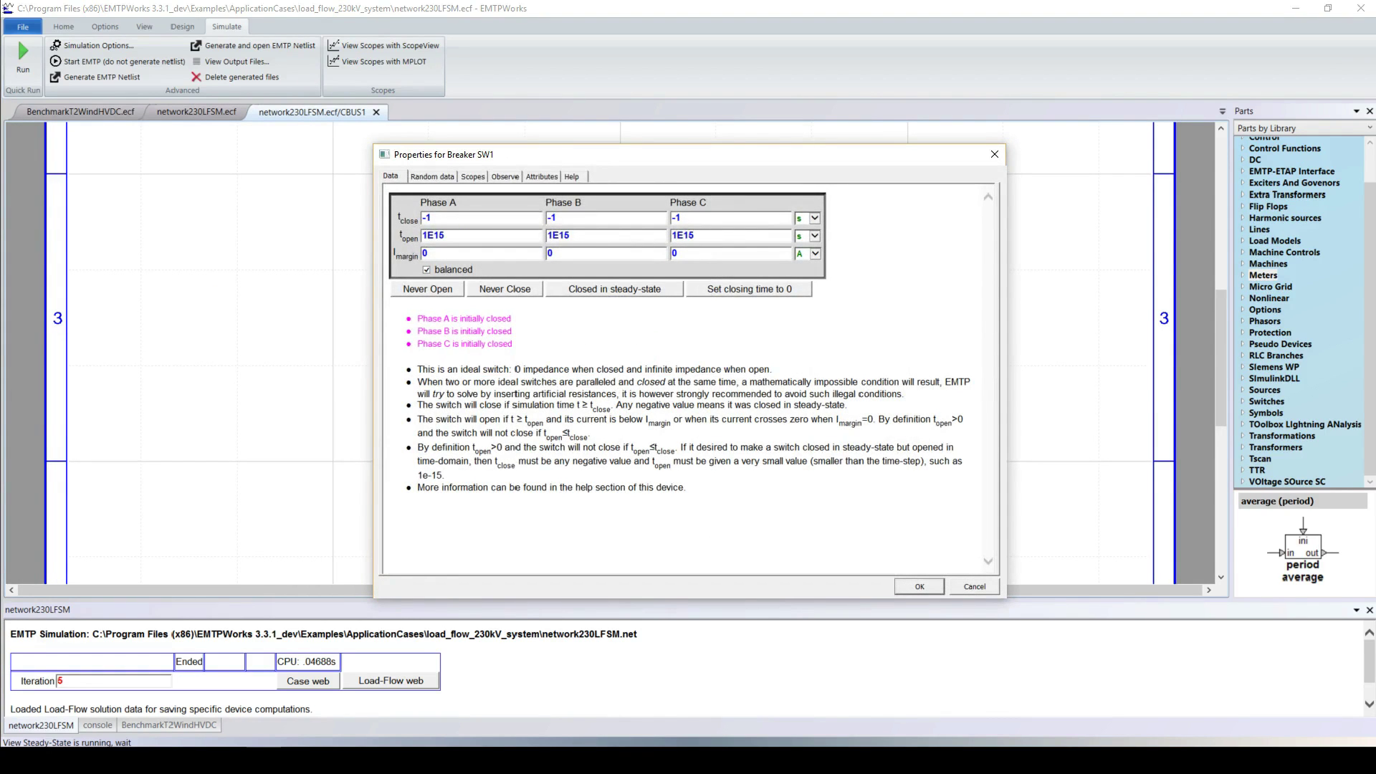
pyautogui.moveTo(433, 217); pyautogui.dragTo(421, 218)
pyautogui.write('20')
pyautogui.click(814, 218)
pyautogui.click(807, 208)
pyautogui.press('Return')
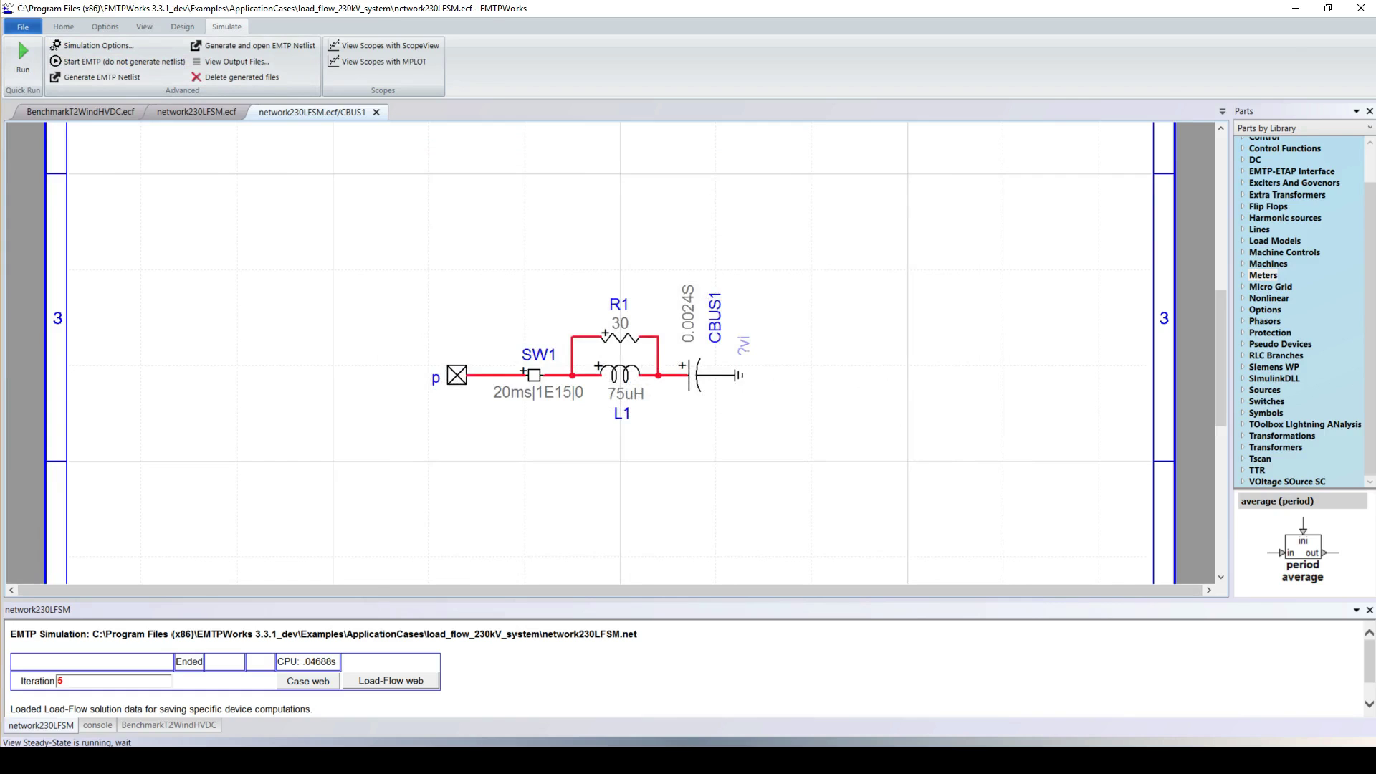
pyautogui.click(376, 113)
pyautogui.click(23, 63)
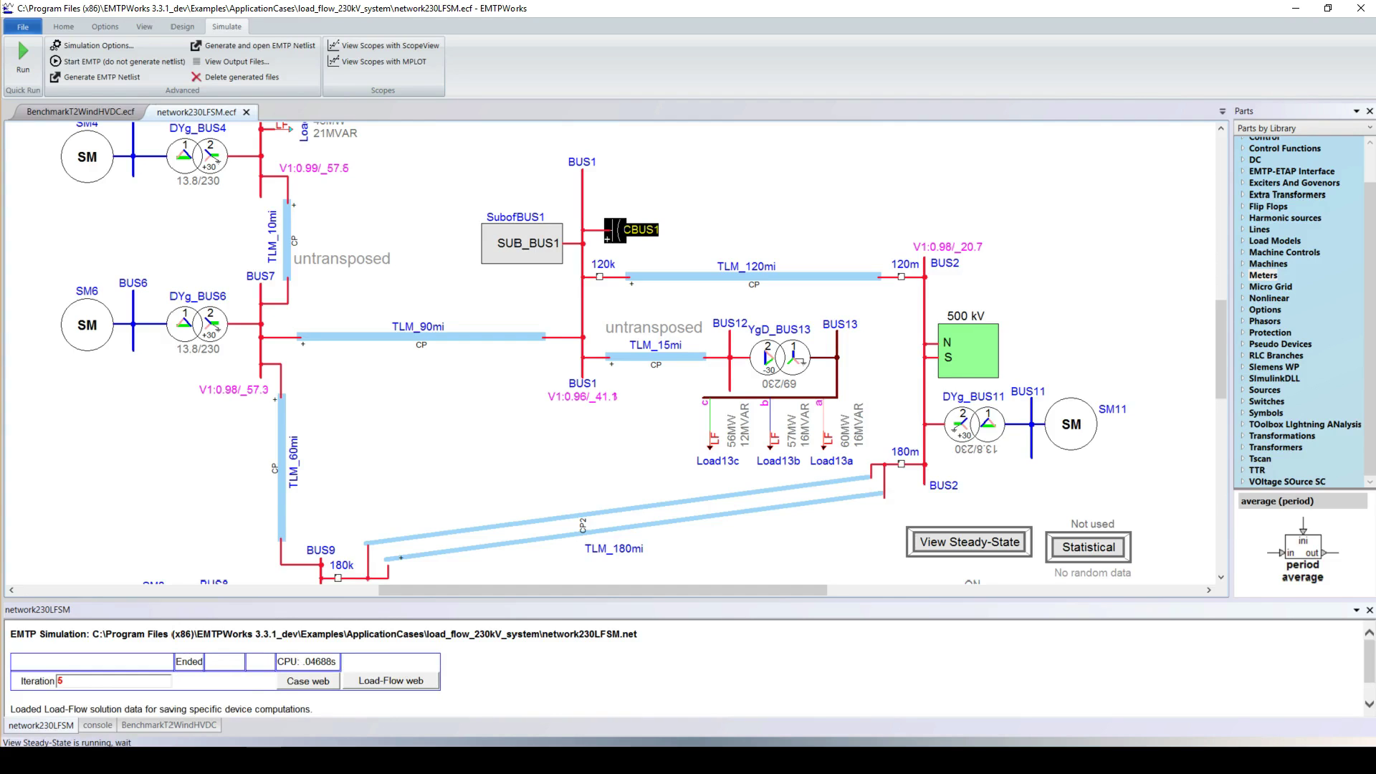
# Step: Review Simulation Options, run the time-domain simulation, then recheck the settings
pyautogui.click(93, 45)
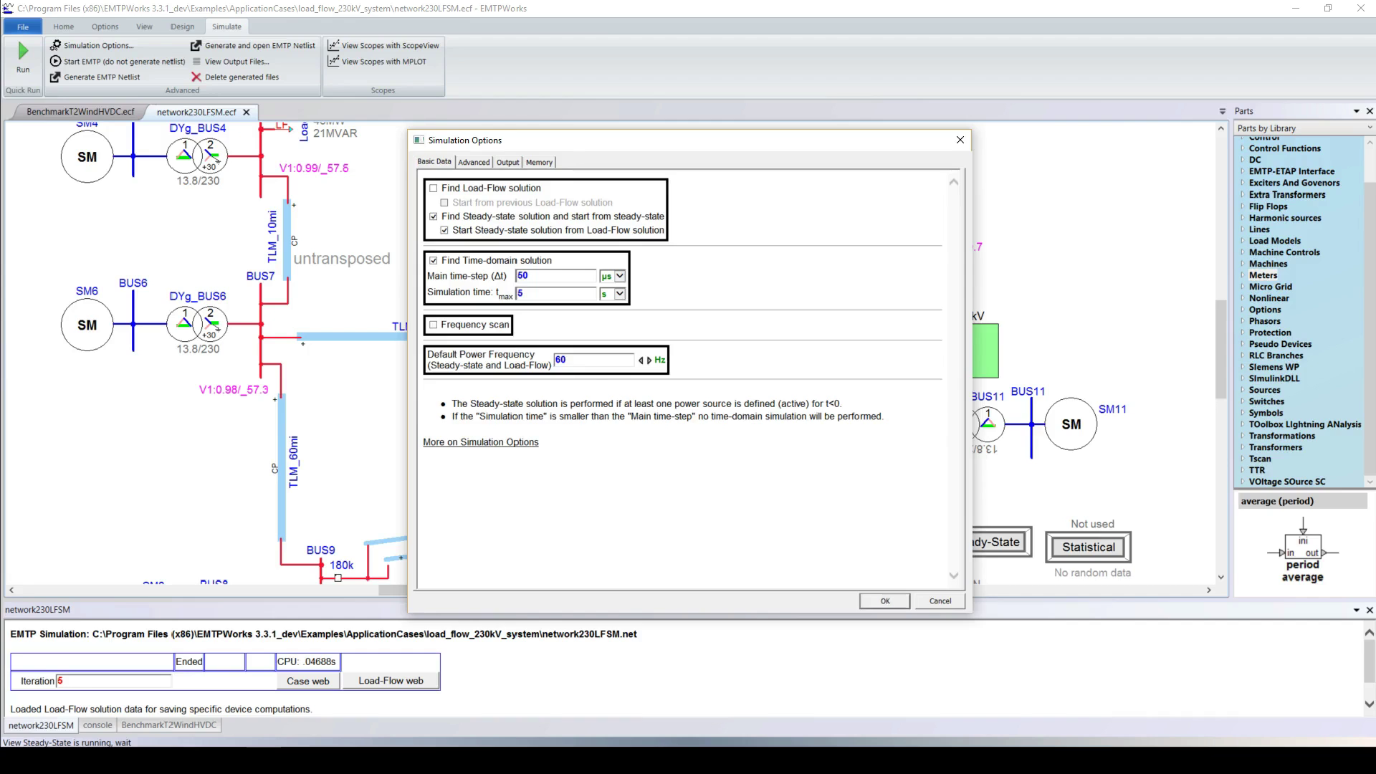
pyautogui.press('Return')
pyautogui.click(23, 57)
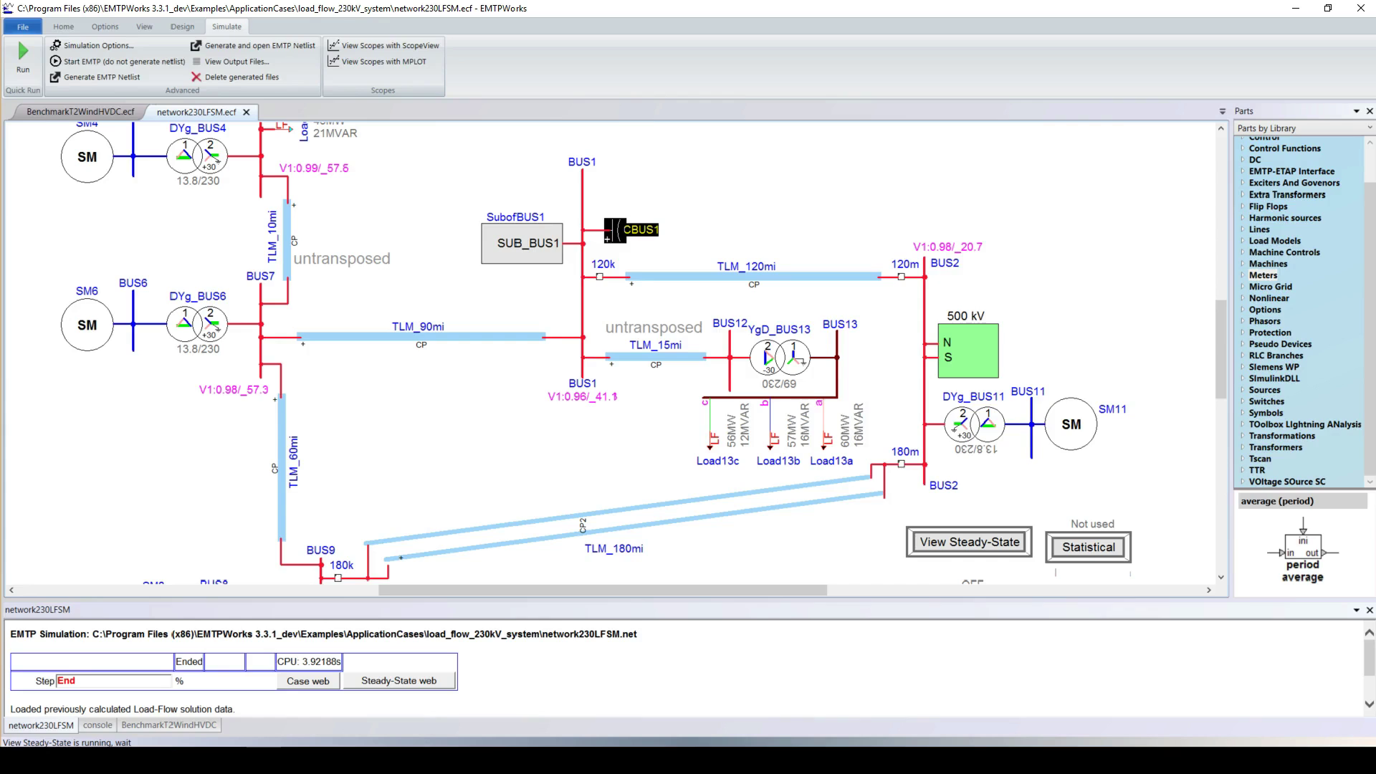
pyautogui.scroll(-1, 644, 353)
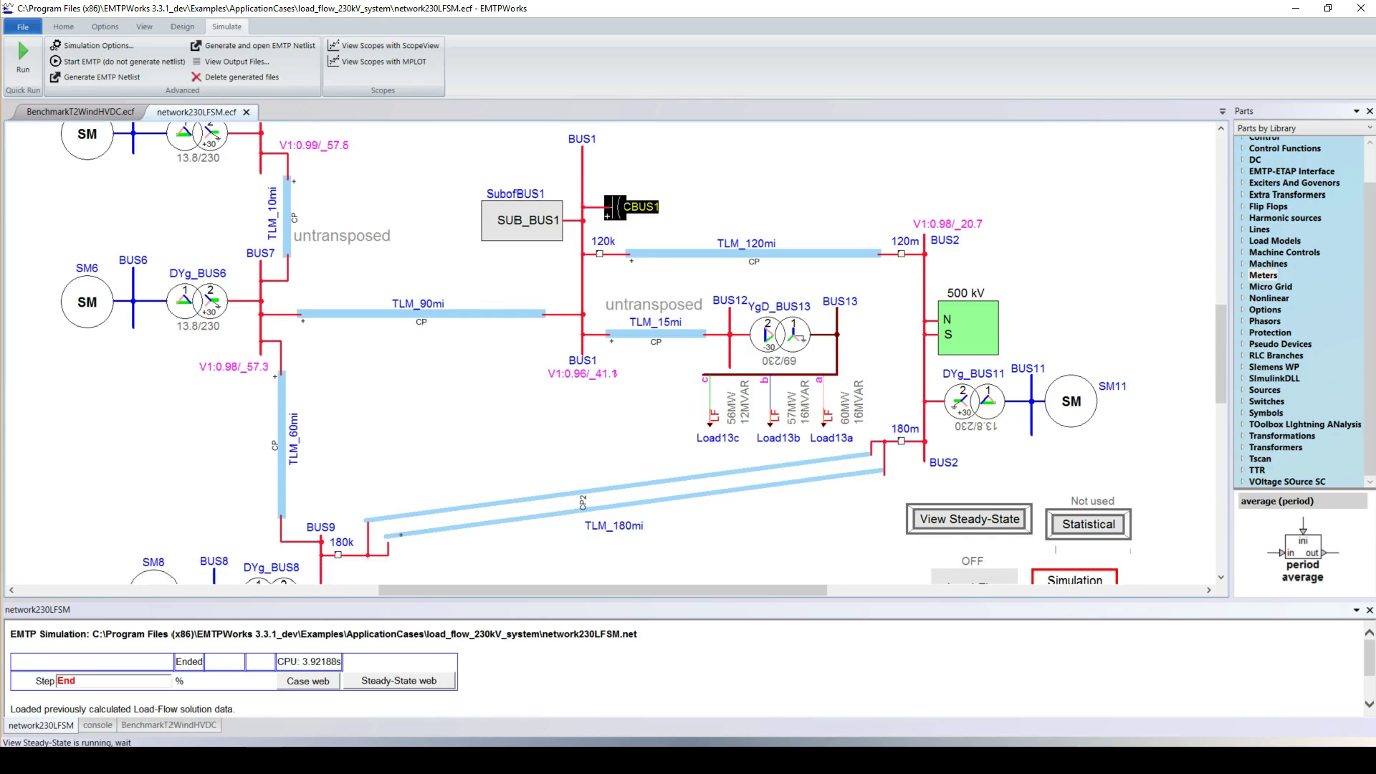
pyautogui.scroll(1, 644, 353)
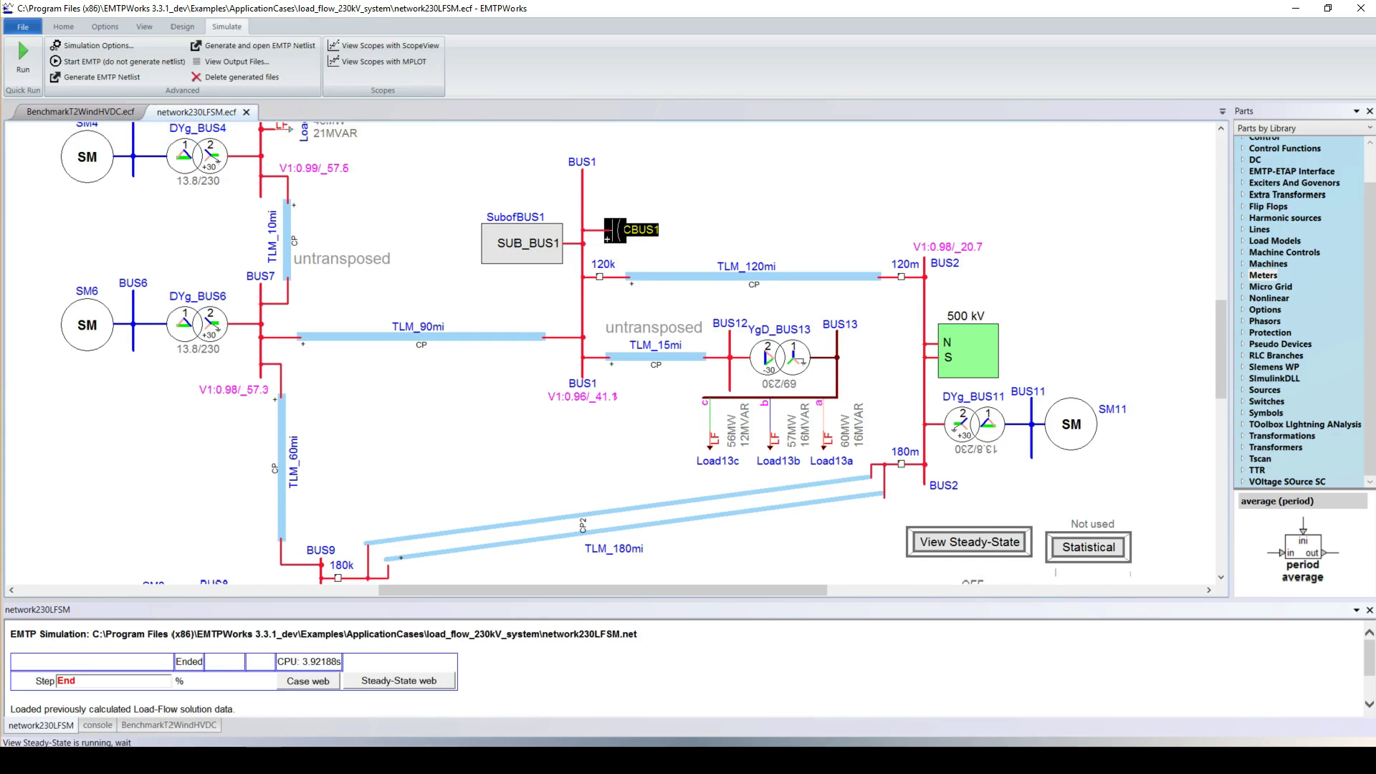
pyautogui.click(92, 45)
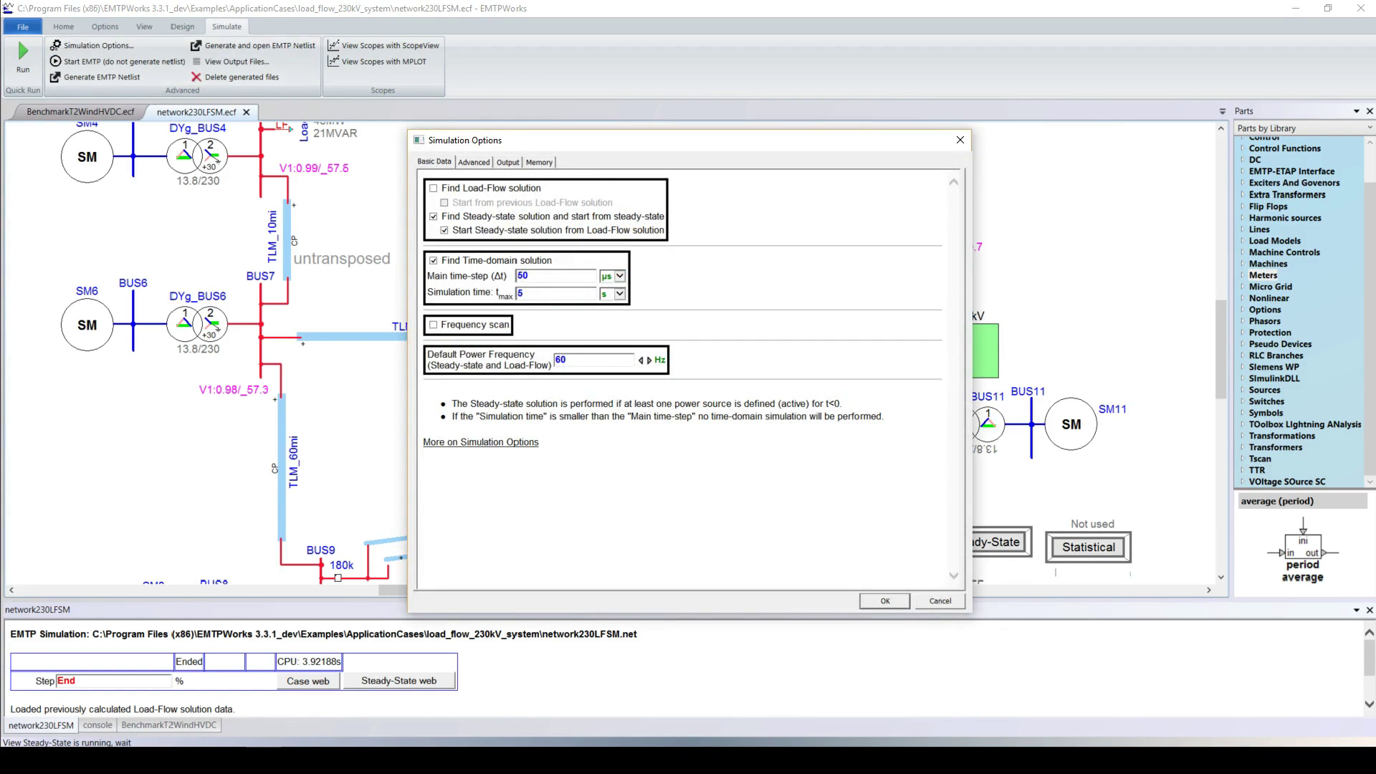
pyautogui.press('Escape')
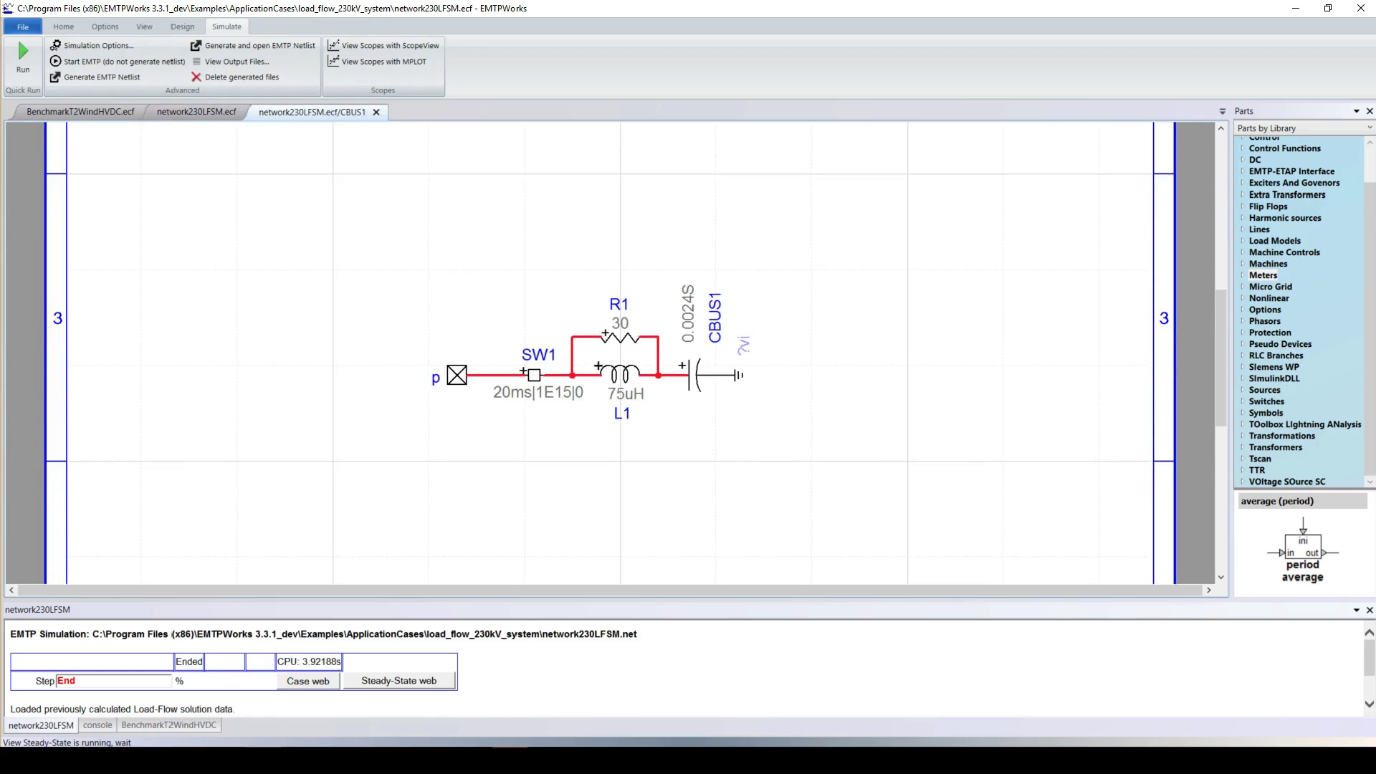
pyautogui.doubleClick(708, 377)
pyautogui.click(456, 203)
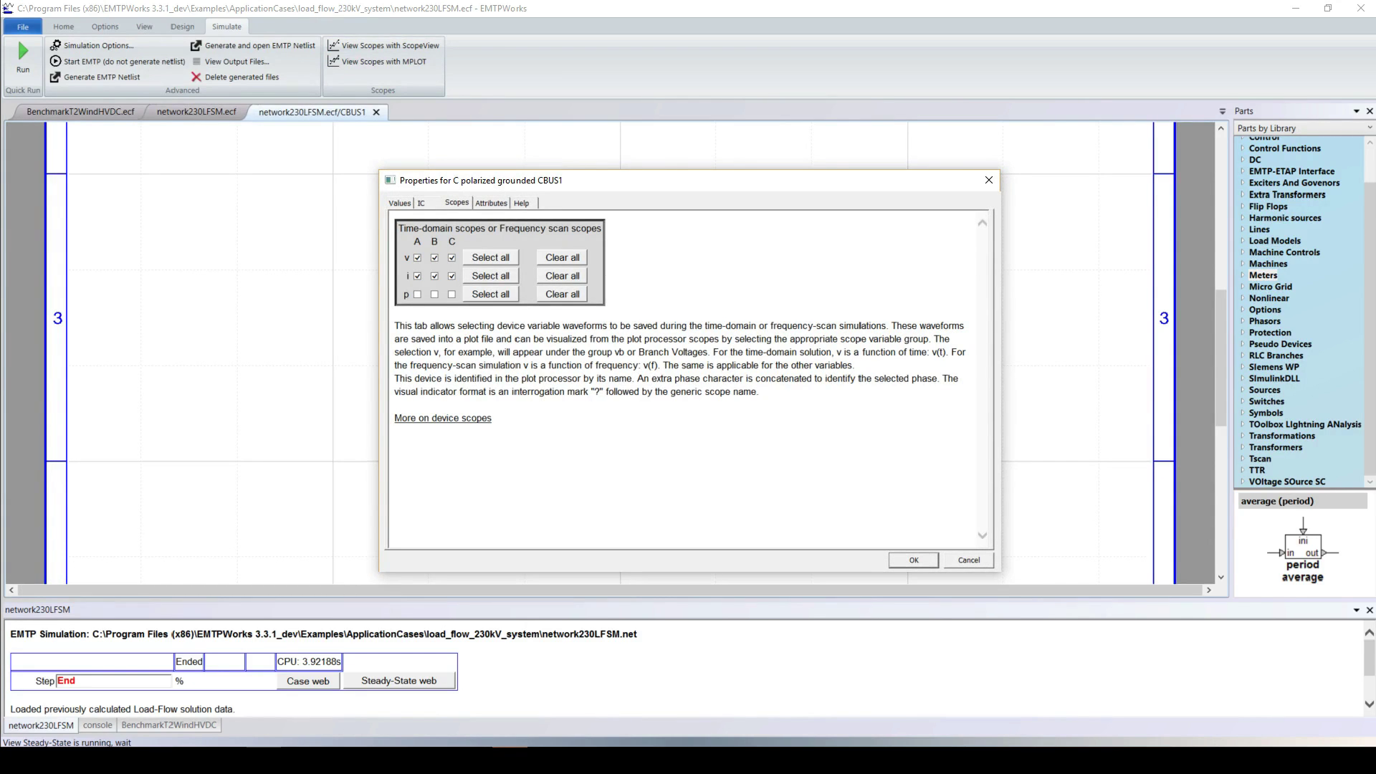
pyautogui.click(969, 560)
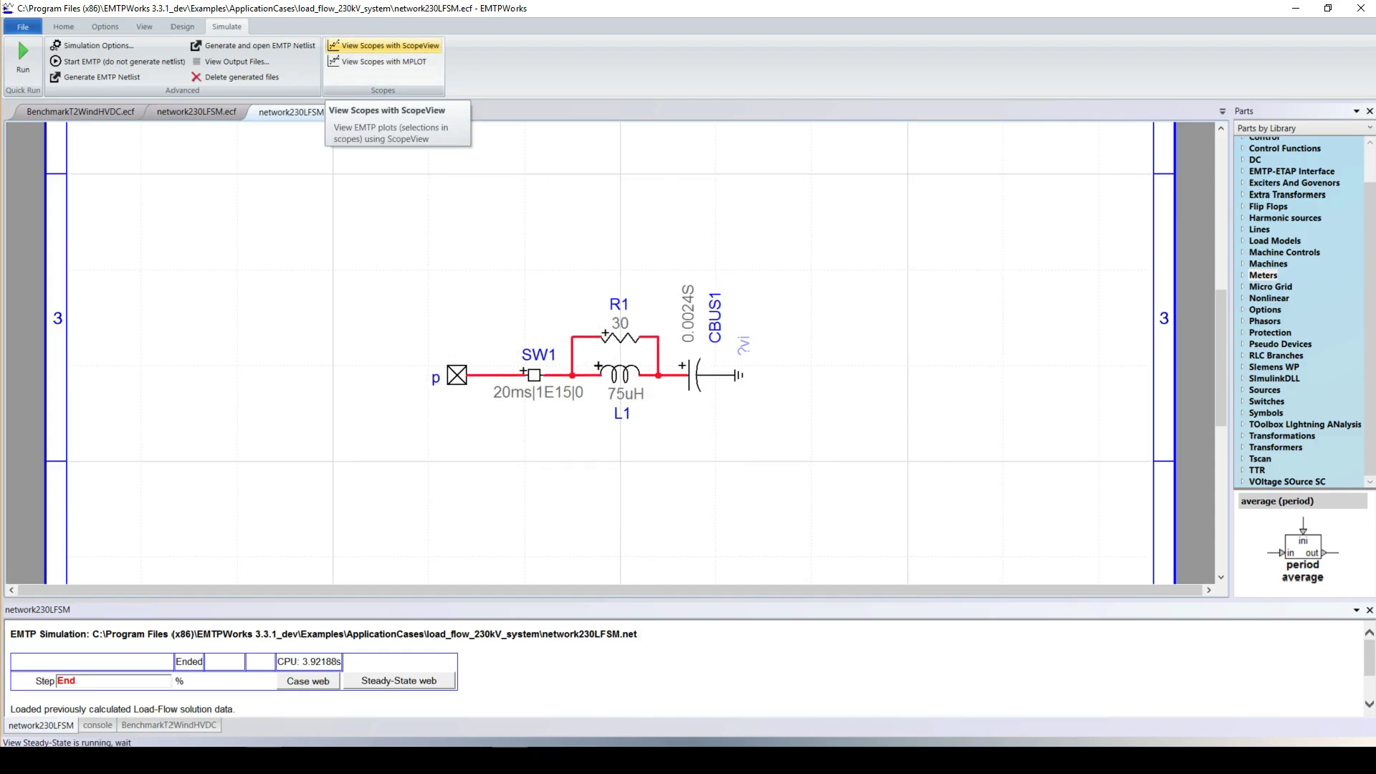
# Step: Open the results in ScopeView and add CBUS1 phase a, b and c branch voltages
pyautogui.click(387, 46)
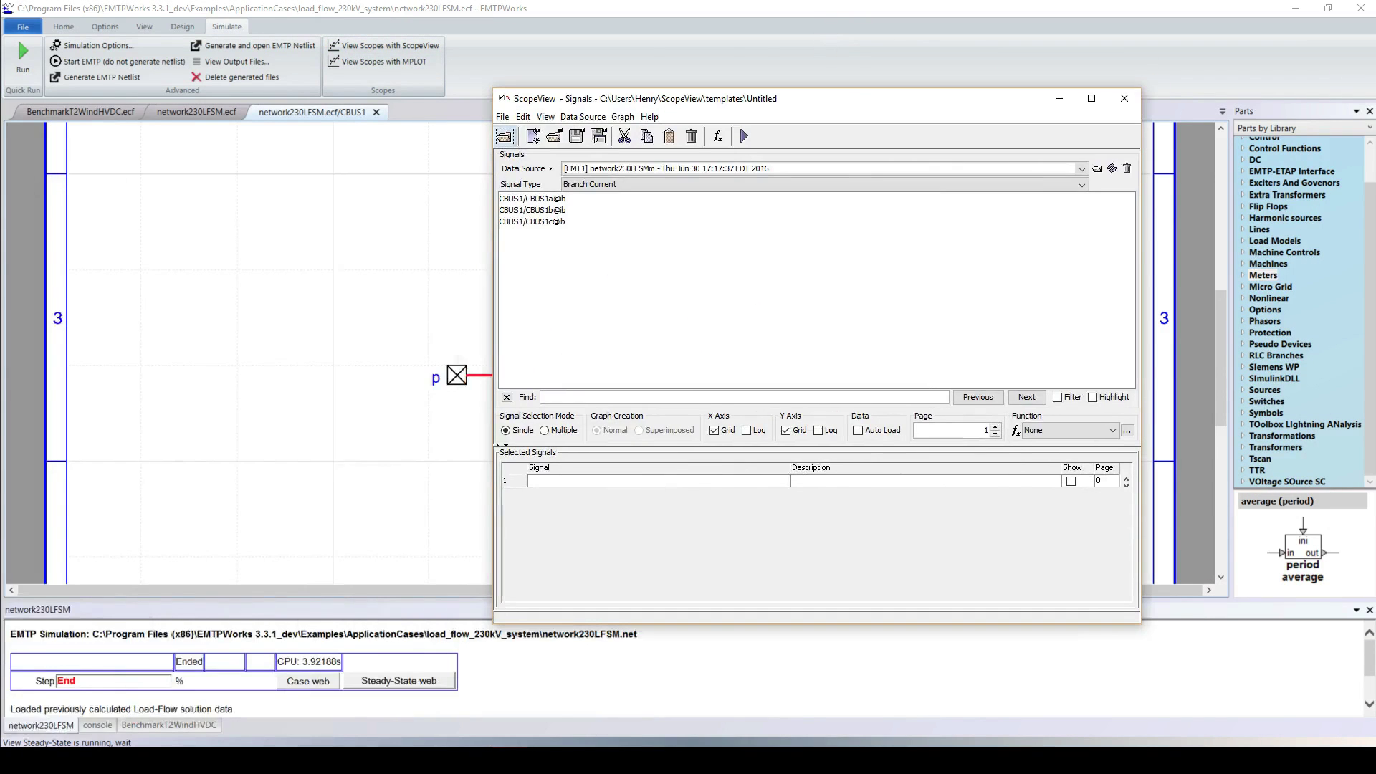
pyautogui.click(825, 184)
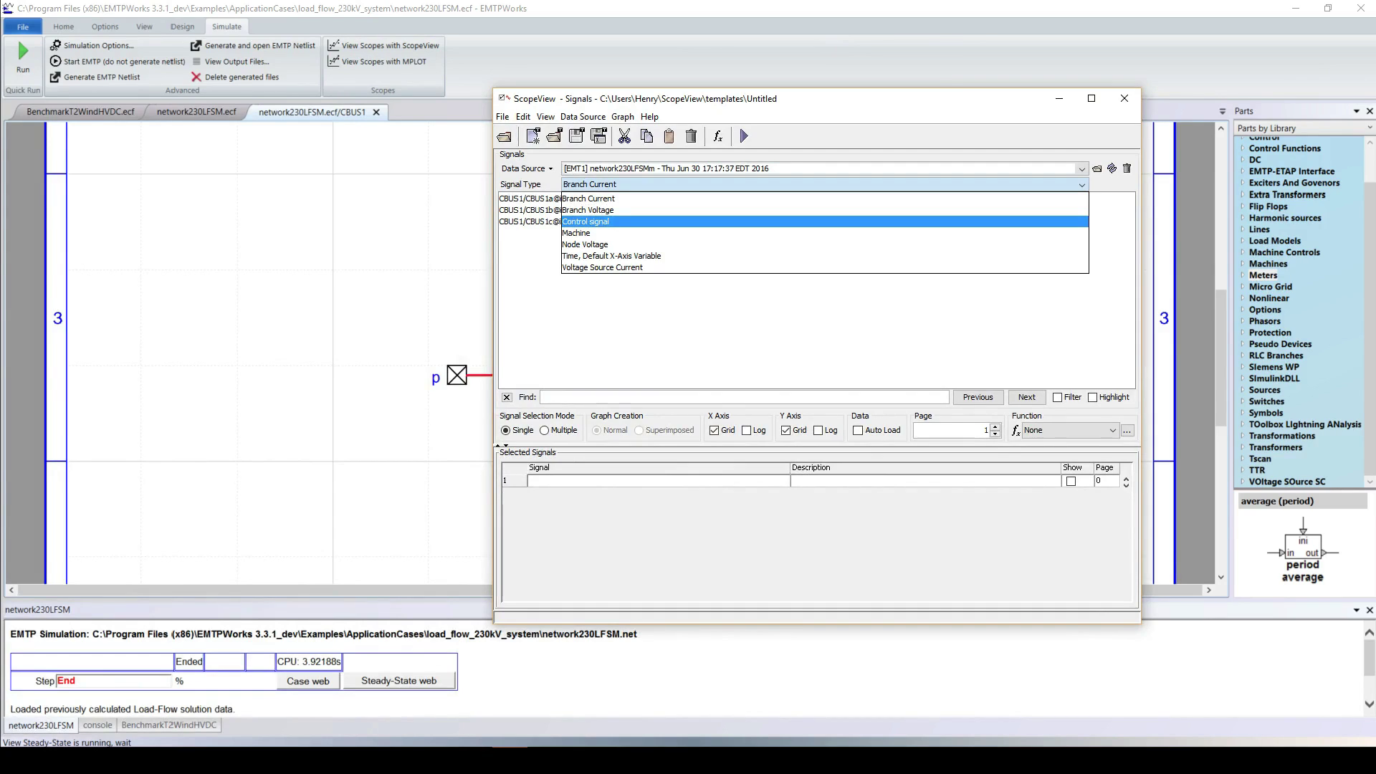
pyautogui.click(589, 210)
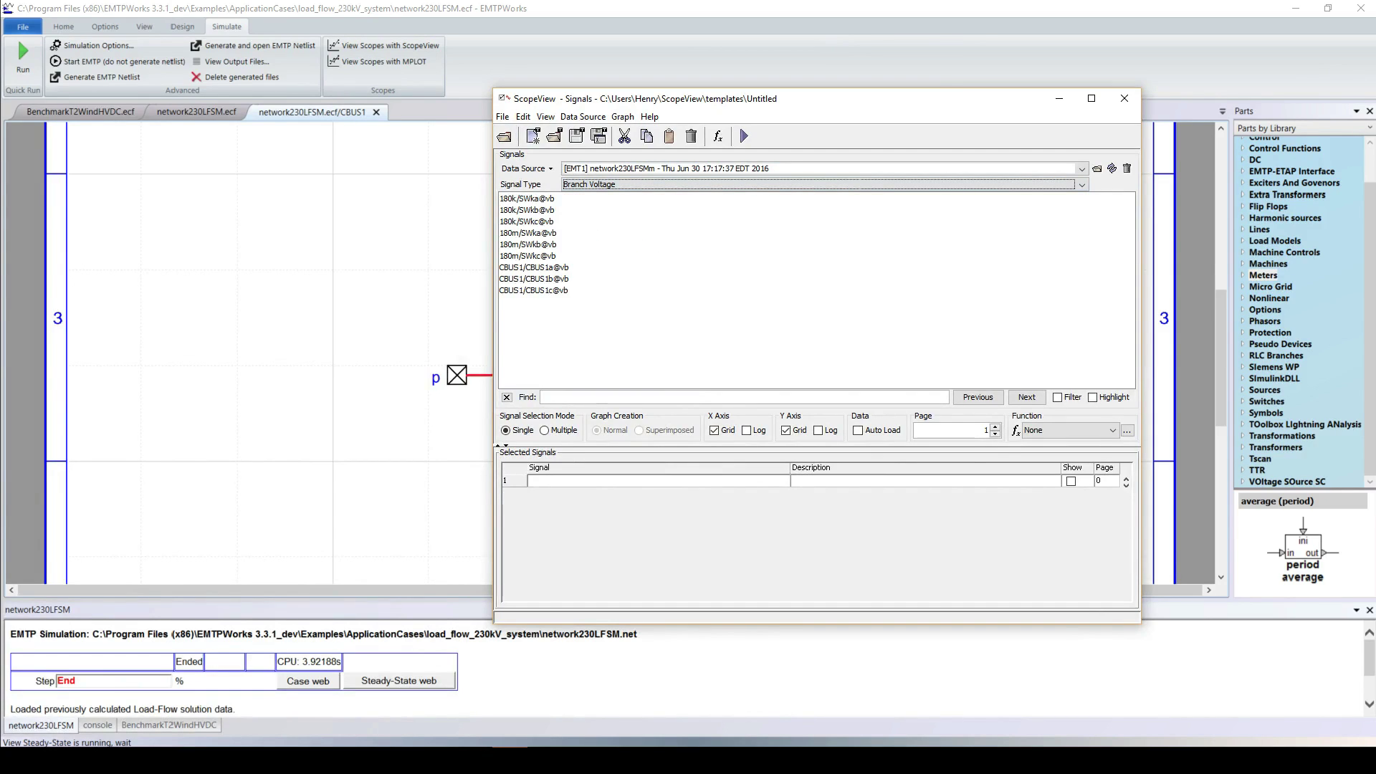
pyautogui.click(534, 267)
pyautogui.click(534, 279)
pyautogui.click(534, 291)
# Step: Add CBUS1 phase a, b and c branch currents
pyautogui.click(616, 185)
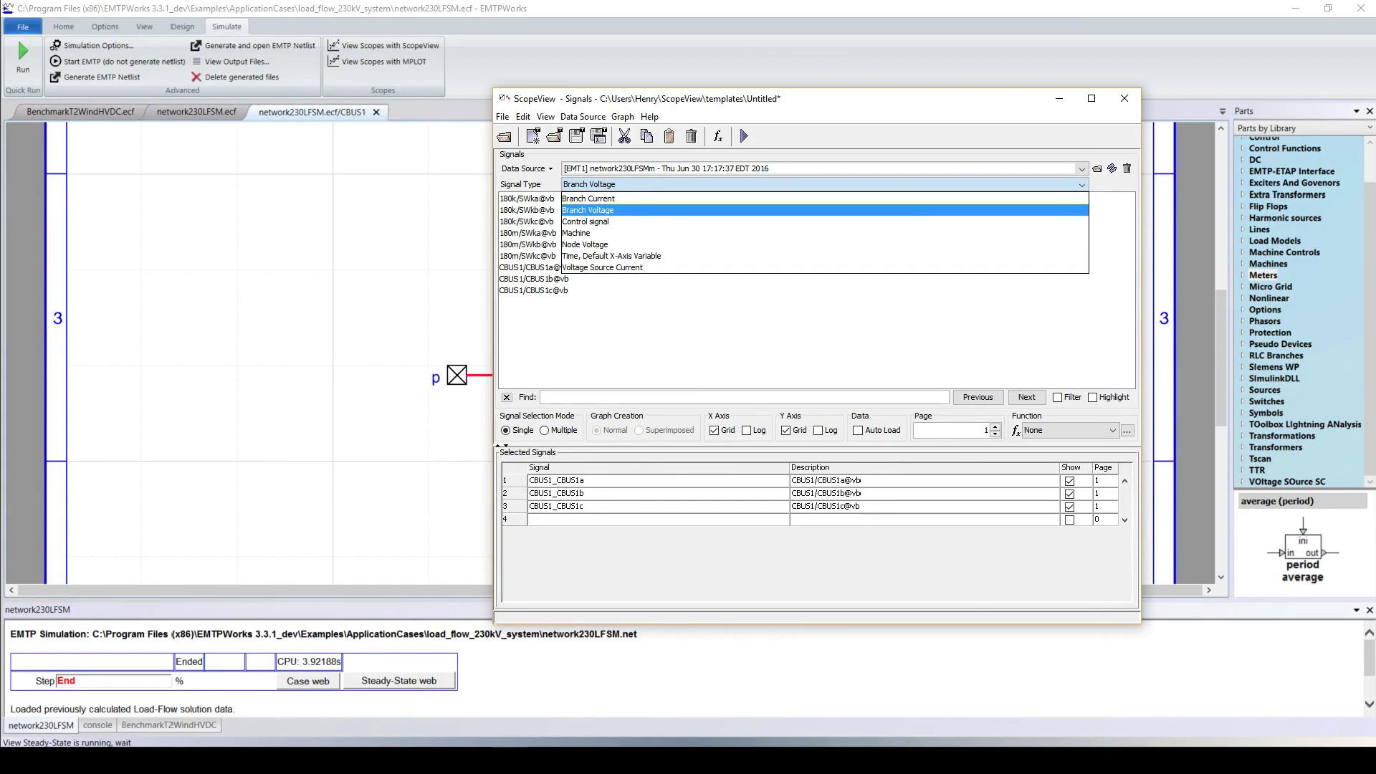
pyautogui.click(588, 198)
pyautogui.click(534, 199)
pyautogui.click(534, 210)
pyautogui.click(534, 222)
# Step: Assign the three current signals to page 2 and plot the selection
pyautogui.doubleClick(1095, 519)
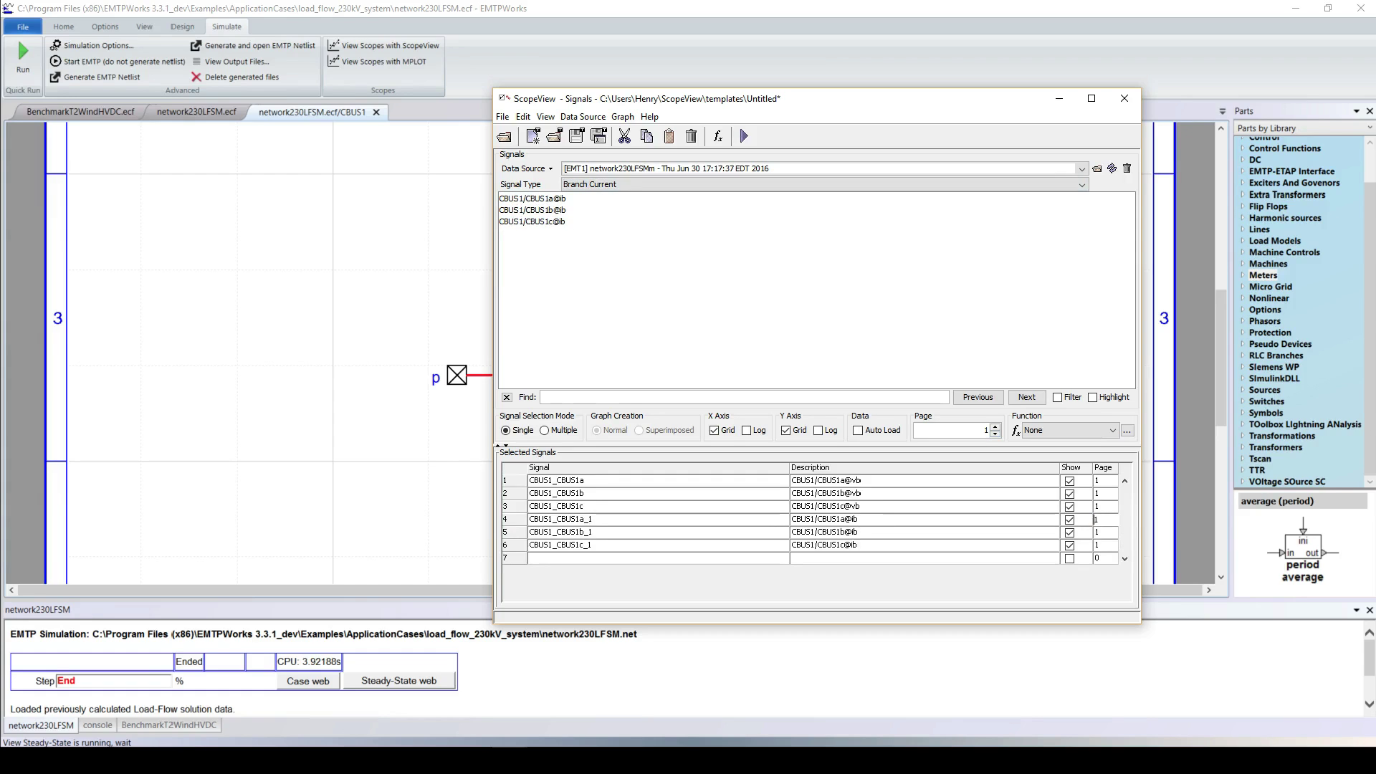
pyautogui.write('2')
pyautogui.doubleClick(1095, 532)
pyautogui.write('2')
pyautogui.doubleClick(1095, 545)
pyautogui.write('2')
pyautogui.click(744, 136)
# Step: Overlay the three CBUS1 voltages in one graph and zoom time to 0–0.1 s
pyautogui.click(452, 19)
pyautogui.moveTo(451, 18); pyautogui.dragTo(717, 104)
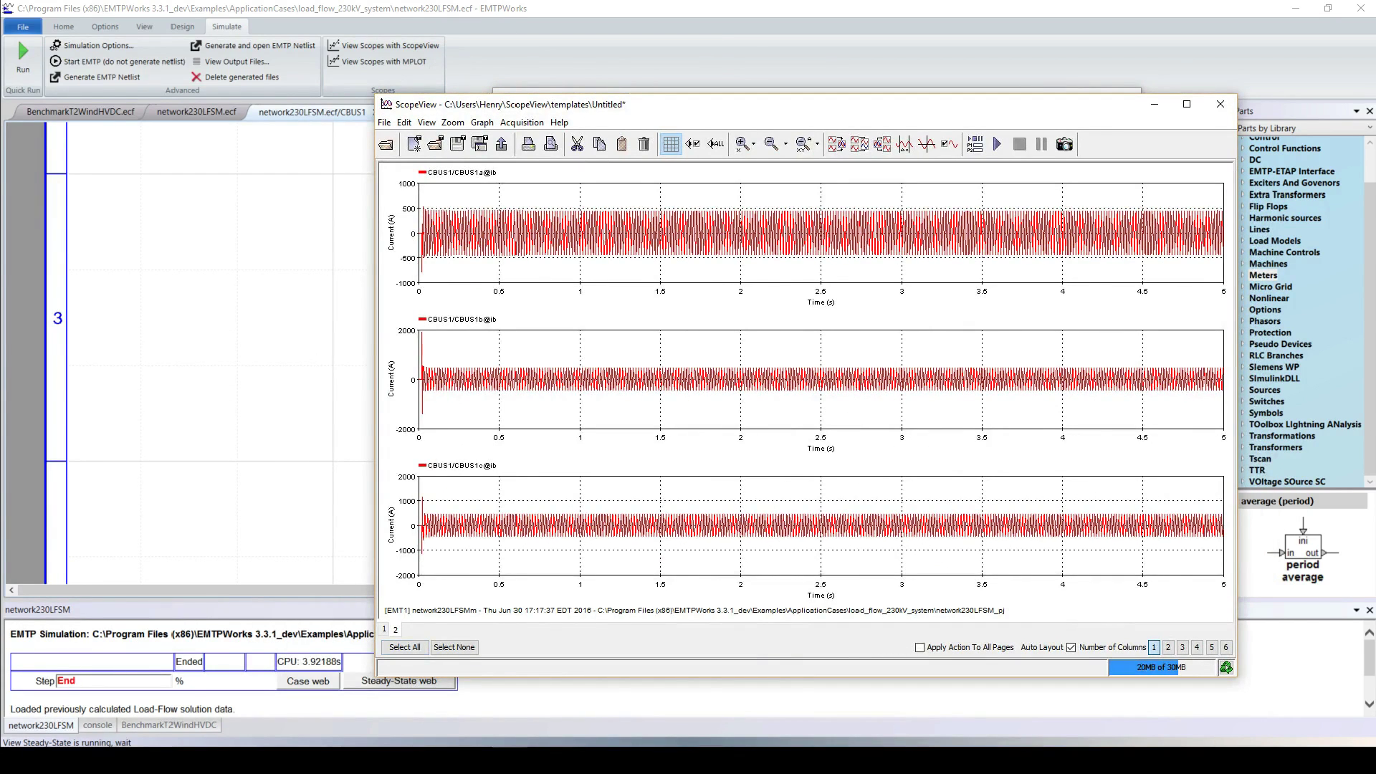
pyautogui.click(385, 630)
pyautogui.click(405, 648)
pyautogui.click(838, 144)
pyautogui.click(752, 144)
pyautogui.click(743, 169)
pyautogui.moveTo(413, 323); pyautogui.dragTo(429, 466)
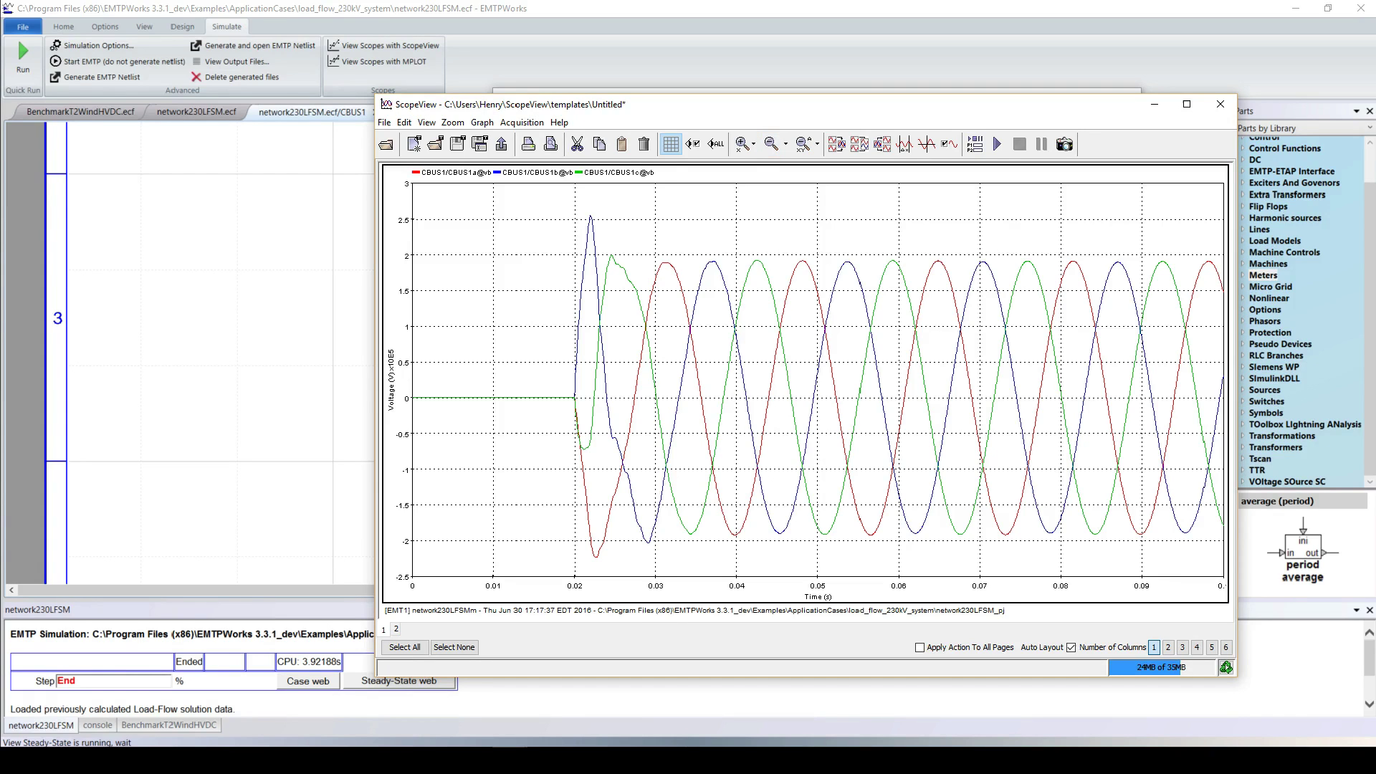
# Step: Overlay the three CBUS1 currents and zoom time around the 0.02 s transient
pyautogui.click(396, 629)
pyautogui.click(502, 237)
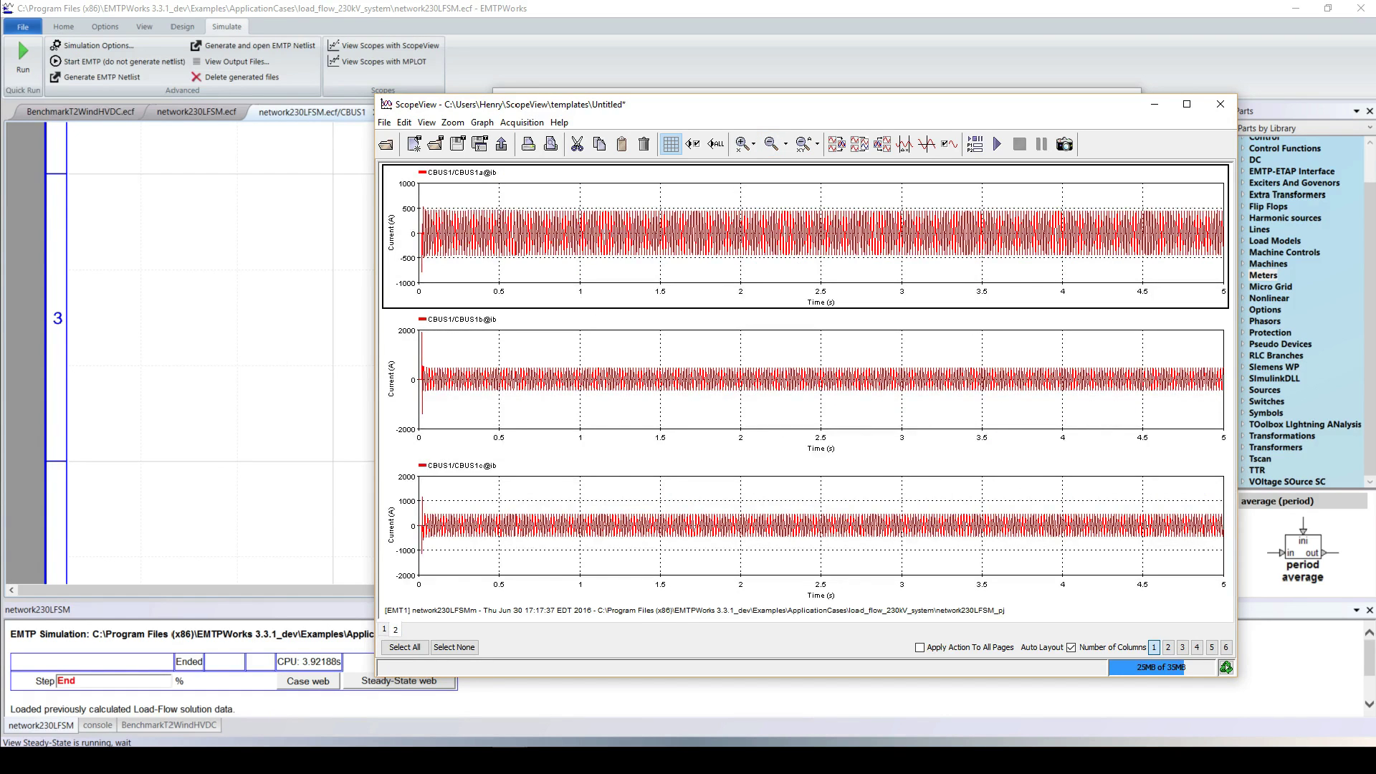
pyautogui.click(837, 144)
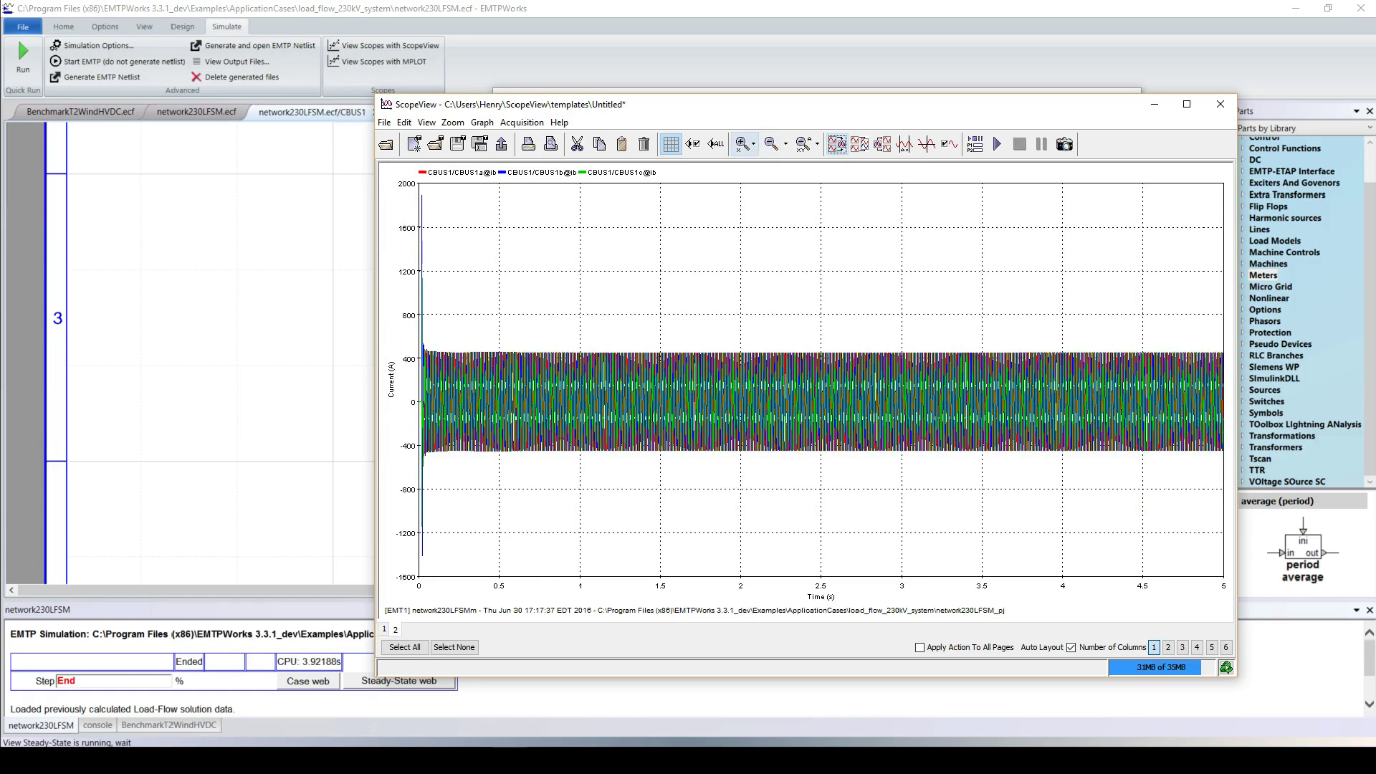
pyautogui.click(753, 144)
pyautogui.click(744, 169)
pyautogui.moveTo(418, 358); pyautogui.dragTo(494, 358)
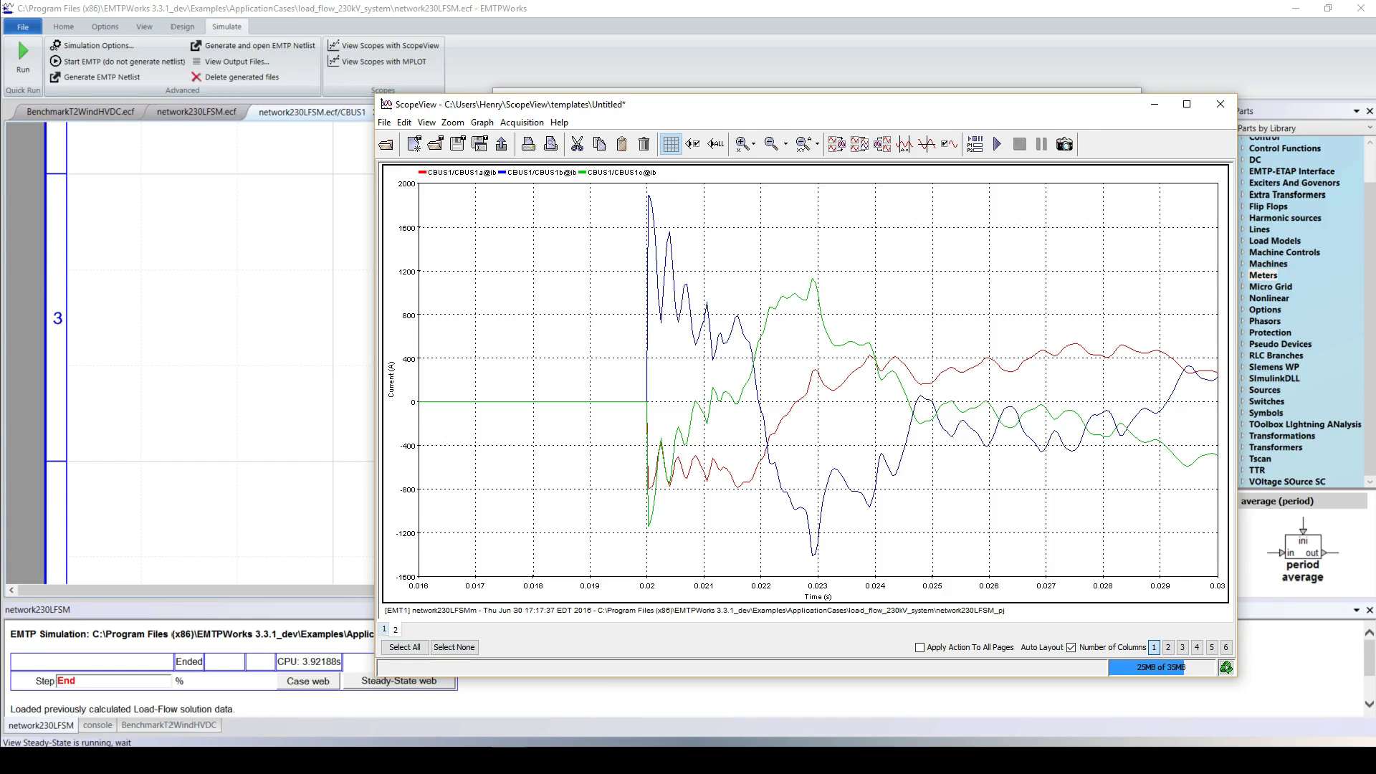
# Step: Zoom the CBUS1 voltage plot's vertical axis to 1.72–2.0
pyautogui.click(395, 629)
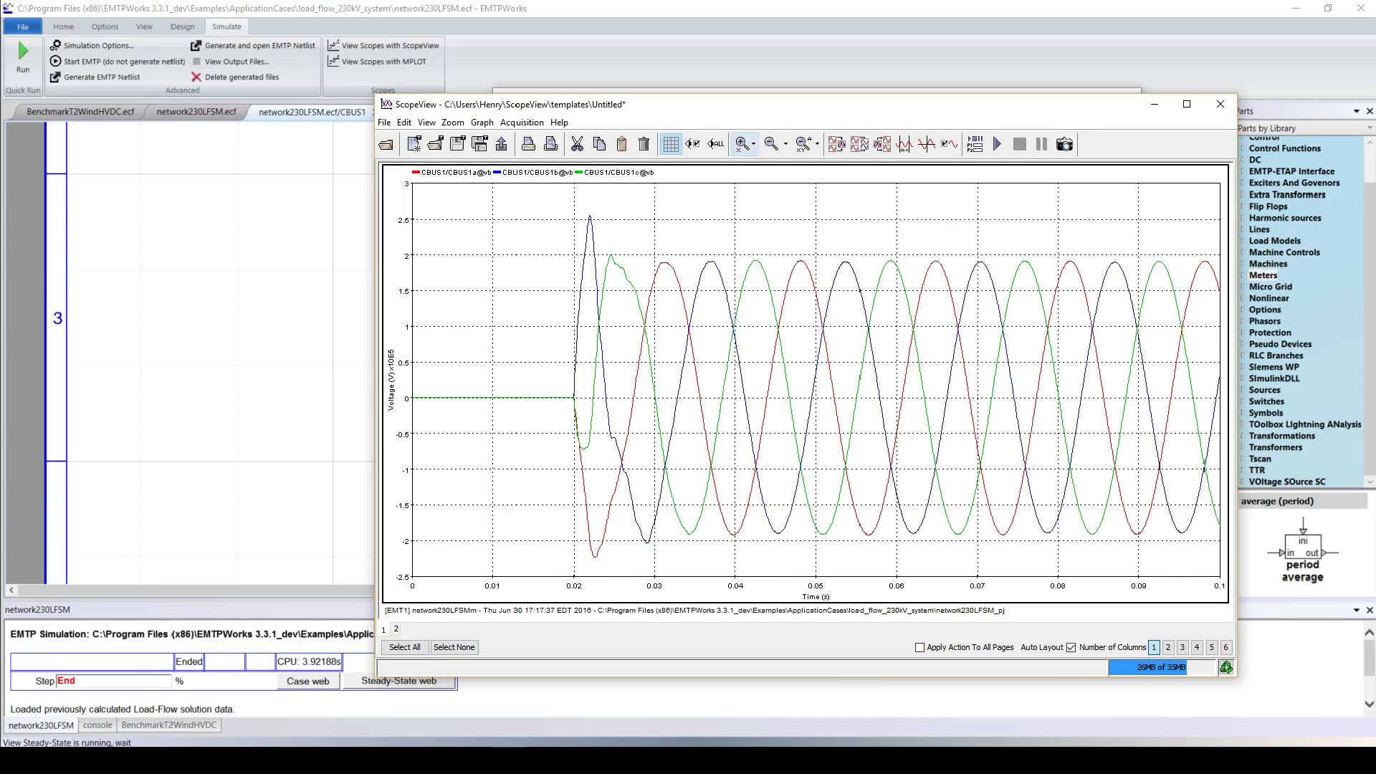
pyautogui.click(753, 144)
pyautogui.click(743, 191)
pyautogui.moveTo(738, 255); pyautogui.dragTo(738, 275)
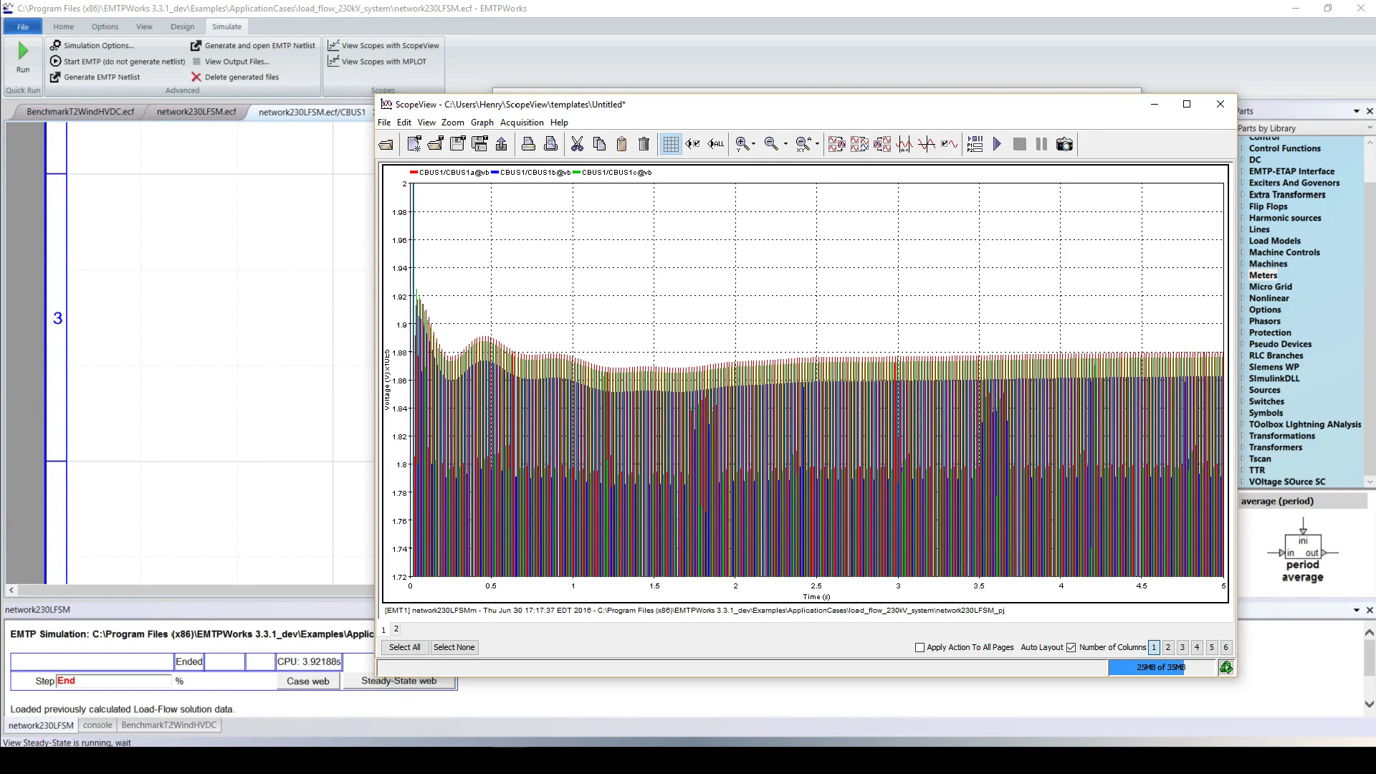
# Step: Box-zoom the voltage peaks to about 1.25–1.316 s, then return to the network230LFSM schematic
pyautogui.click(753, 144)
pyautogui.click(747, 214)
pyautogui.moveTo(610, 346); pyautogui.dragTo(654, 436)
pyautogui.moveTo(512, 245); pyautogui.dragTo(690, 510)
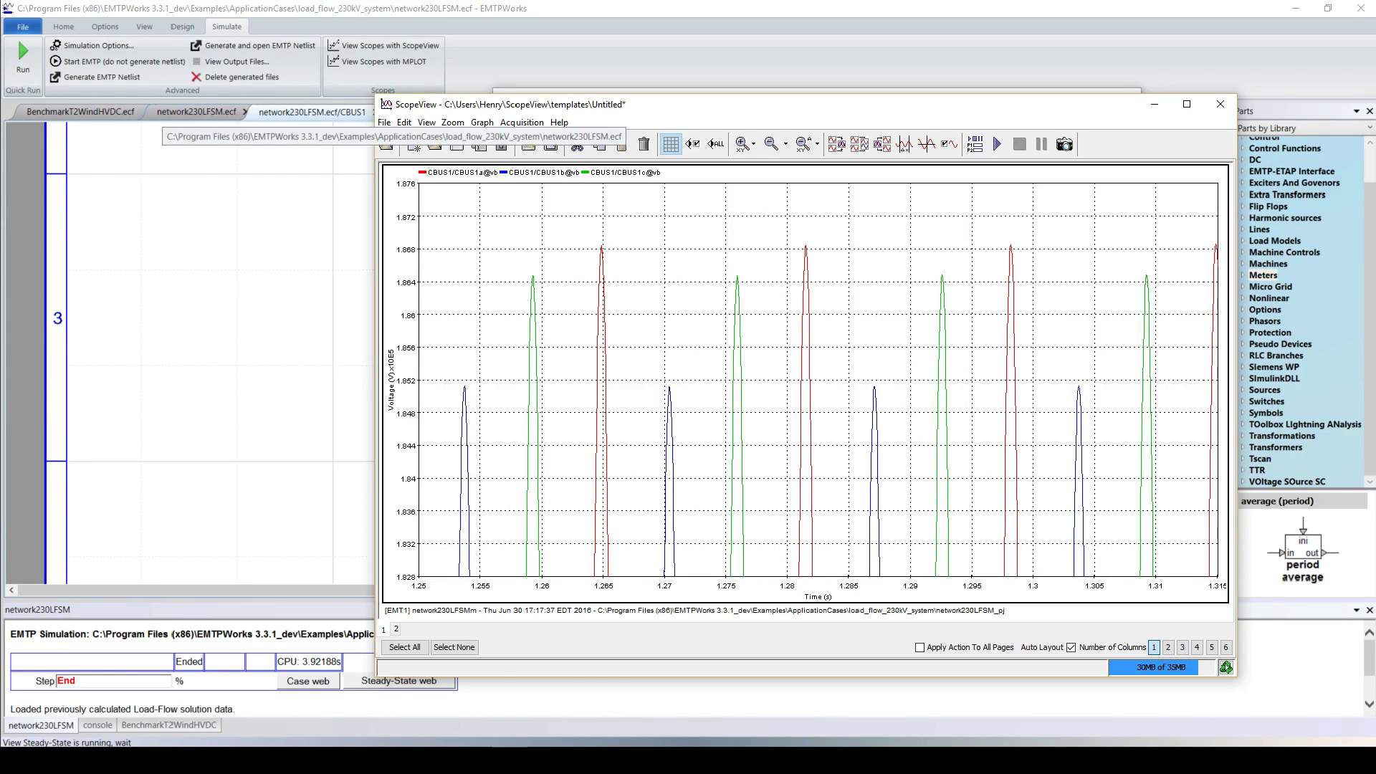
pyautogui.click(172, 112)
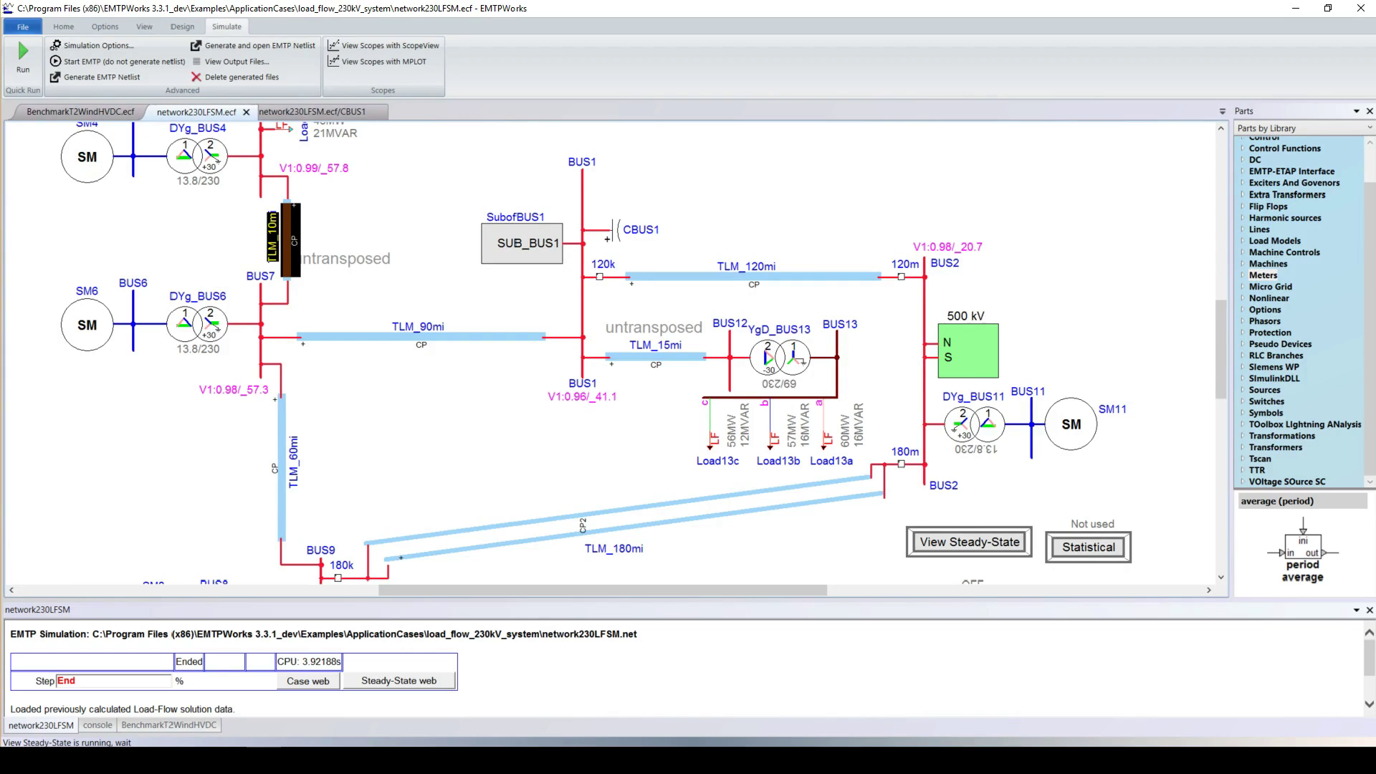
pyautogui.scroll(-2, 616, 353)
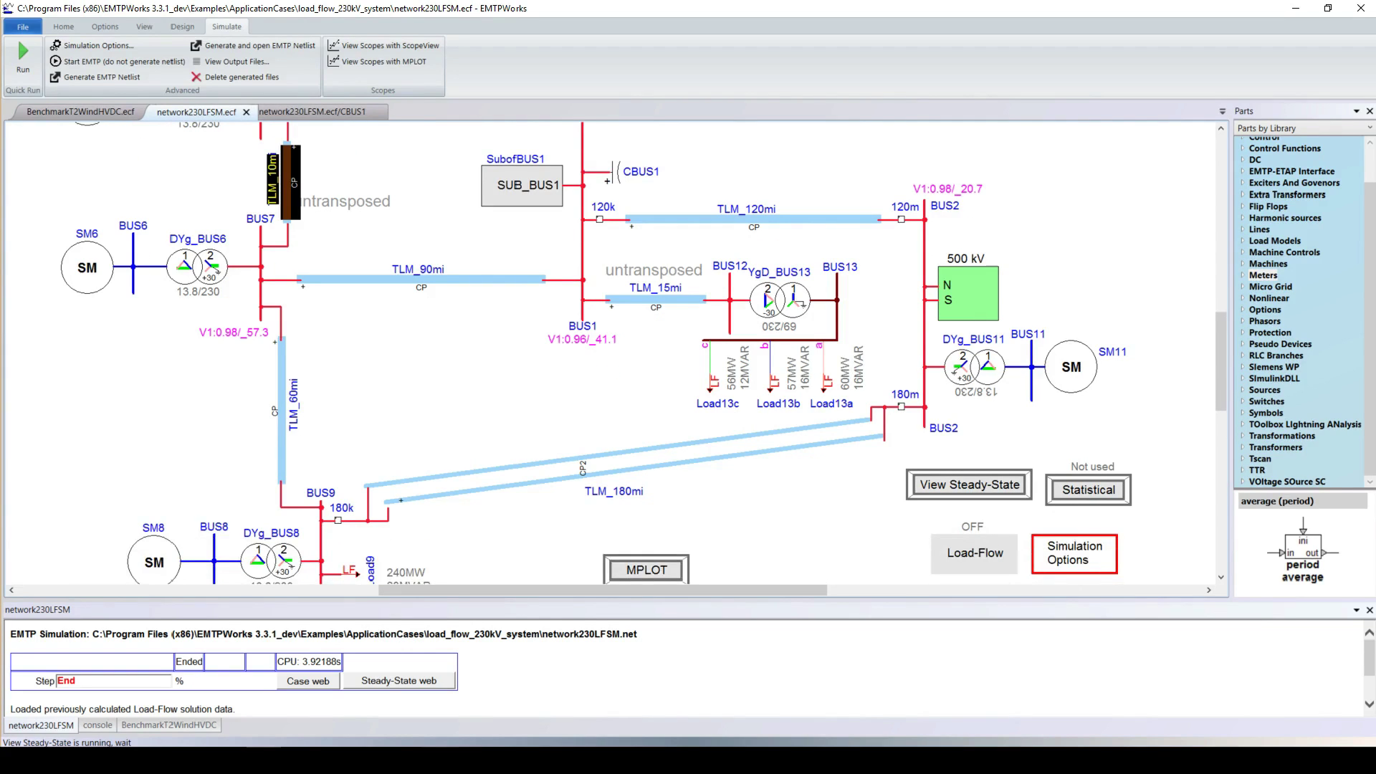
pyautogui.click(440, 760)
pyautogui.click(440, 702)
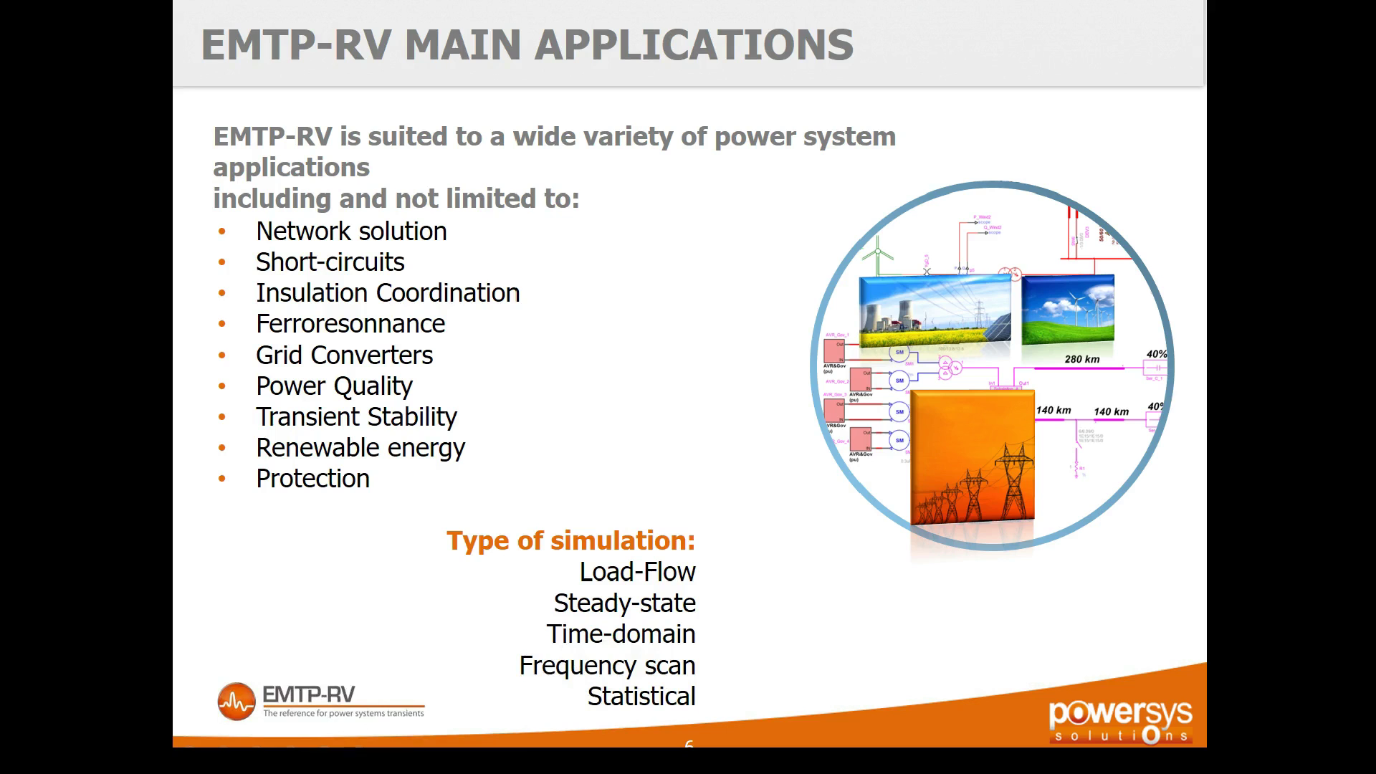
pyautogui.rightClick(398, 252)
pyautogui.press('Escape')
pyautogui.hotkey('alt', 'Tab')
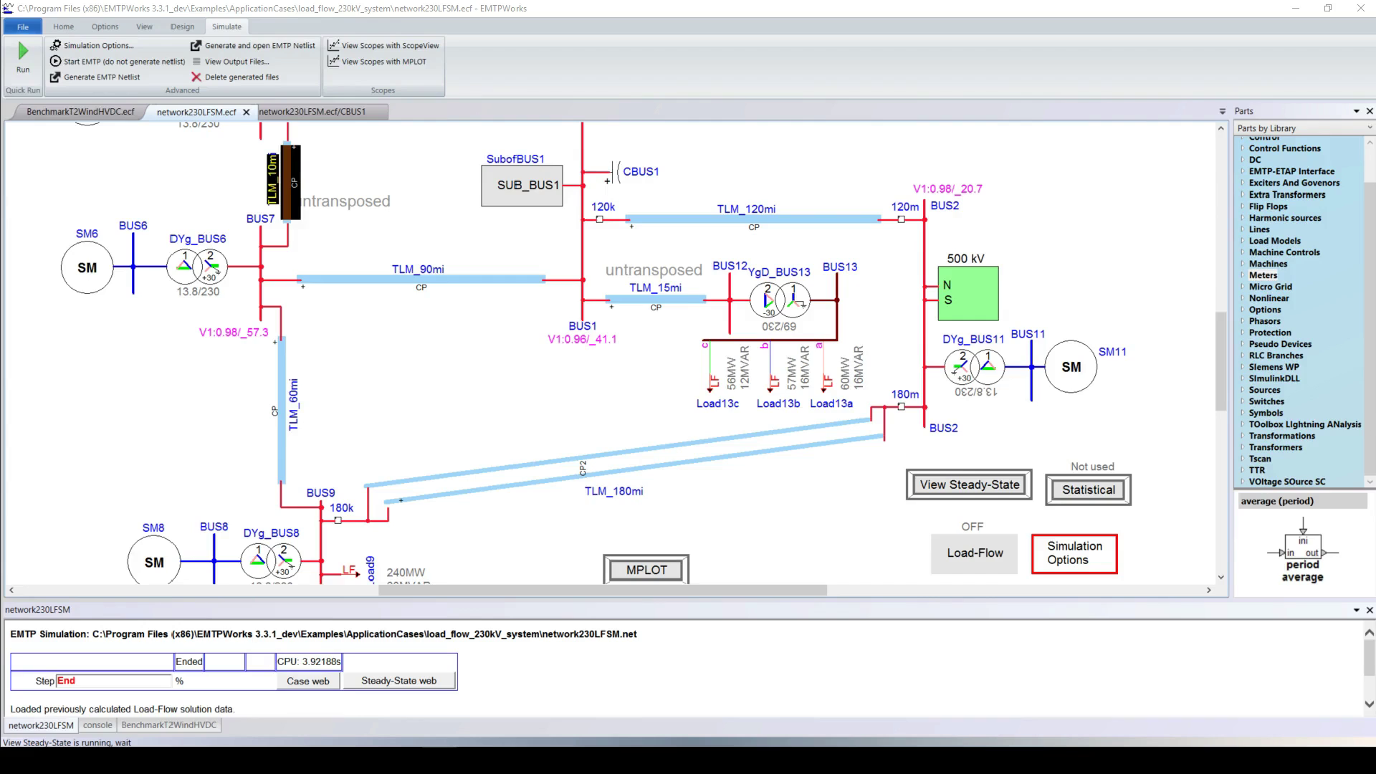
pyautogui.scroll(1, 617, 351)
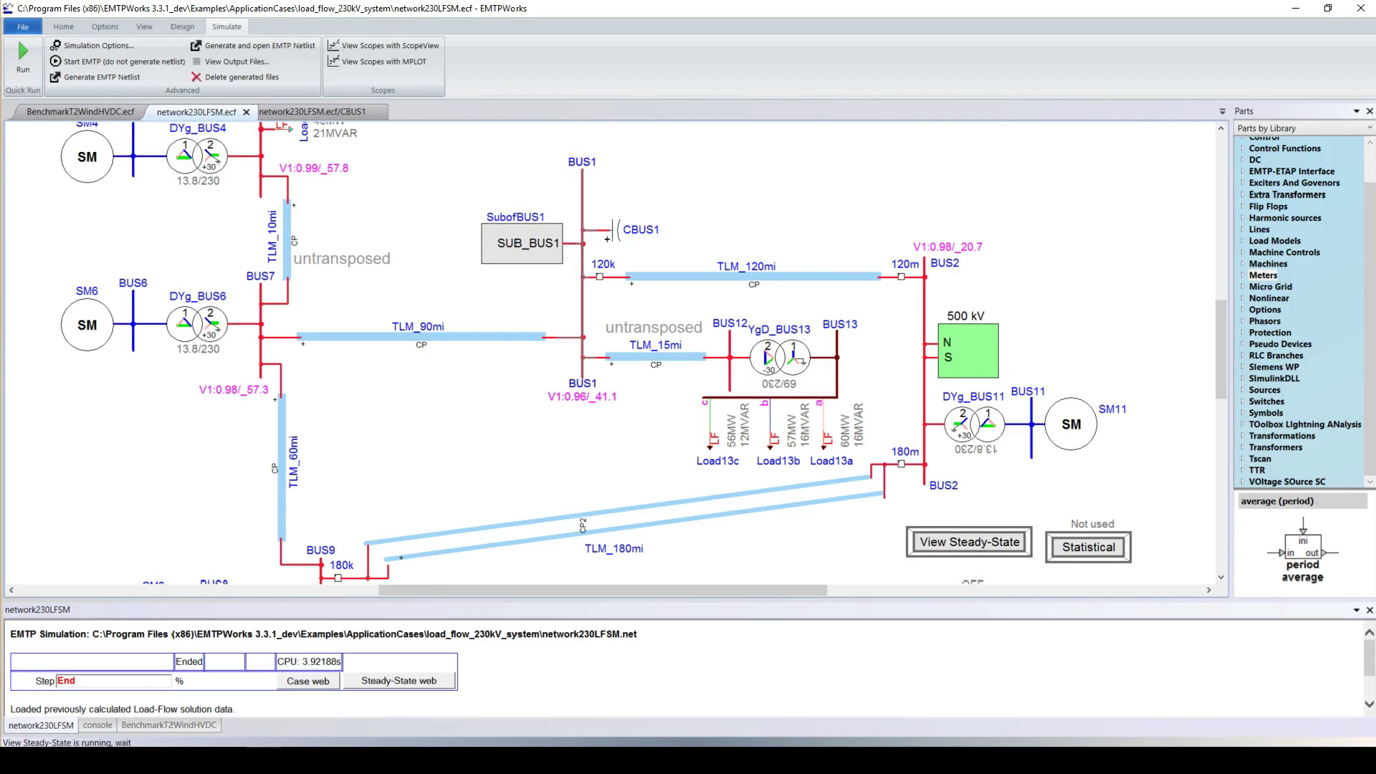
pyautogui.scroll(1, 616, 352)
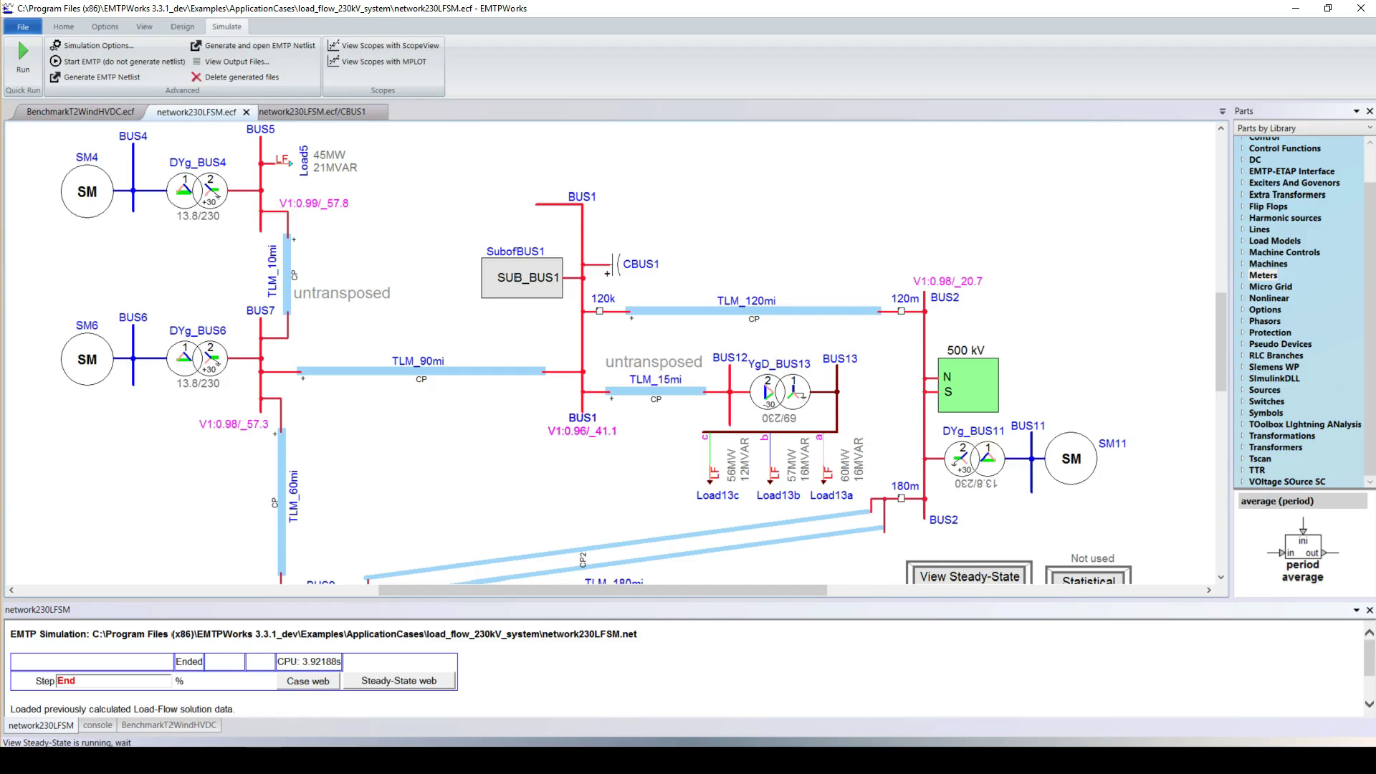
pyautogui.scroll(1, 613, 355)
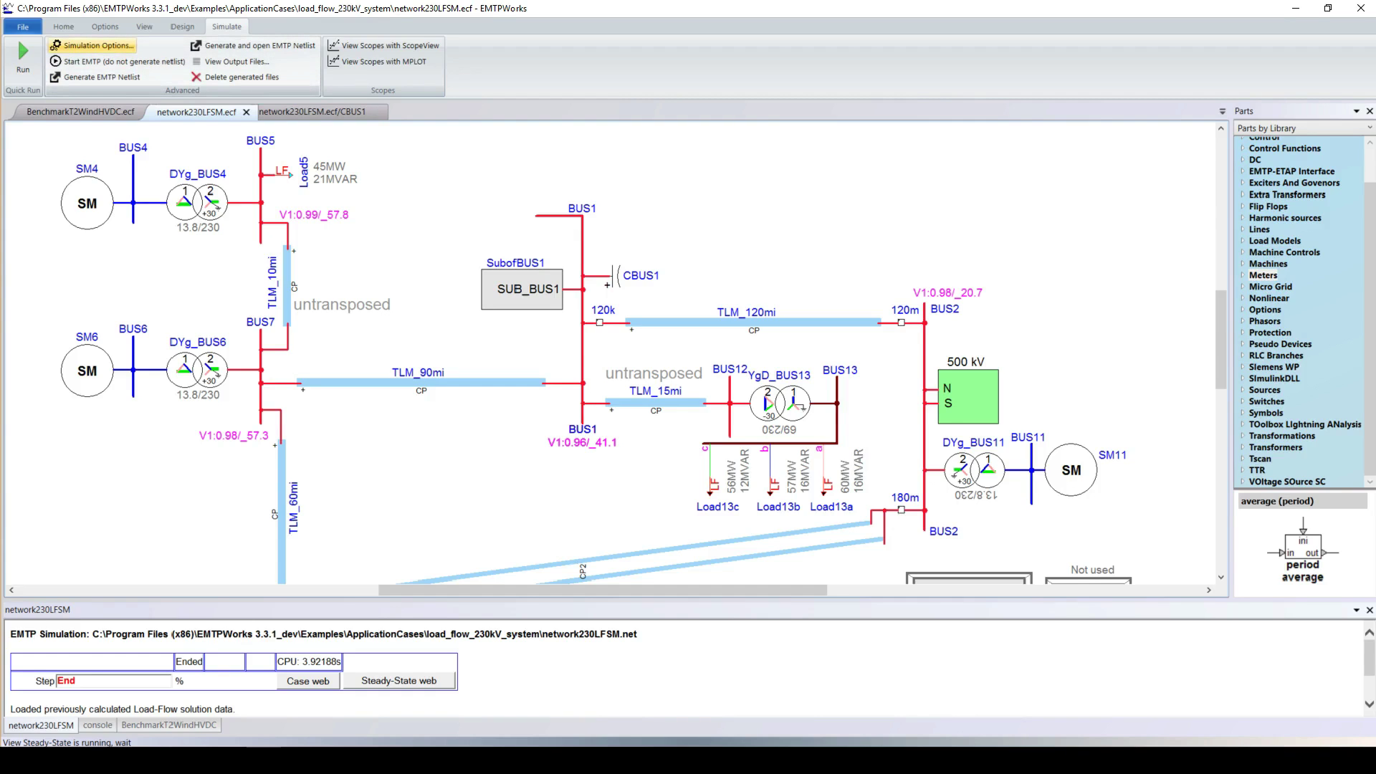
# Step: Switch Simulation Options to a frequency scan with maximum frequency 20000 Hz
pyautogui.click(92, 45)
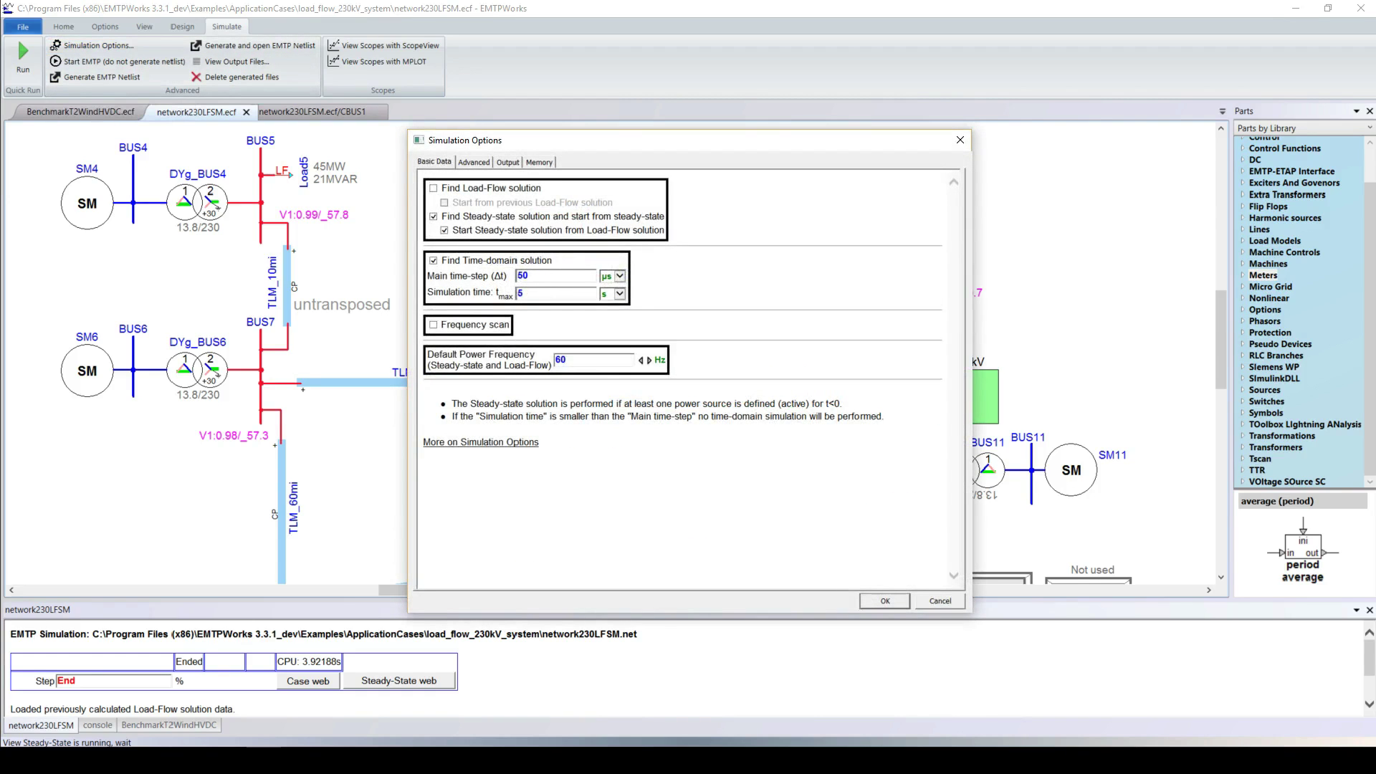
pyautogui.click(434, 325)
pyautogui.moveTo(492, 374); pyautogui.dragTo(467, 373)
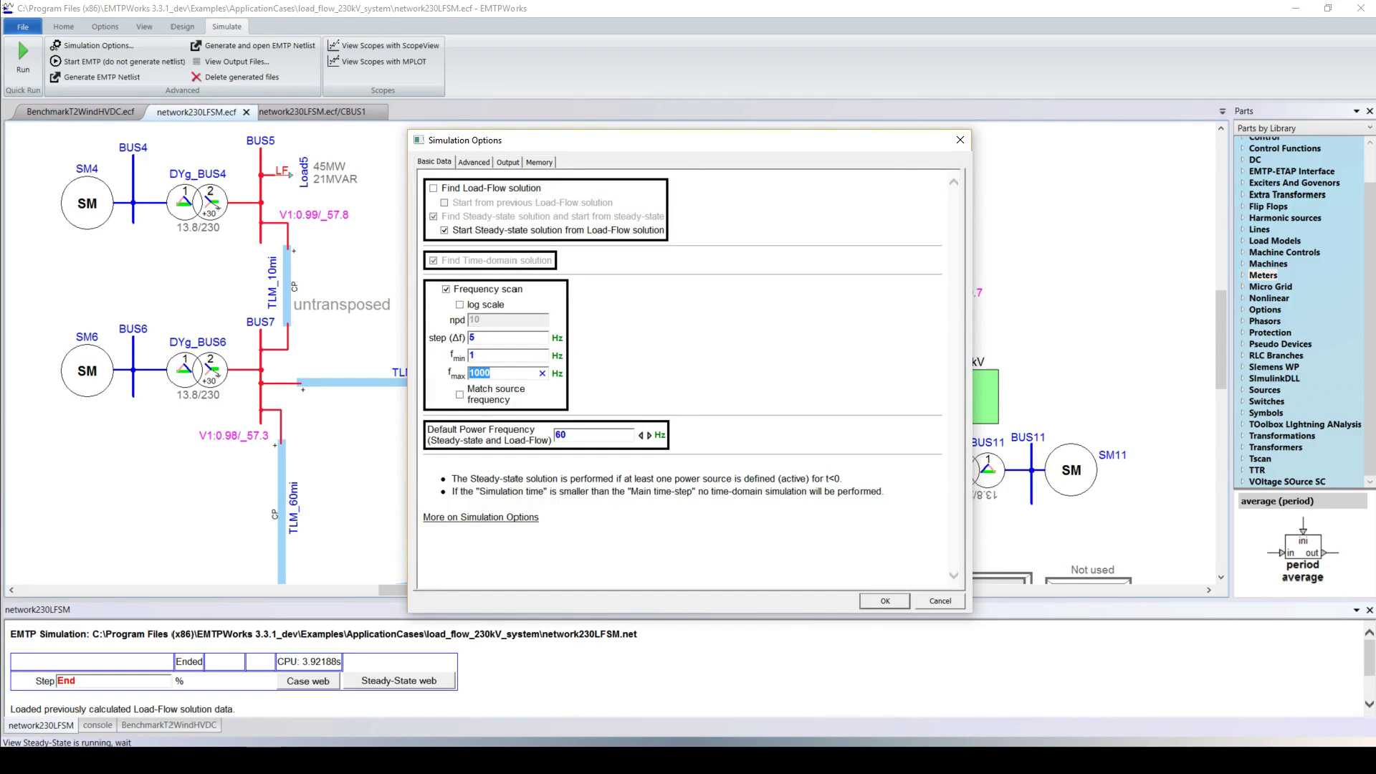
pyautogui.write('20000')
pyautogui.press('Return')
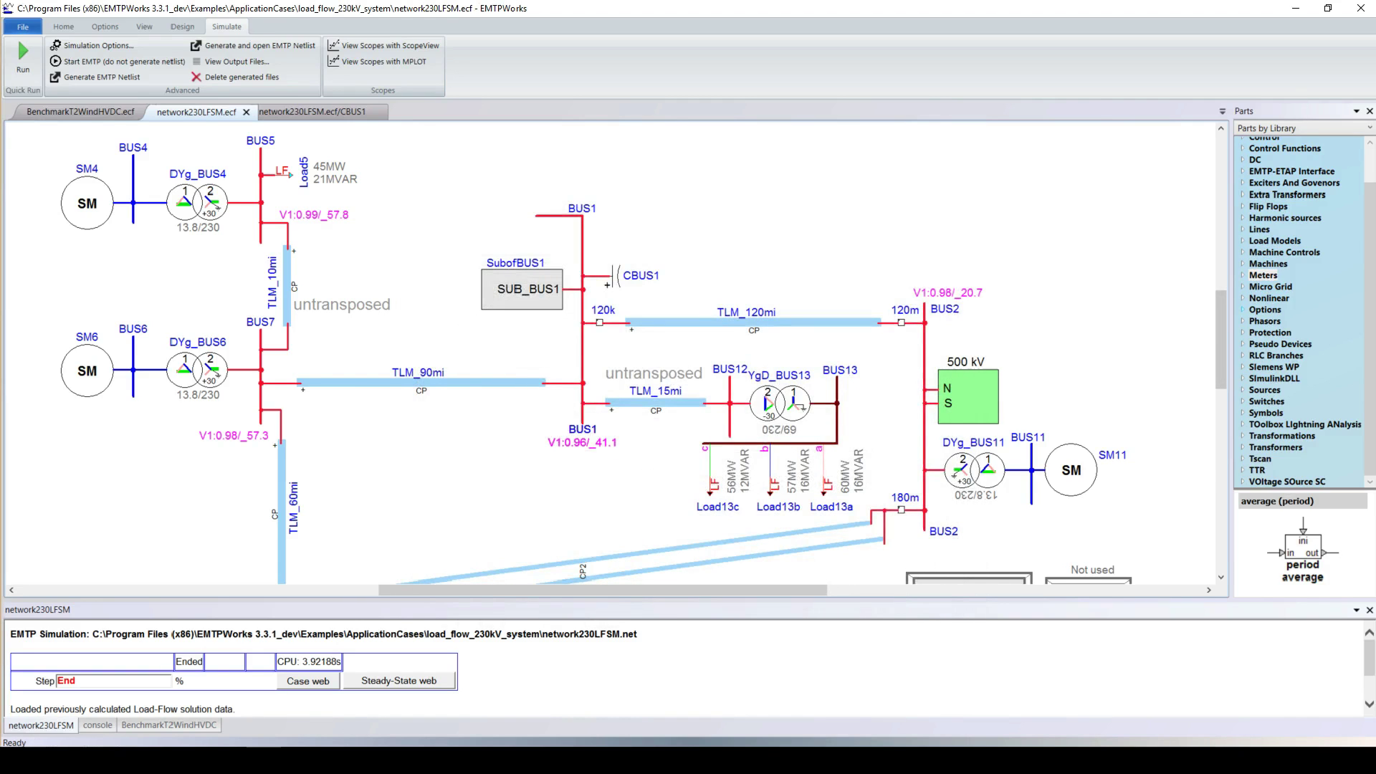
# Step: Place an Input Impedance probe from the Options library at BUS1 and run the scan
pyautogui.click(1243, 309)
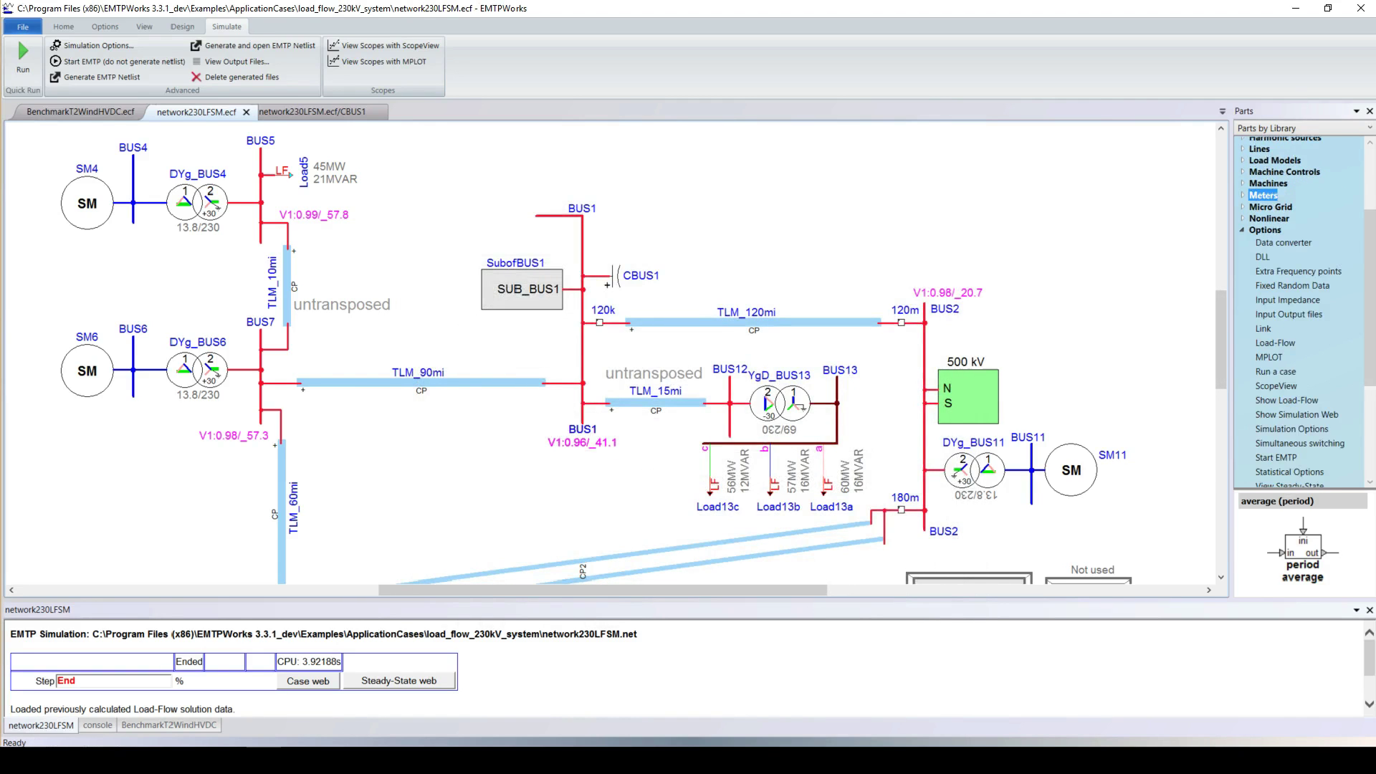
pyautogui.scroll(-1, 1289, 280)
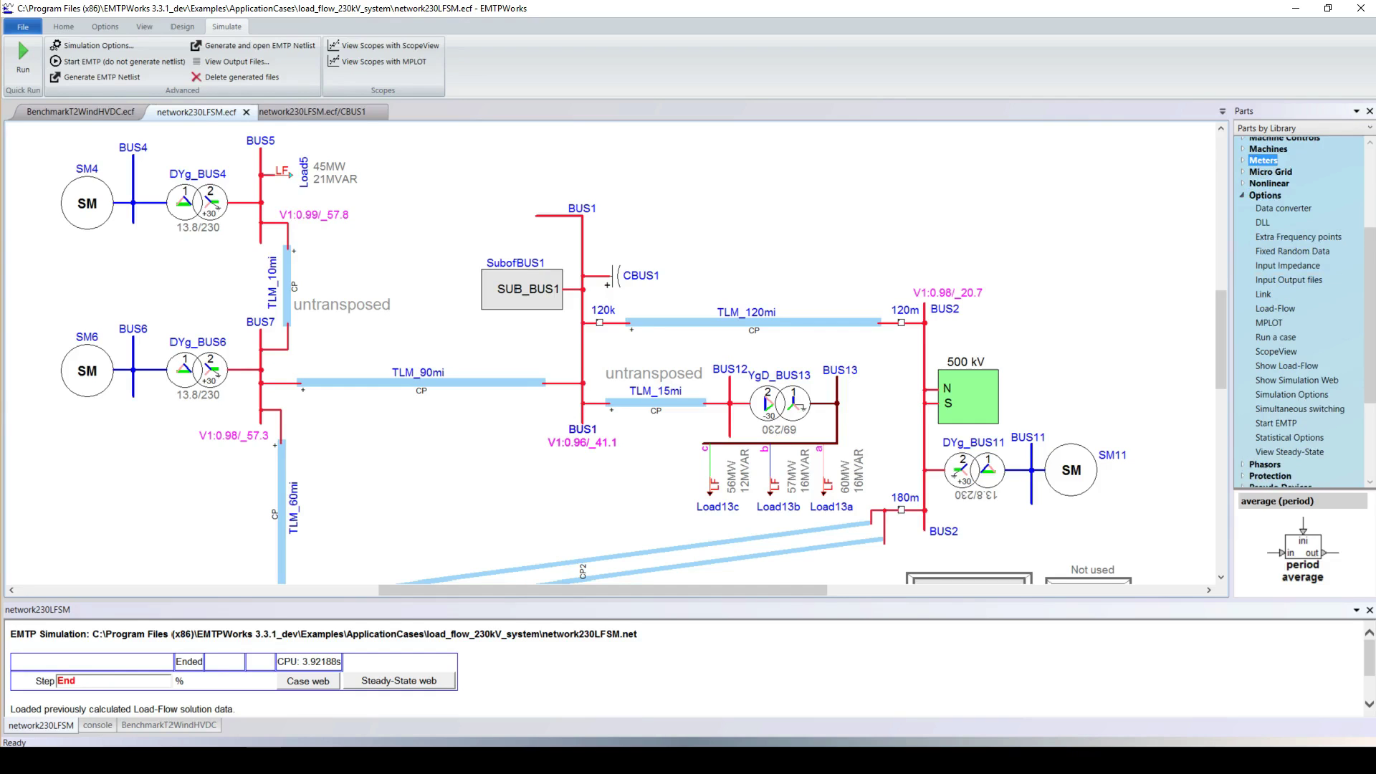
pyautogui.moveTo(1288, 266); pyautogui.dragTo(512, 218)
pyautogui.click(23, 59)
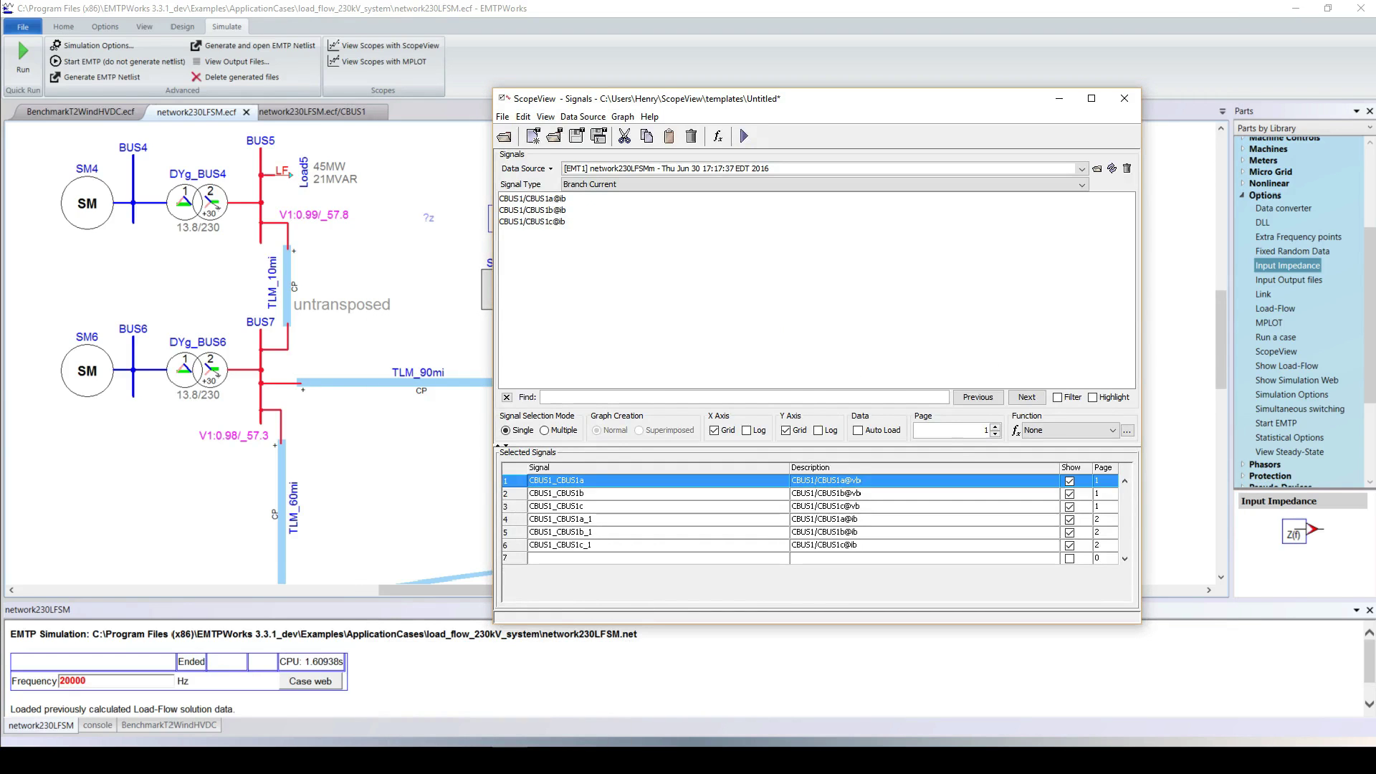
# Step: Replace the six old CBUS1 signals with the ZIN1 input impedance phasor magnitude
pyautogui.moveTo(574, 481); pyautogui.dragTo(573, 546)
pyautogui.press('Delete')
pyautogui.click(390, 46)
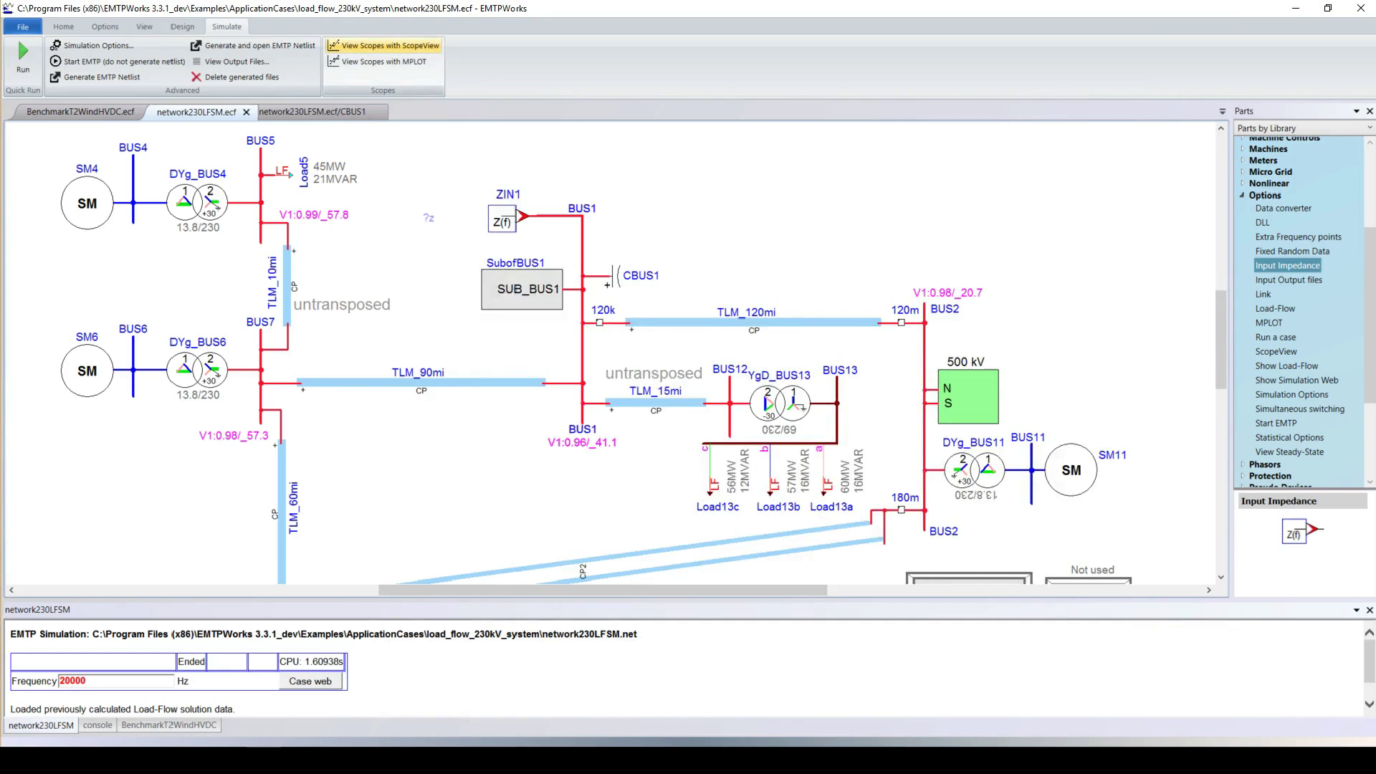
pyautogui.click(509, 760)
pyautogui.click(575, 706)
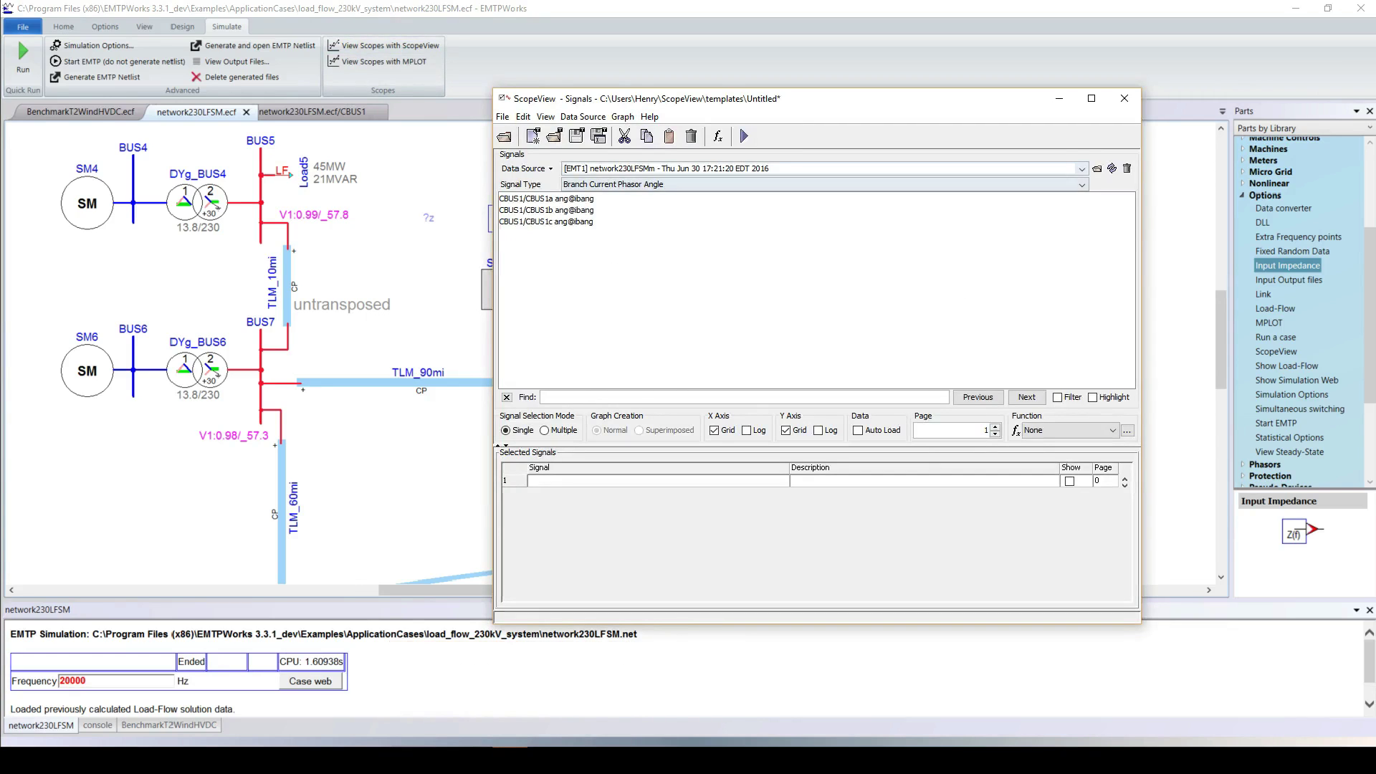
pyautogui.click(824, 185)
pyautogui.click(622, 267)
pyautogui.click(532, 199)
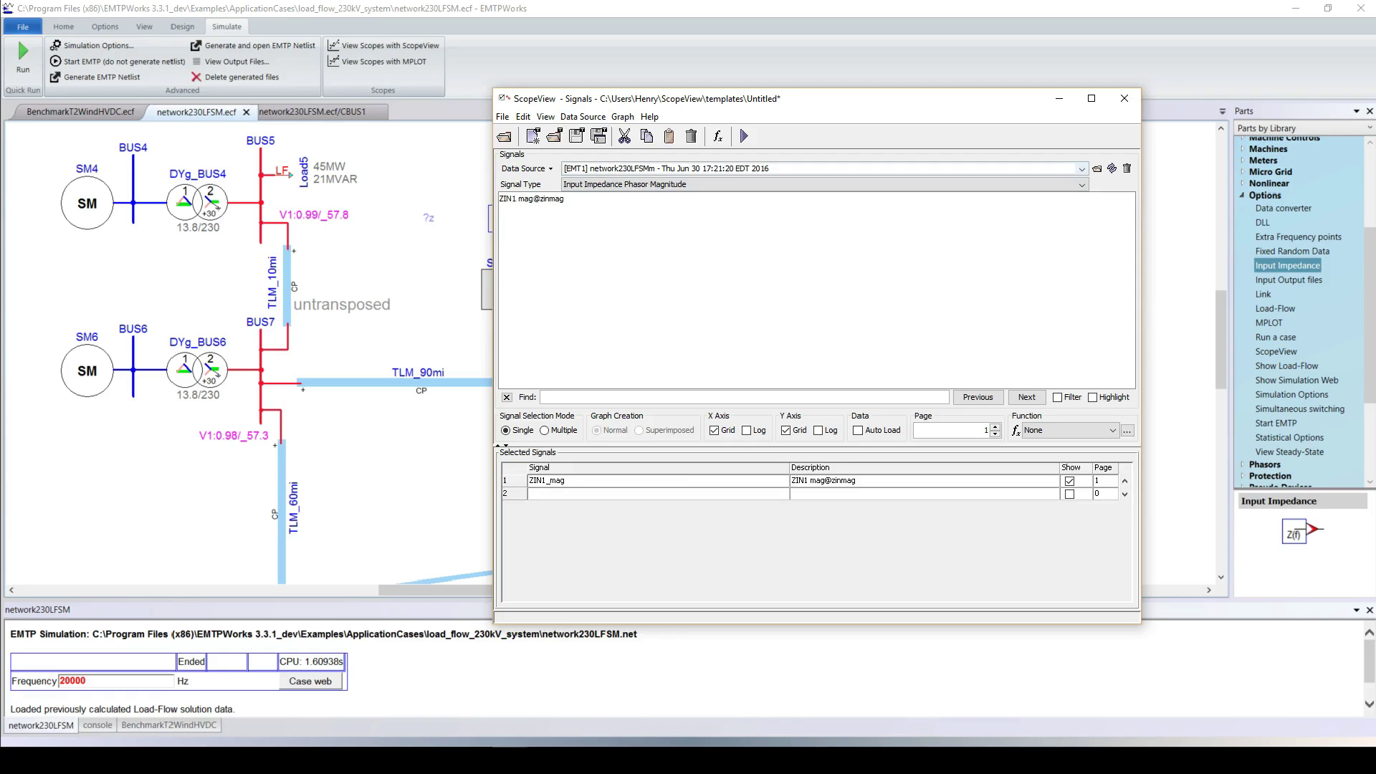
# Step: Add the ZIN1 impedance angle and plot magnitude and angle against frequency up to 20 kHz
pyautogui.click(638, 185)
pyautogui.click(624, 256)
pyautogui.doubleClick(531, 199)
pyautogui.click(744, 136)
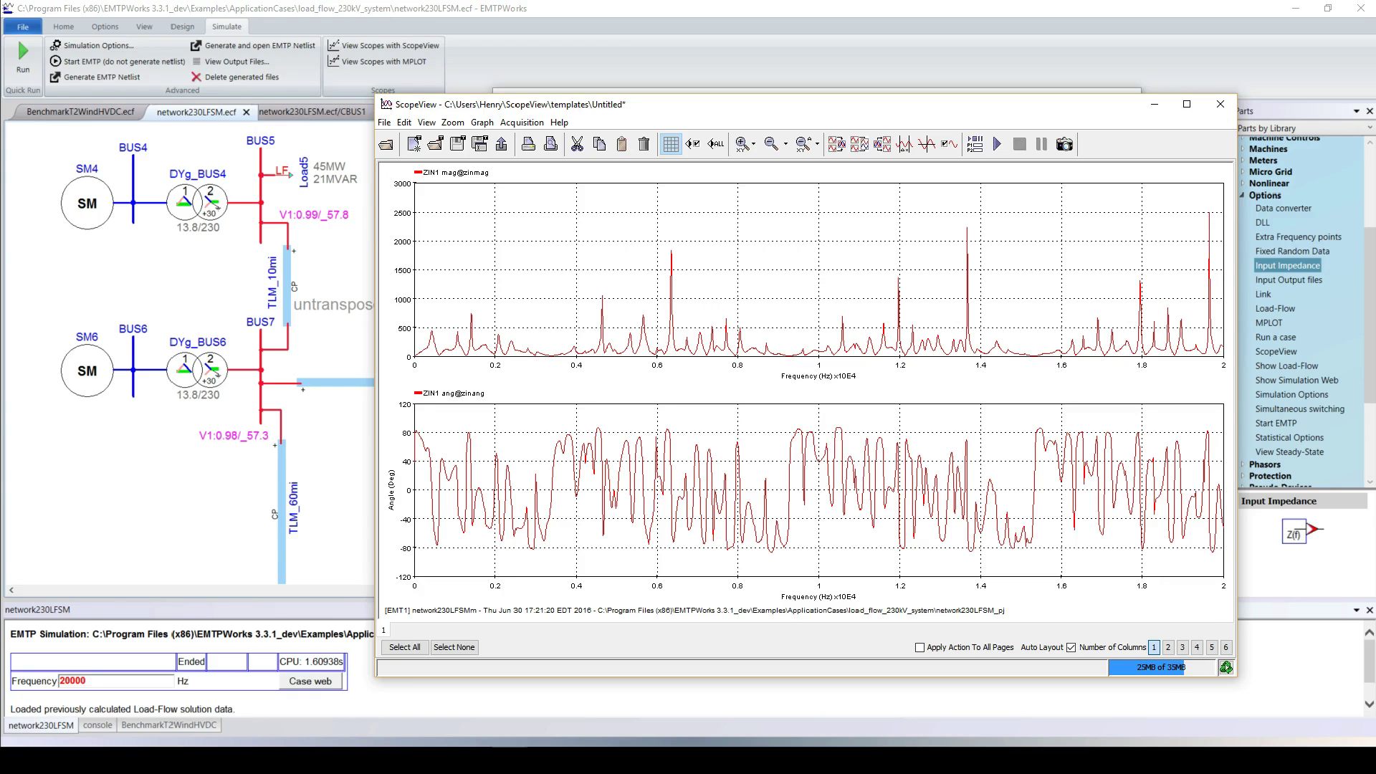
# Step: Close the impedance plot and delete the ZIN1 probe and its leftover wire from BUS1
pyautogui.click(265, 759)
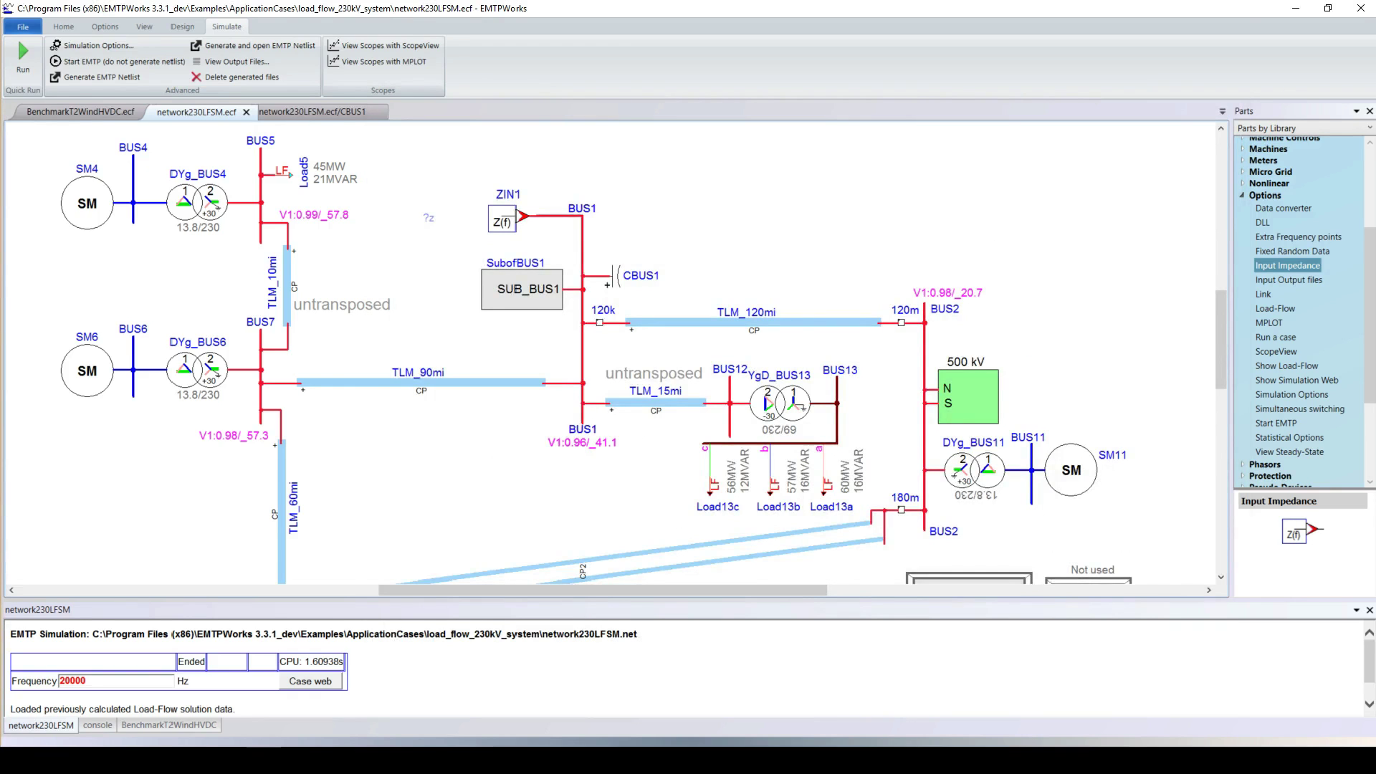
pyautogui.click(502, 219)
pyautogui.click(556, 215)
pyautogui.rightClick(658, 219)
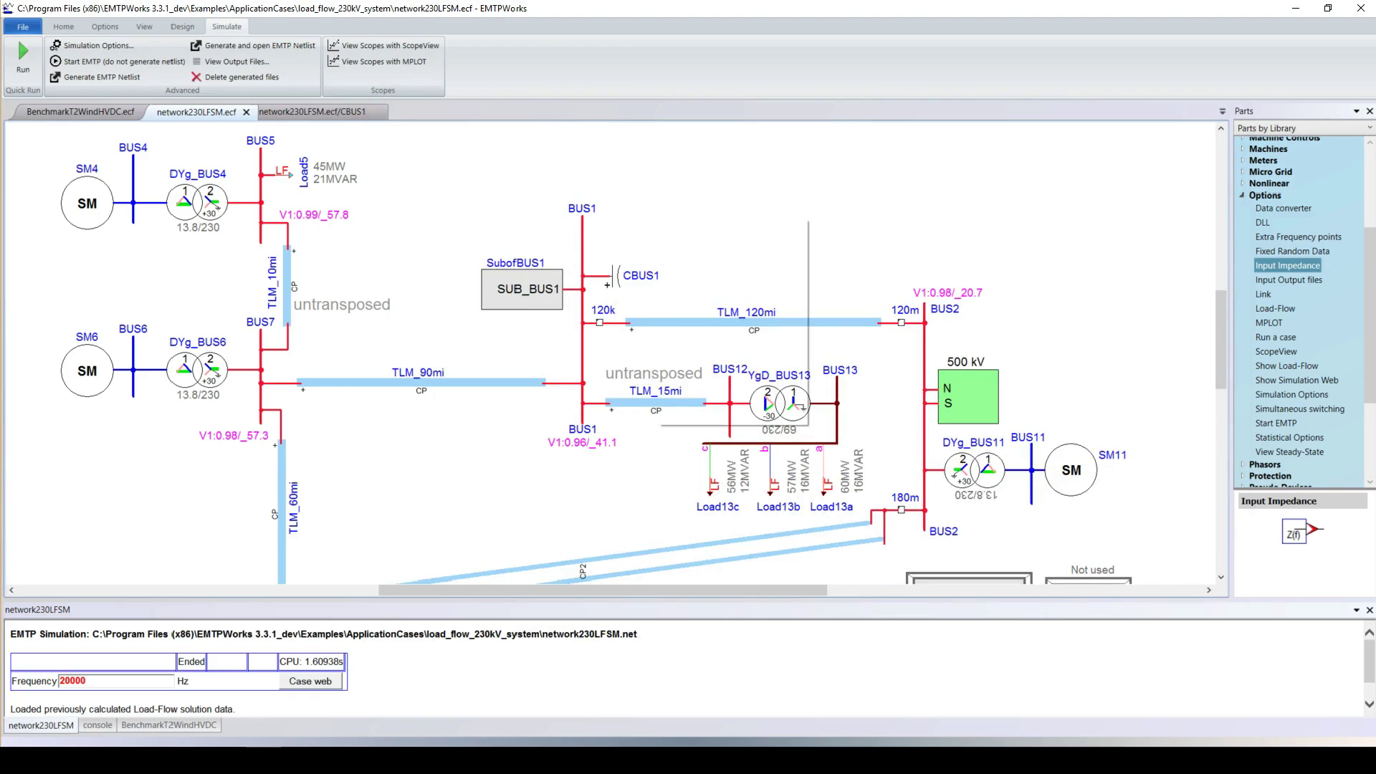
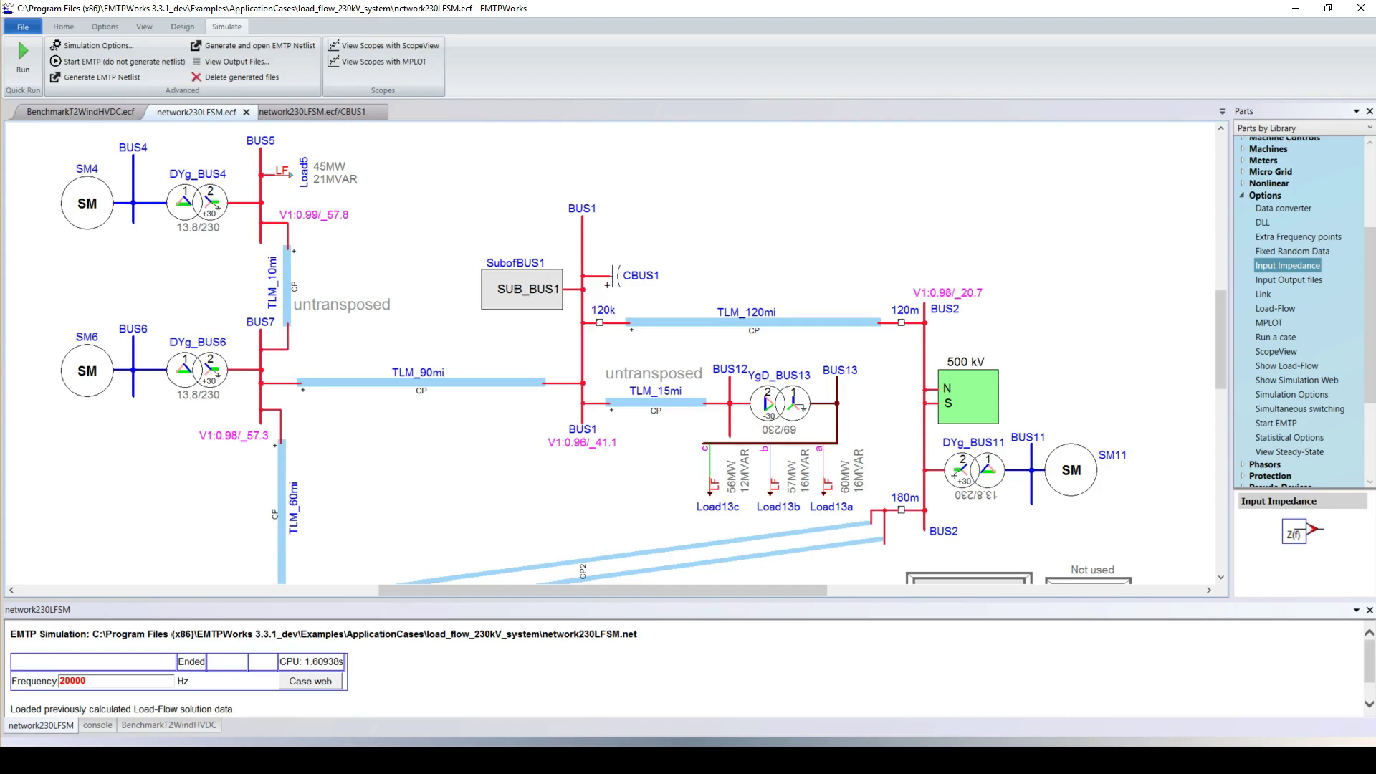
# Step: Close the CBUS1 subcircuit and return to the 230 kV network diagram
pyautogui.click(312, 112)
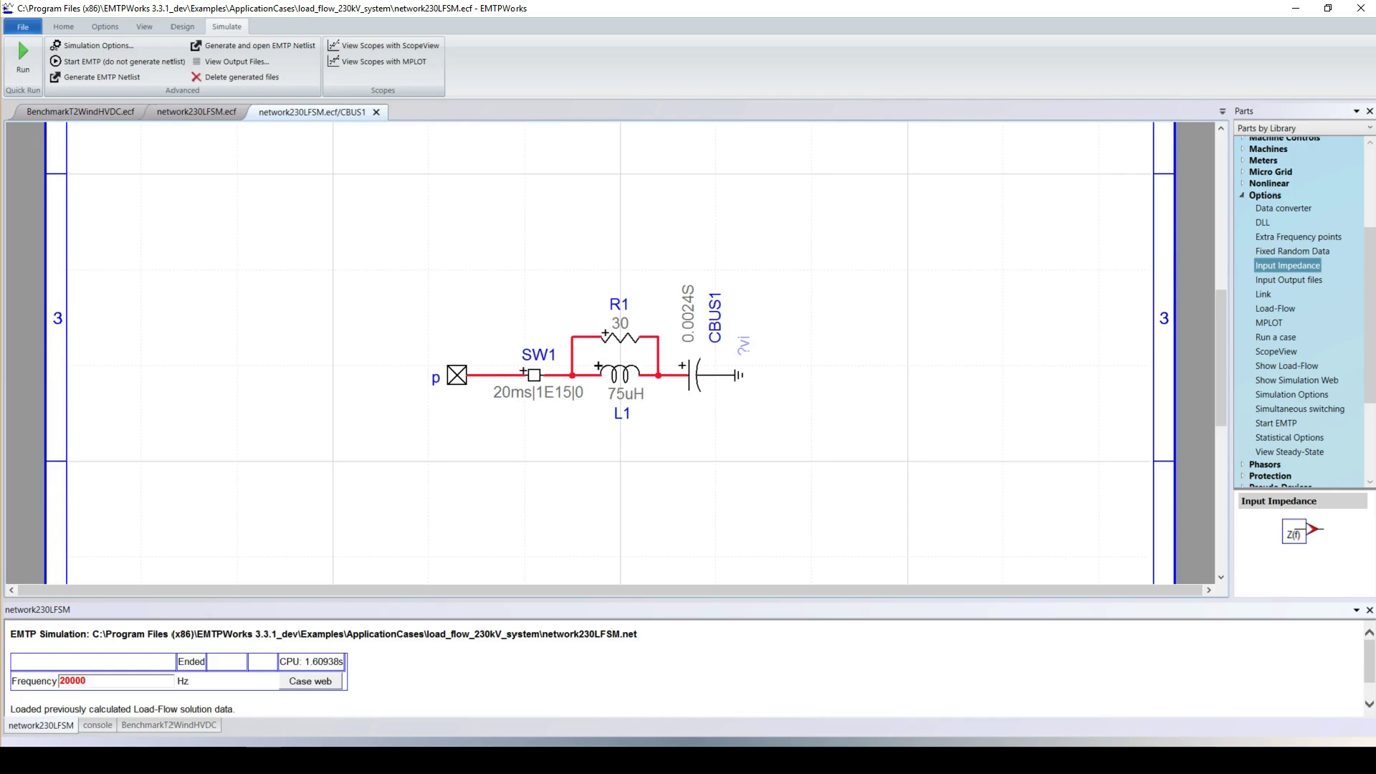
pyautogui.click(376, 112)
pyautogui.click(444, 251)
pyautogui.scroll(-1, 445, 251)
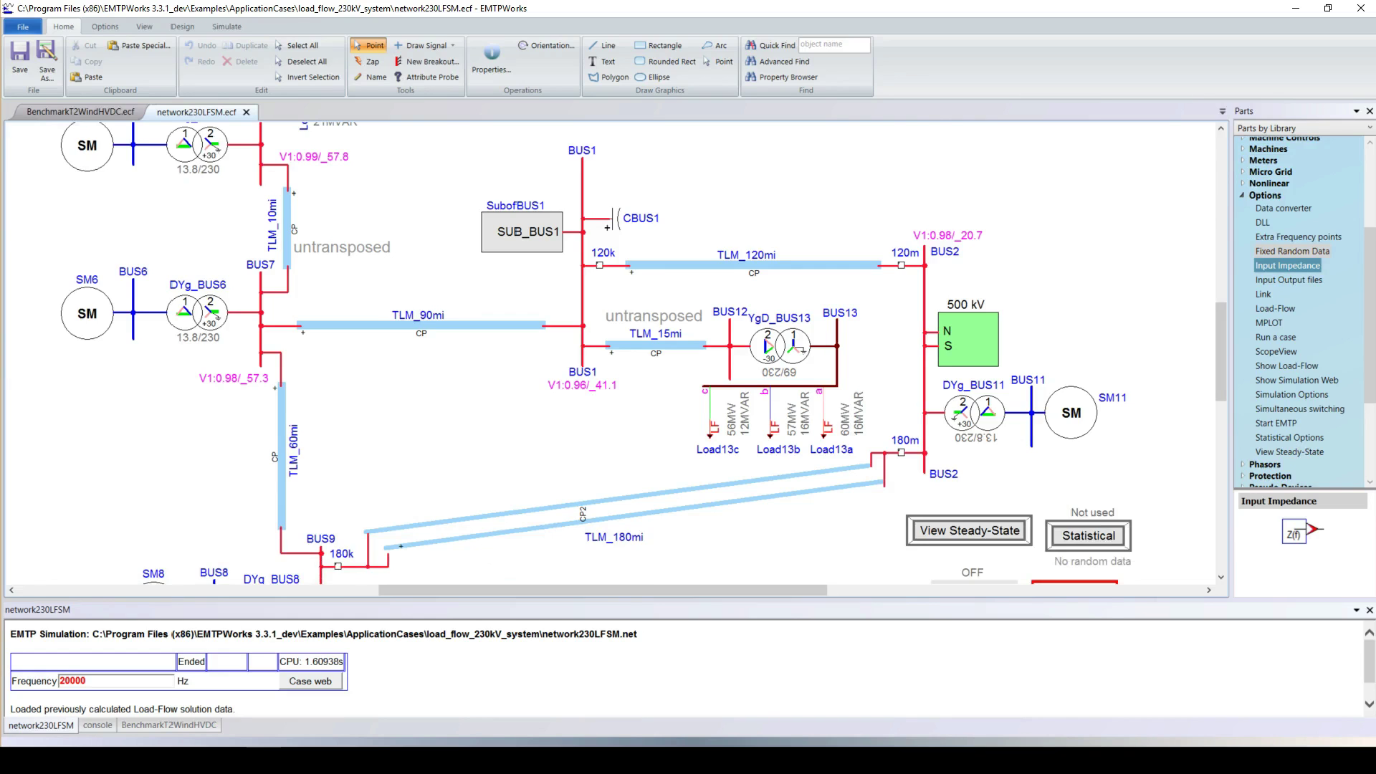
pyautogui.scroll(1, 613, 351)
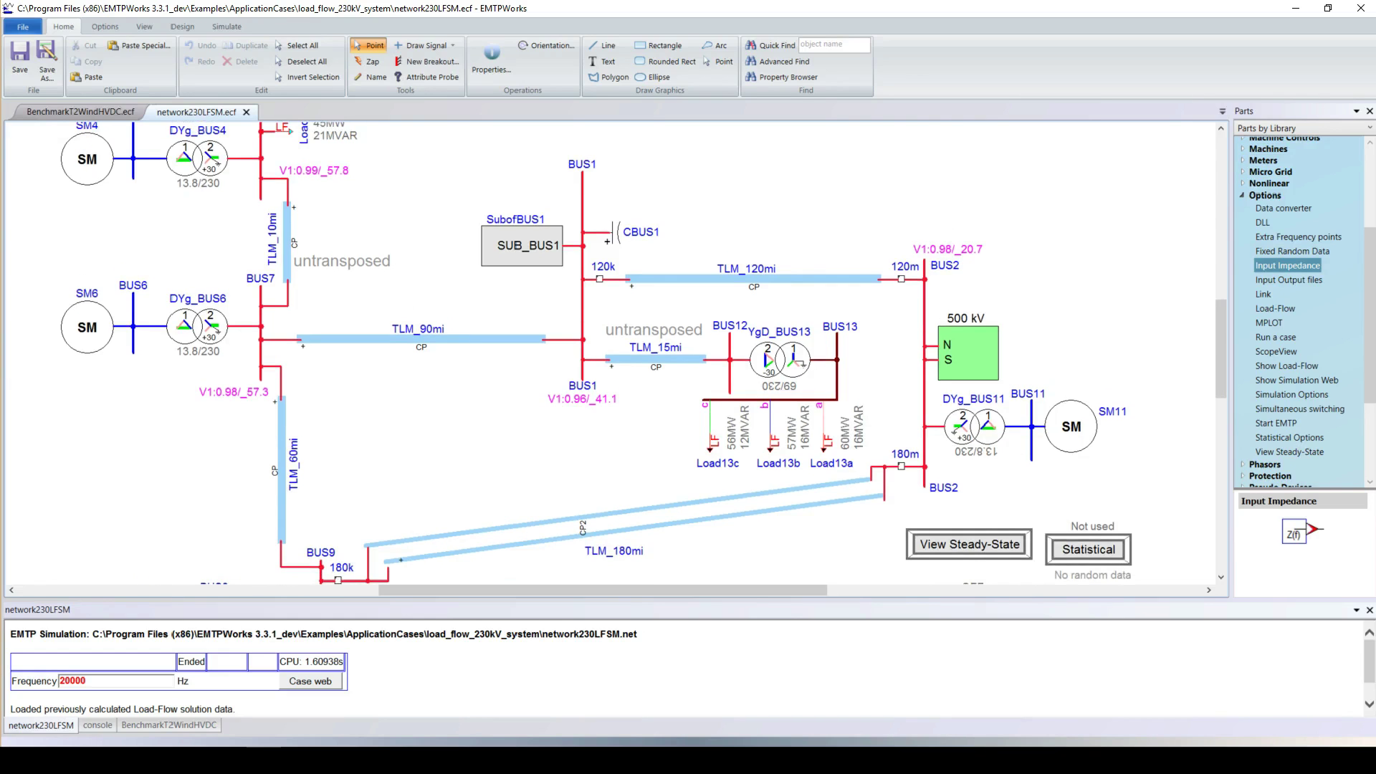
# Step: Move the Statistical block to the diagram's upper right and acknowledge the Frequency-Scan warning
pyautogui.click(1243, 195)
pyautogui.scroll(-1, 617, 351)
pyautogui.moveTo(1090, 526); pyautogui.dragTo(995, 179)
pyautogui.click(1068, 266)
pyautogui.scroll(1, 1068, 265)
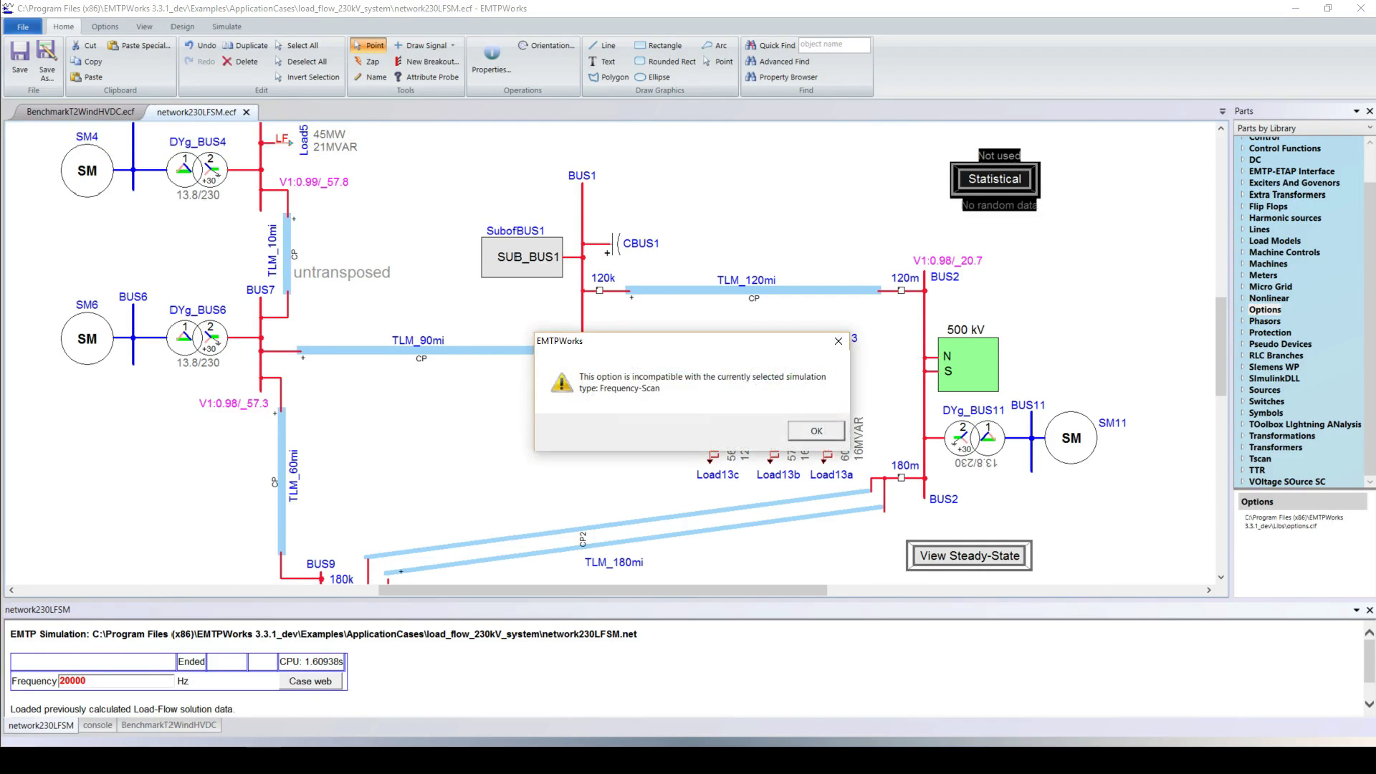
pyautogui.click(817, 431)
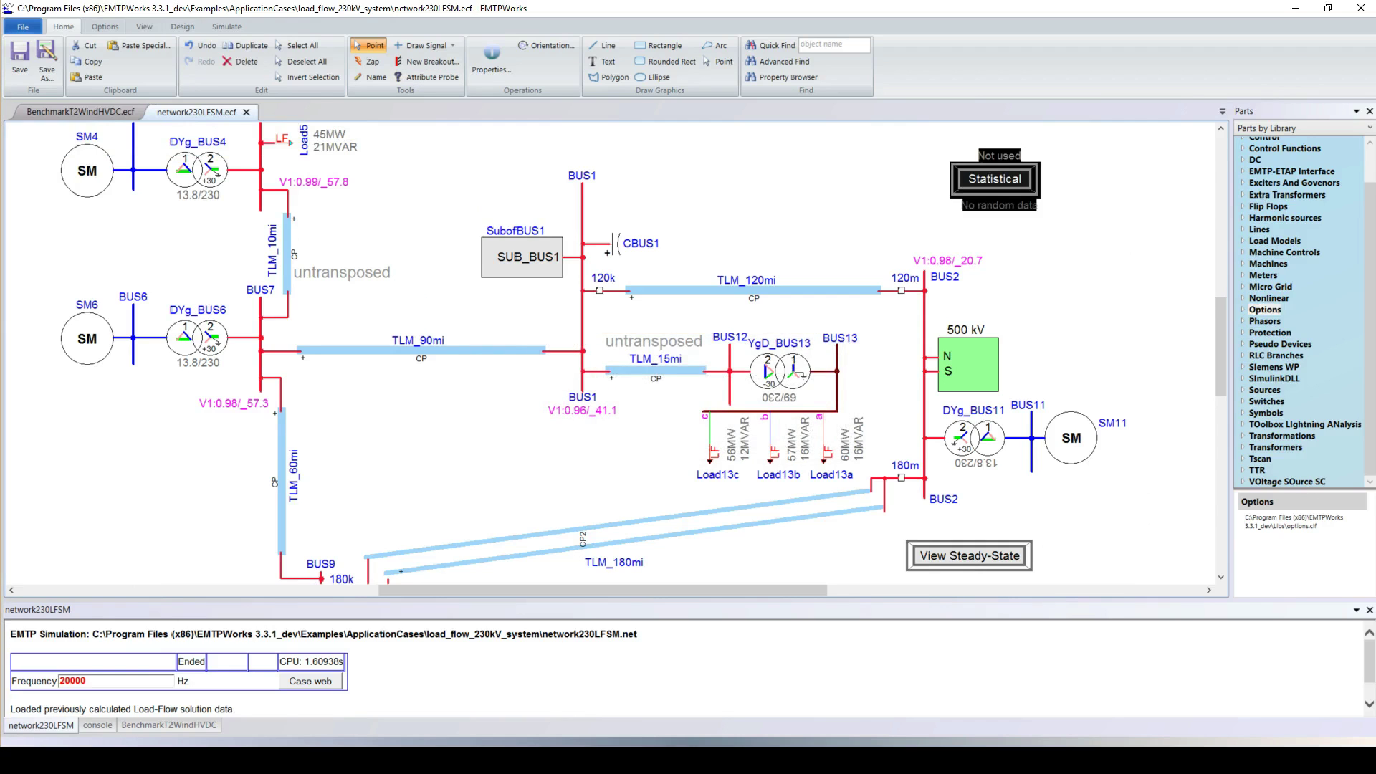
pyautogui.click(226, 27)
# Step: Turn off frequency scan and set 0.2 s simulation time with a 10 µs main time-step
pyautogui.click(93, 45)
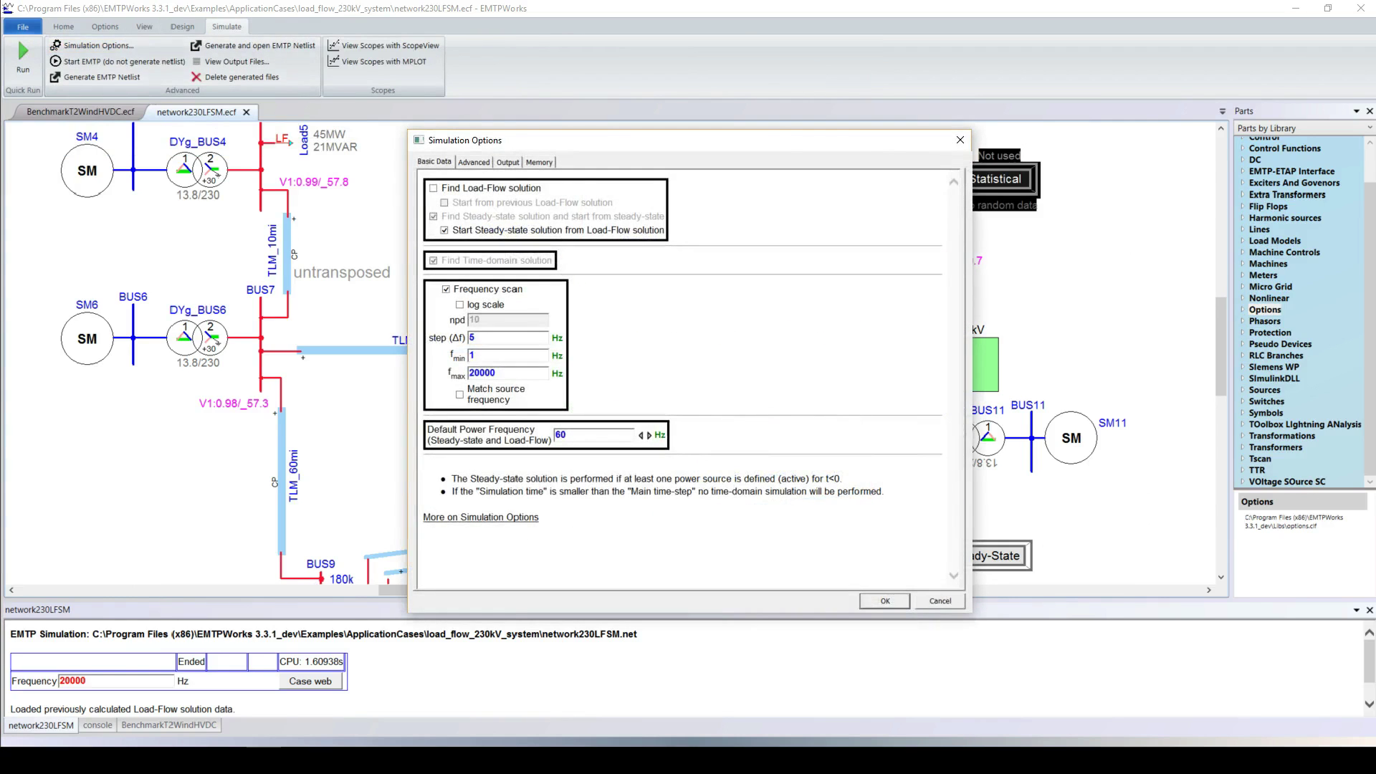
pyautogui.click(446, 290)
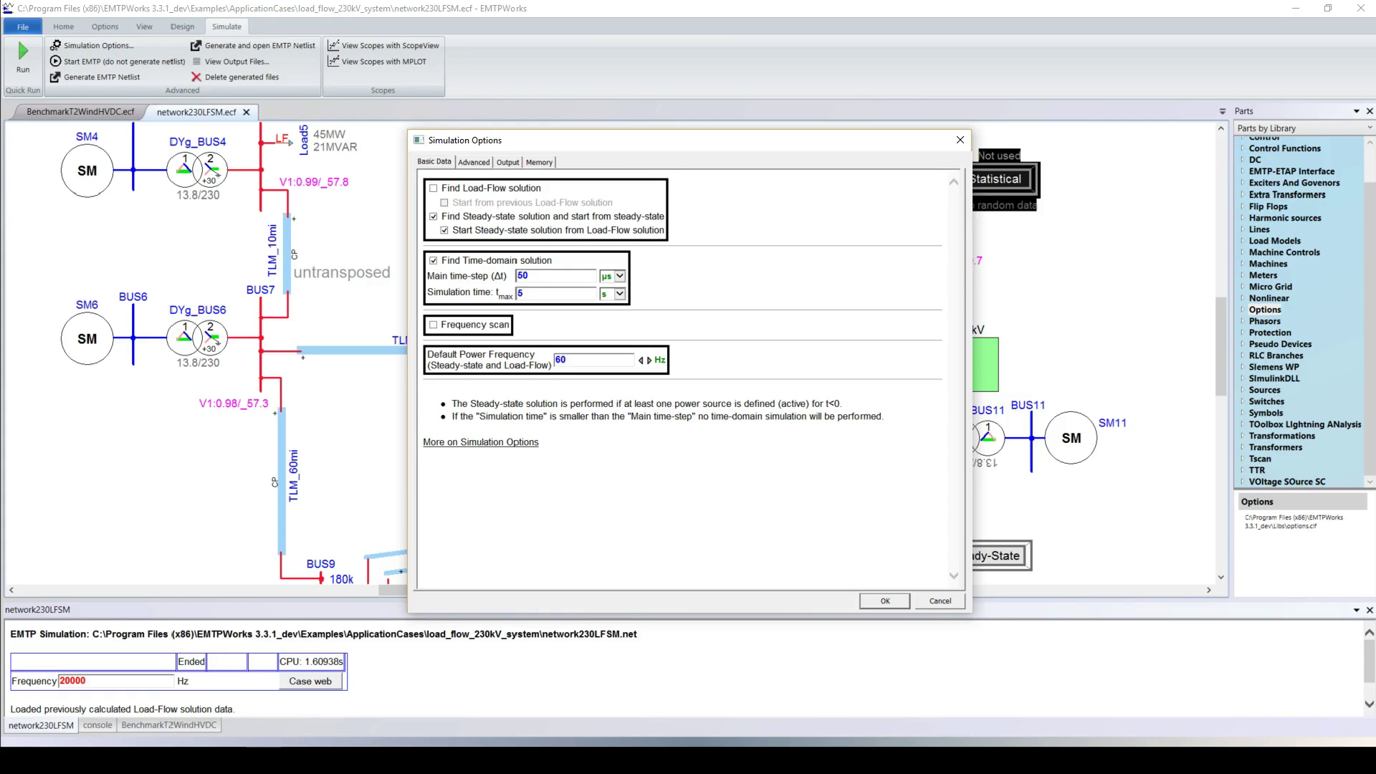
pyautogui.moveTo(509, 761)
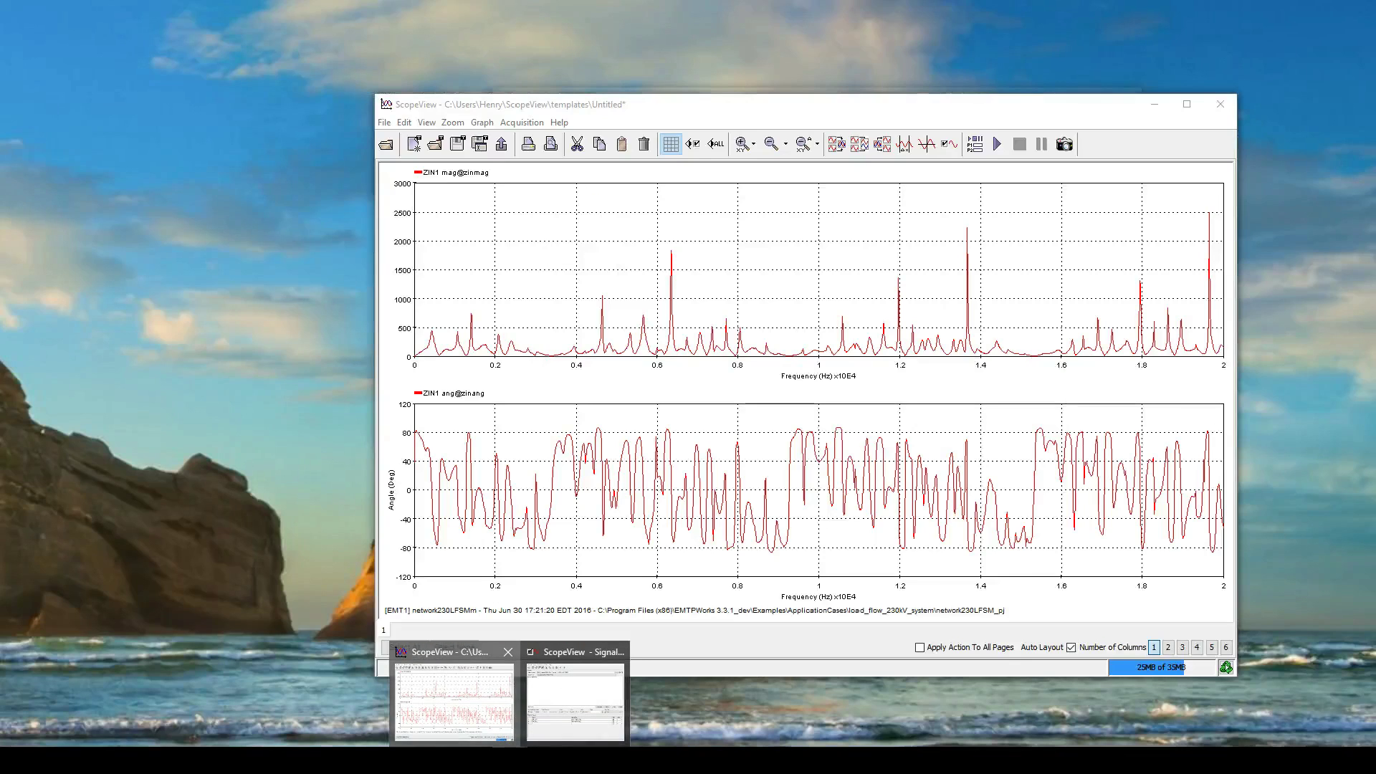
pyautogui.click(576, 702)
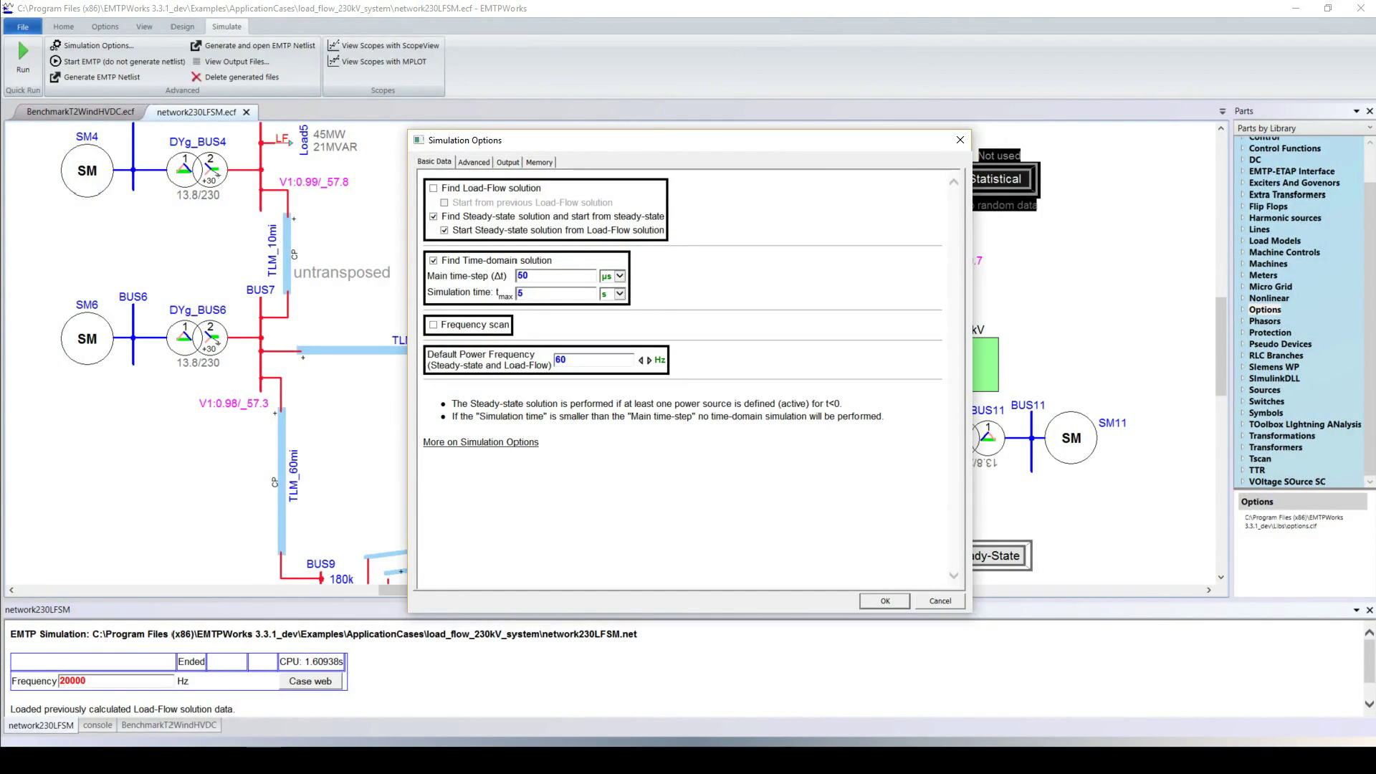
pyautogui.doubleClick(521, 293)
pyautogui.write('0.2')
pyautogui.doubleClick(523, 276)
pyautogui.write('10')
pyautogui.press('Return')
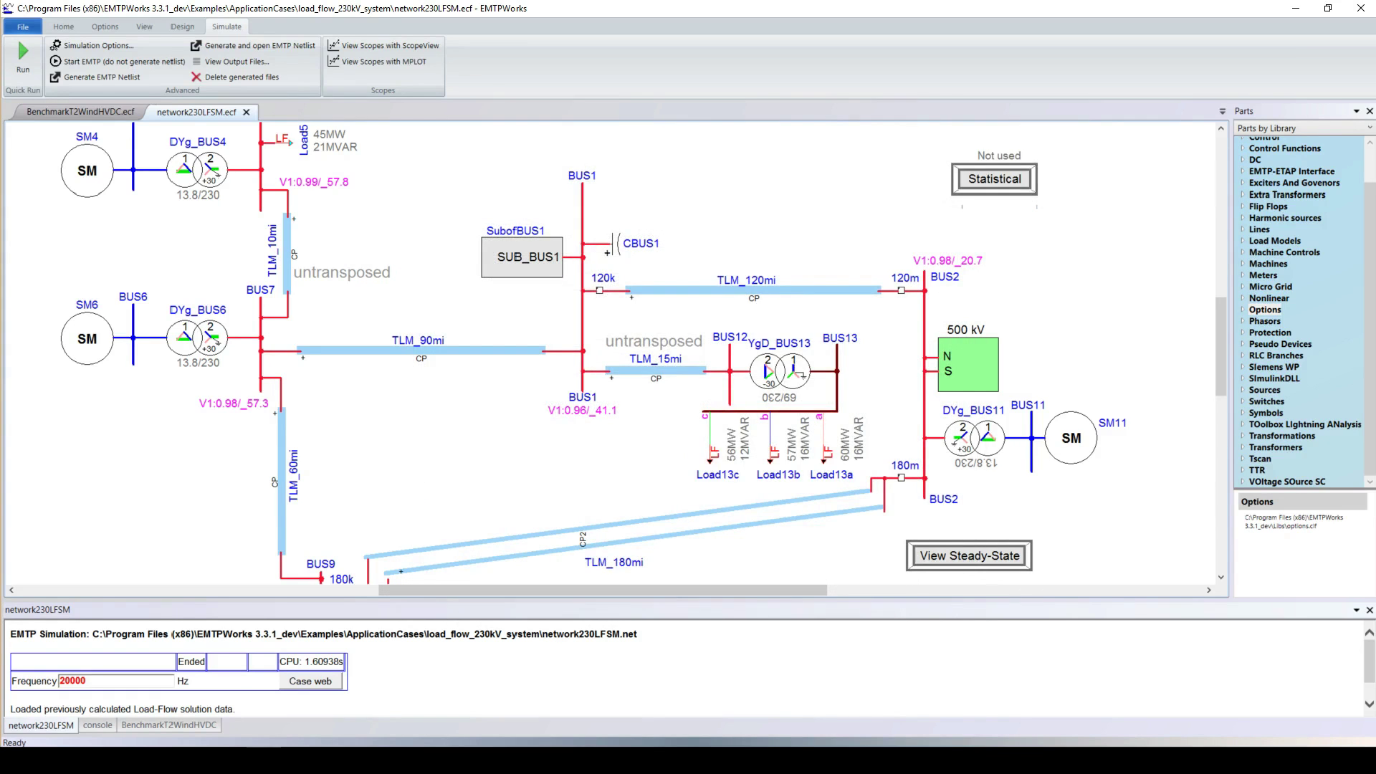
# Step: Set the Statistical block's study type to 'Statistical with base case' with 50 simulations
pyautogui.doubleClick(995, 179)
pyautogui.click(592, 215)
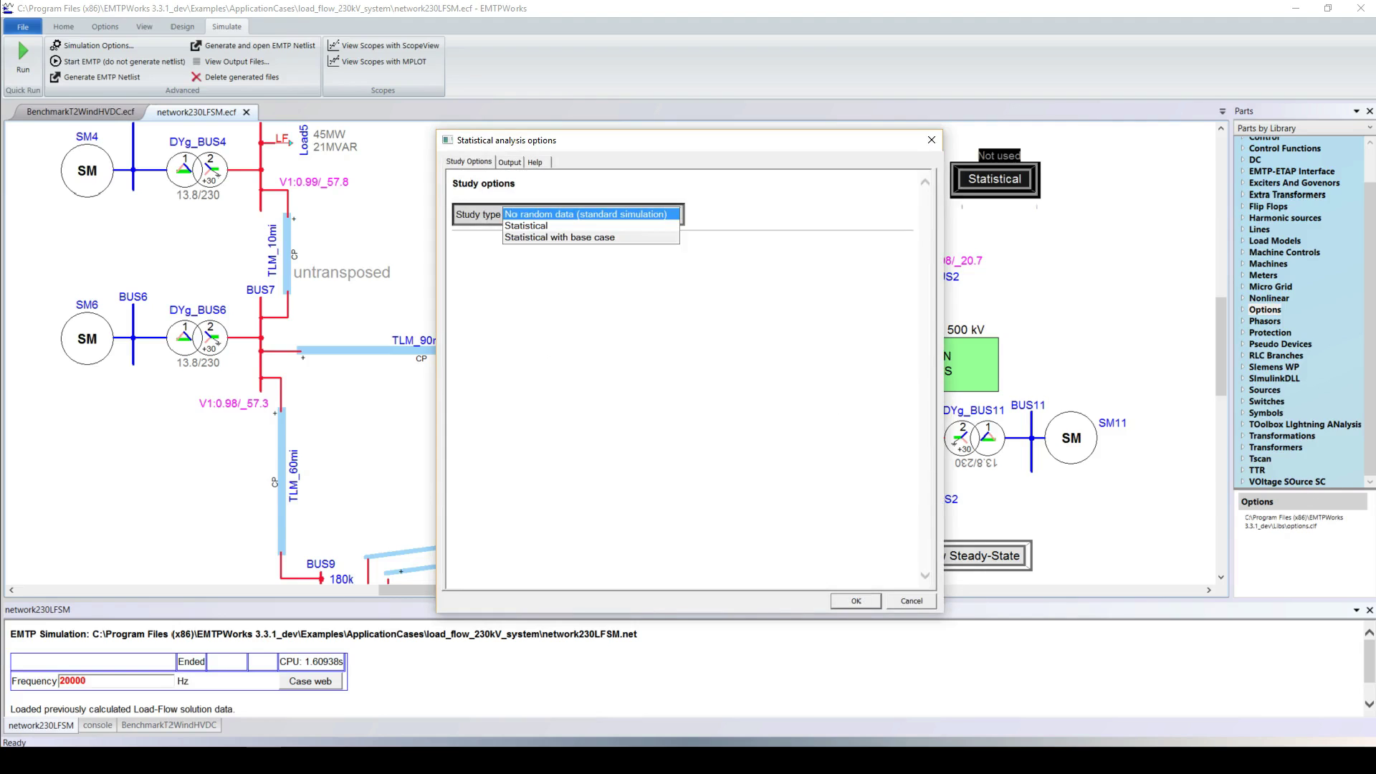
pyautogui.click(560, 238)
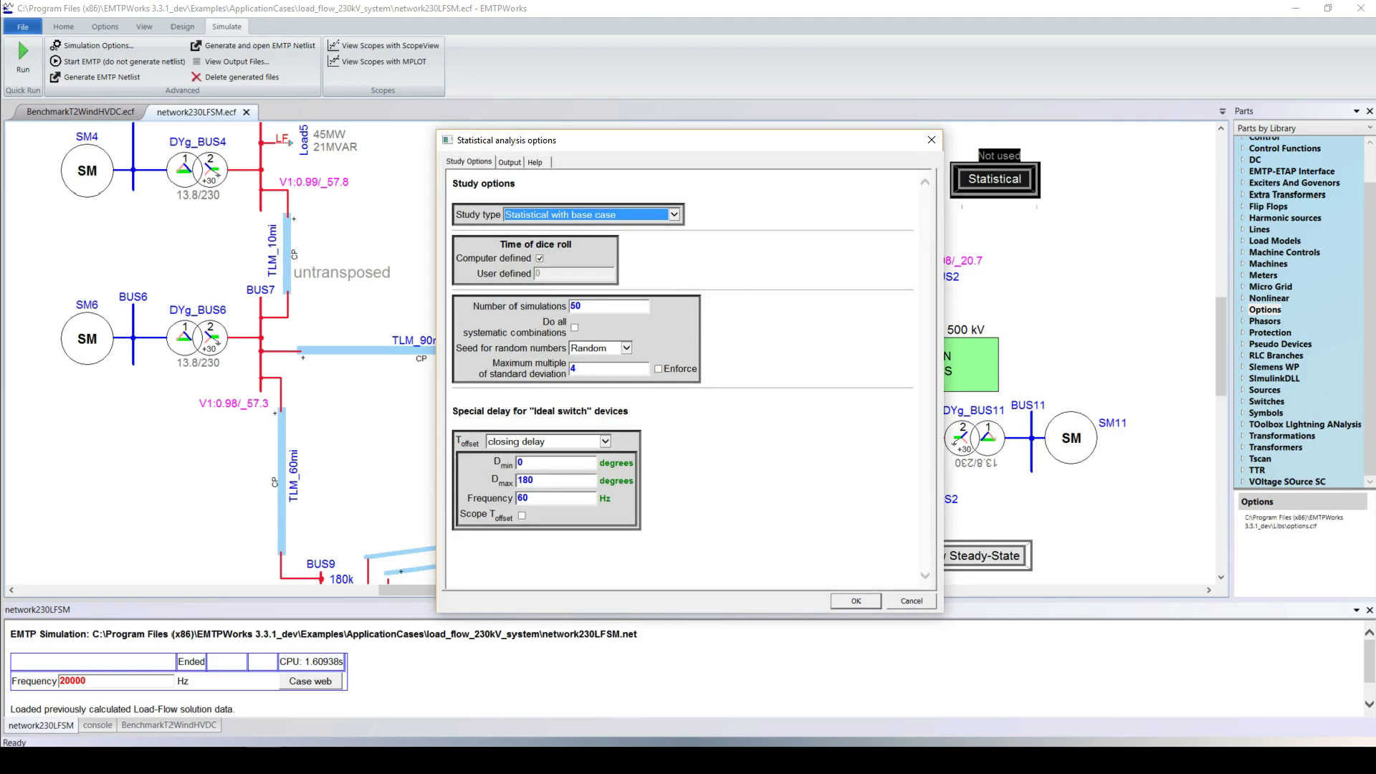
pyautogui.click(586, 306)
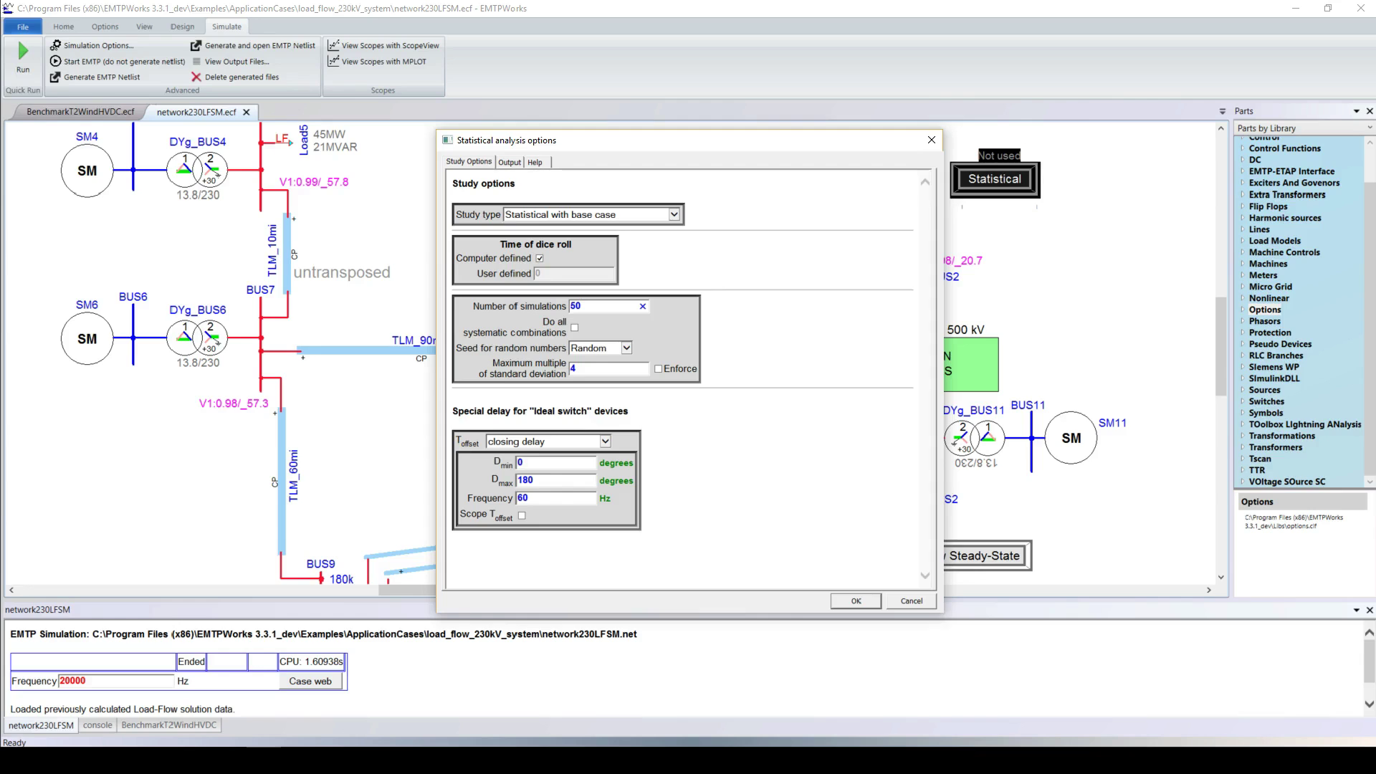
pyautogui.click(856, 601)
pyautogui.click(615, 245)
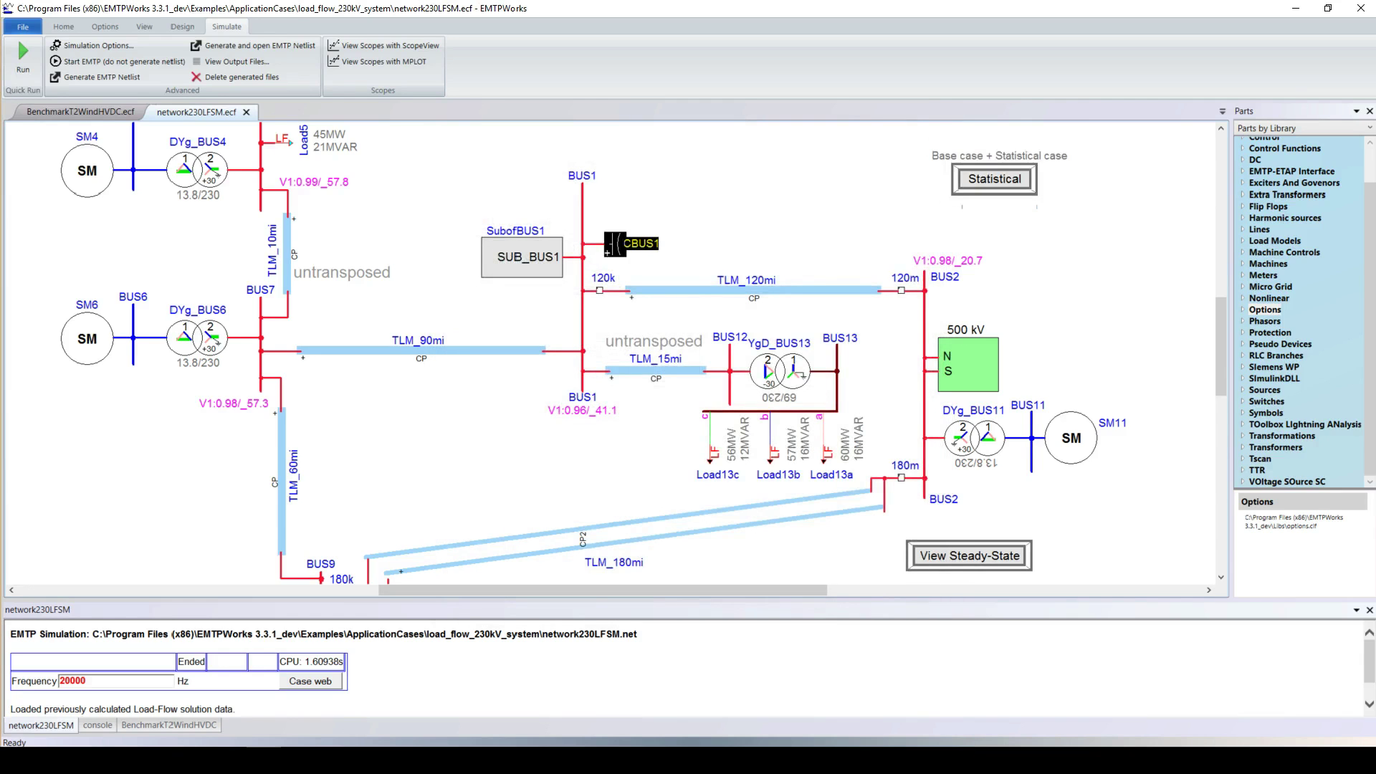
# Step: In CBUS1, give breaker SW1 a Gaussian random closing law on phases A, B and C
pyautogui.doubleClick(615, 244)
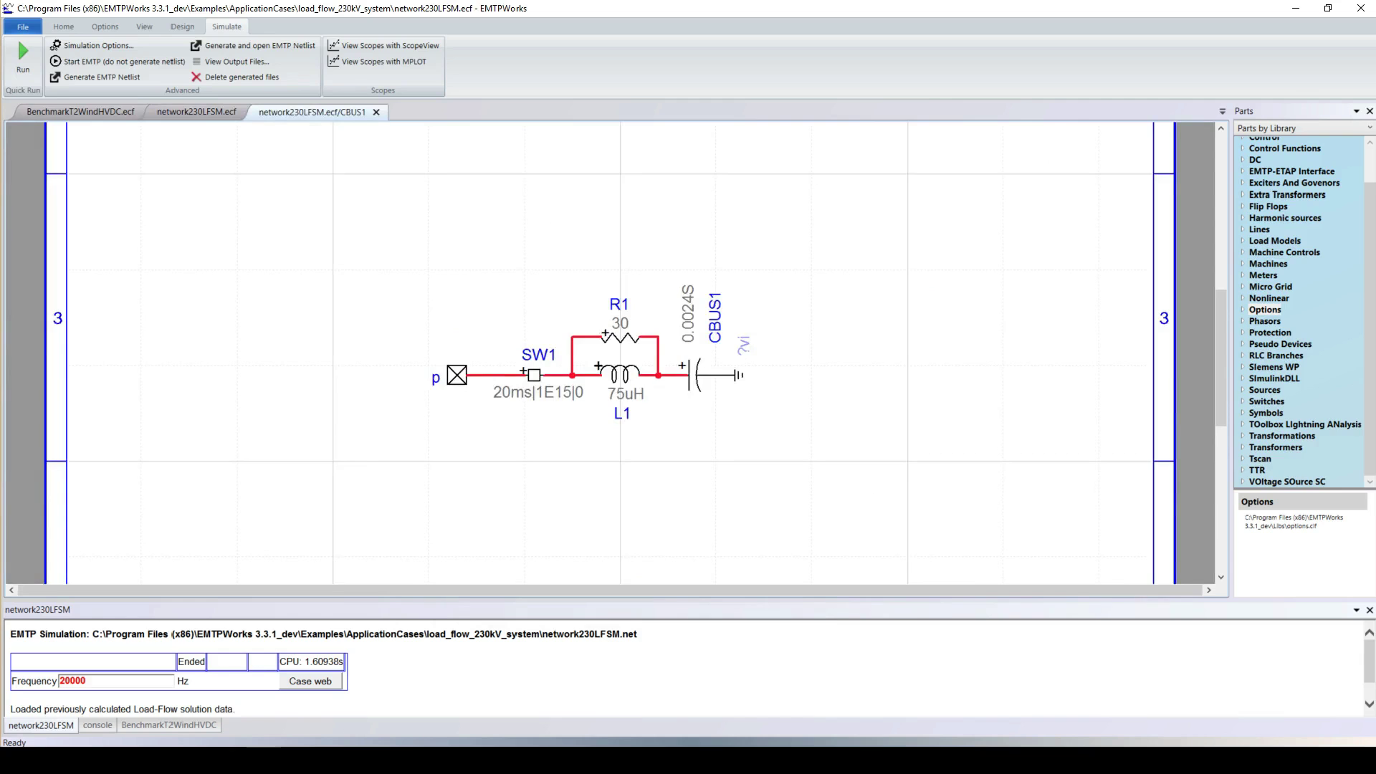
pyautogui.doubleClick(534, 375)
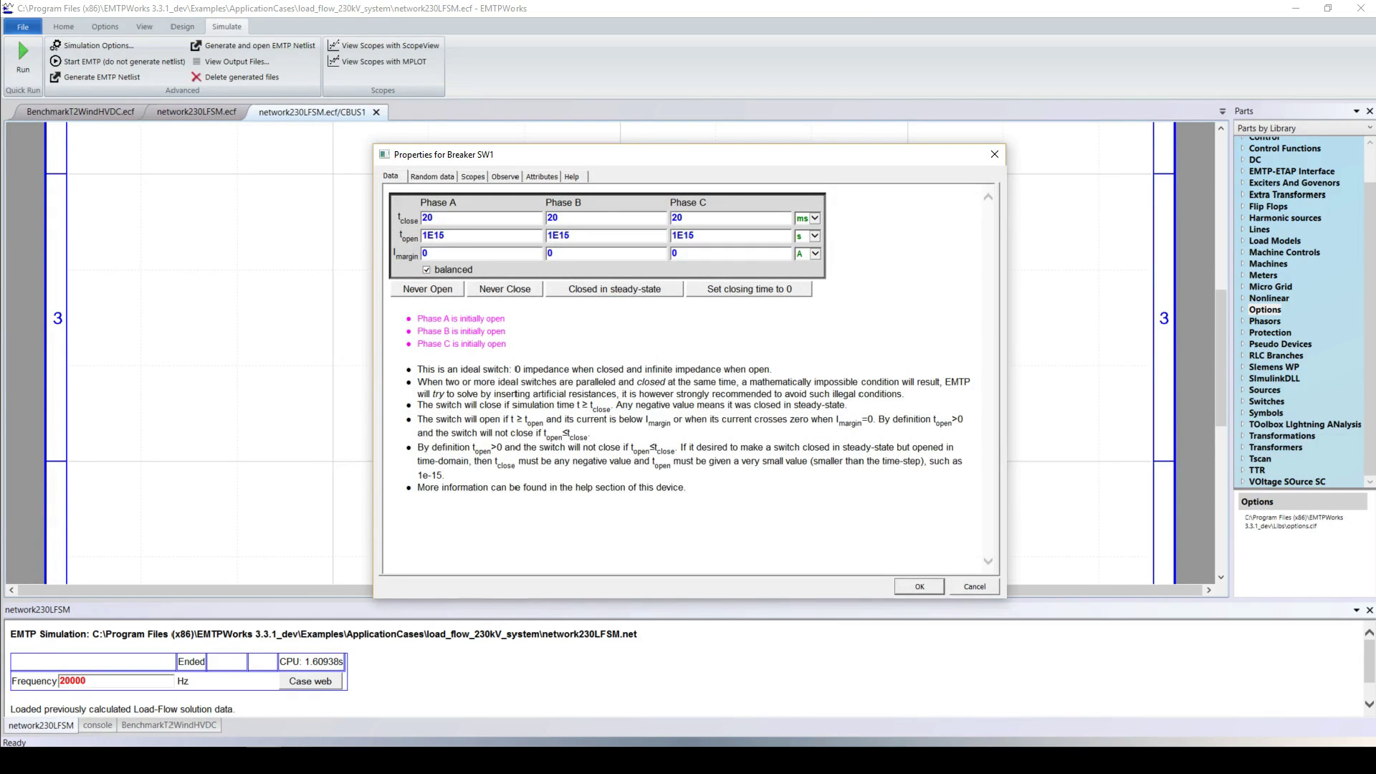
pyautogui.click(432, 176)
pyautogui.click(563, 228)
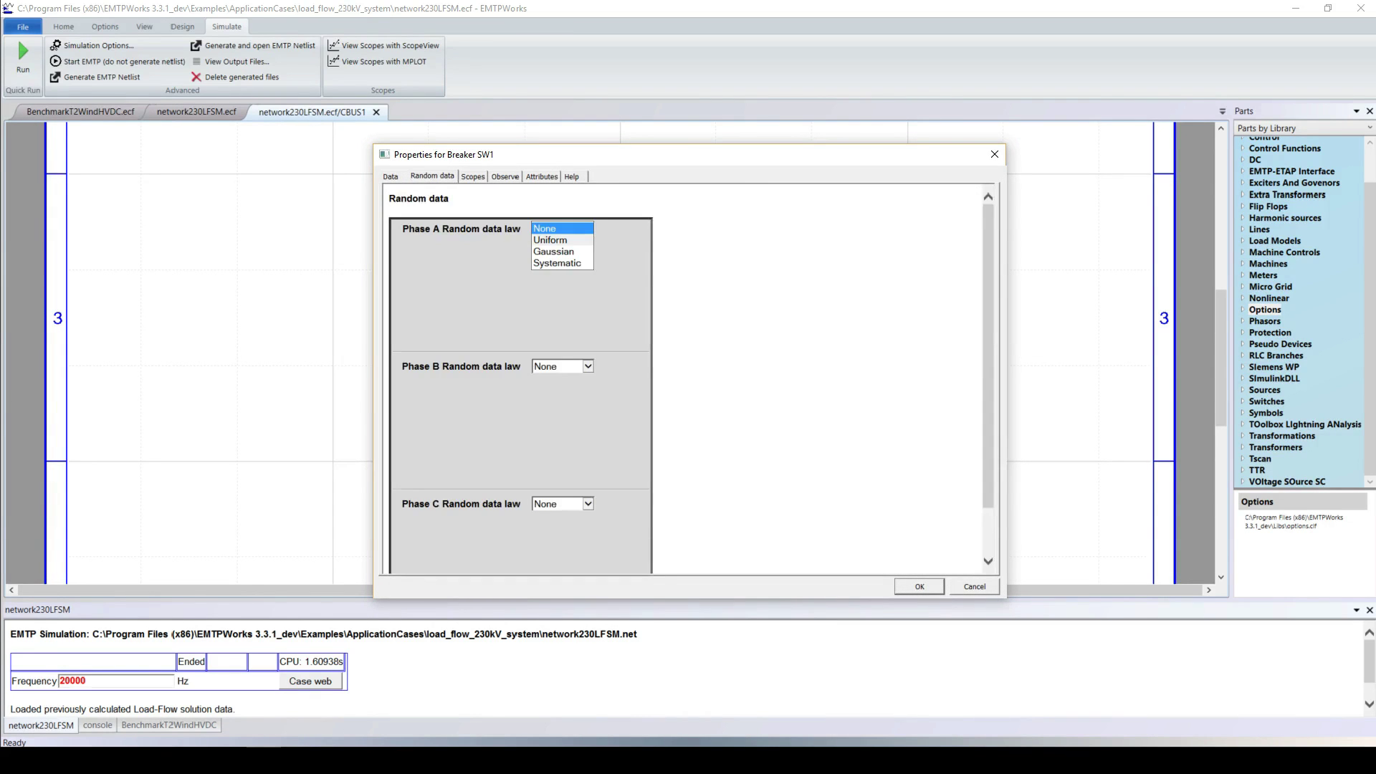
pyautogui.click(553, 252)
pyautogui.click(563, 366)
pyautogui.click(553, 389)
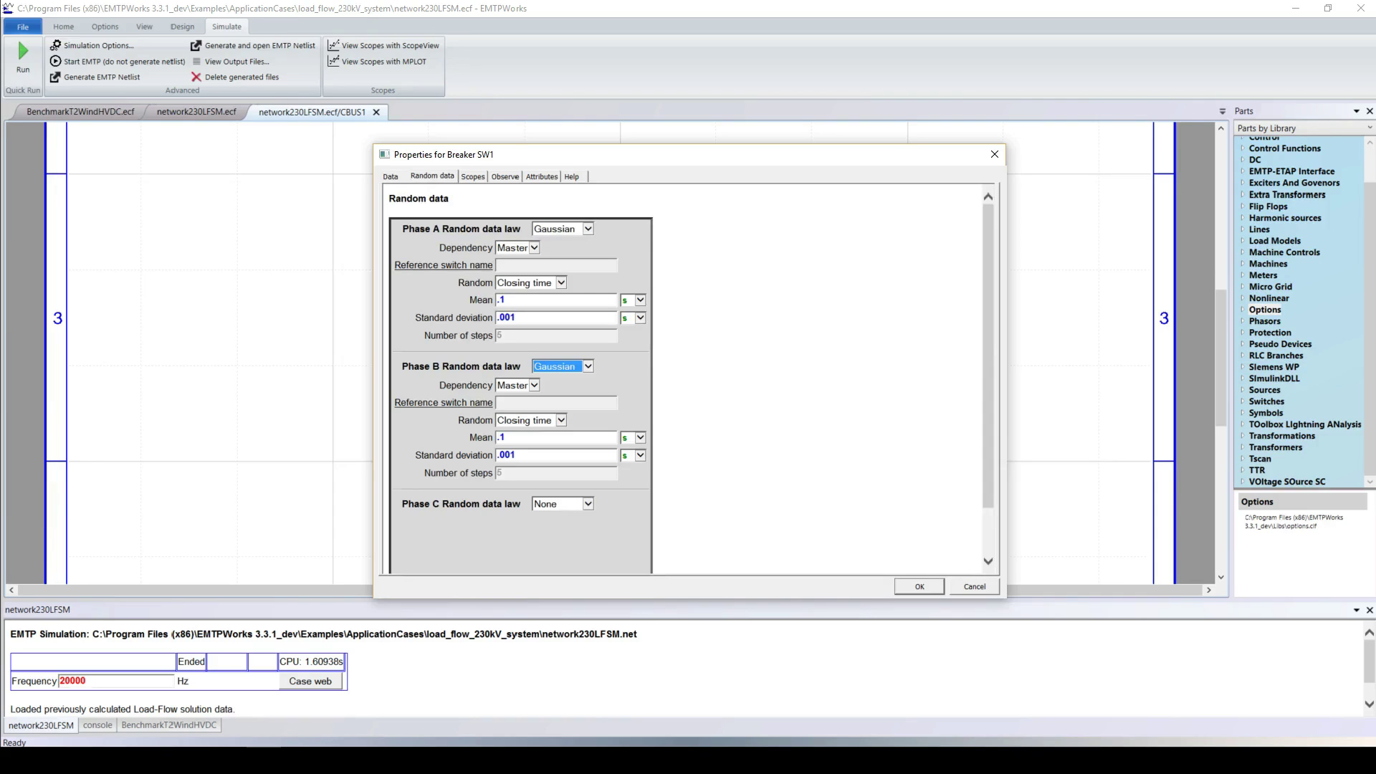
pyautogui.click(563, 504)
pyautogui.click(554, 527)
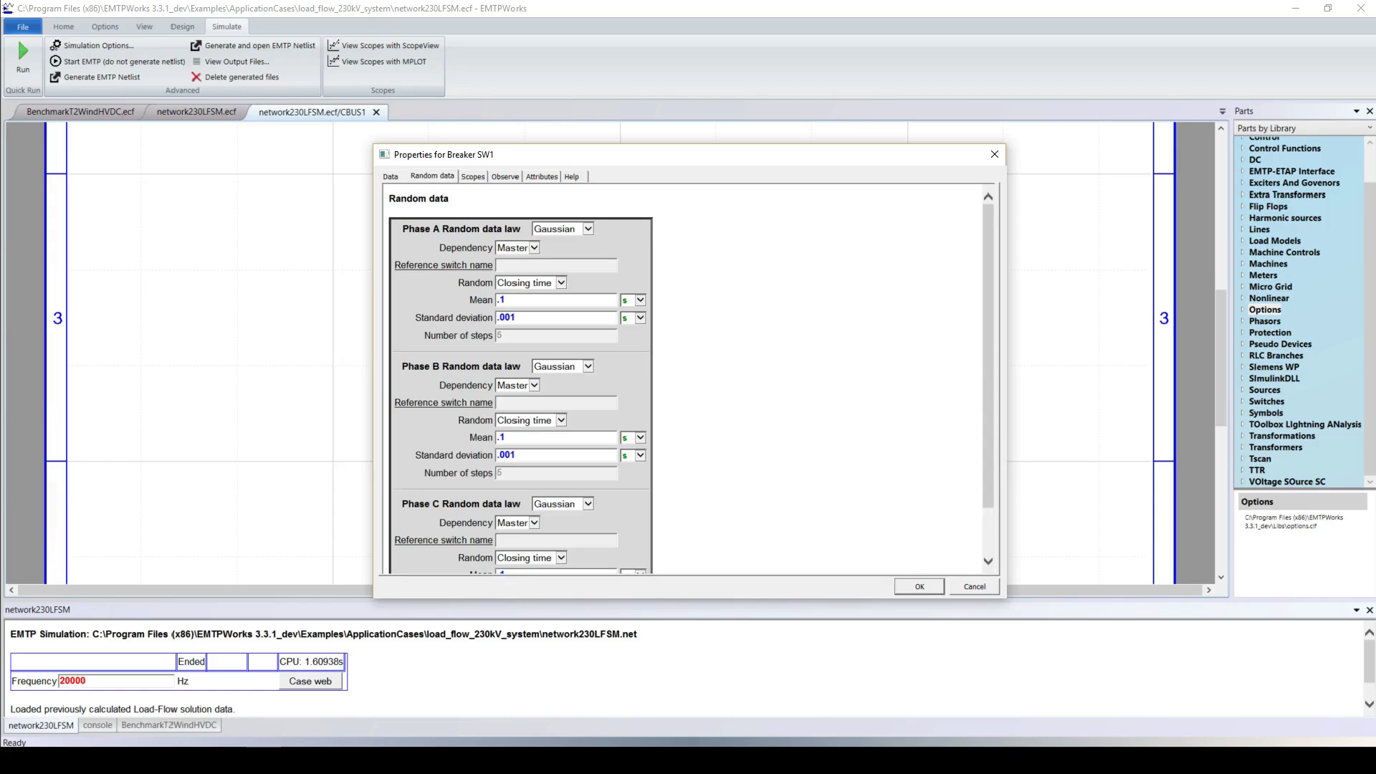
pyautogui.press('Return')
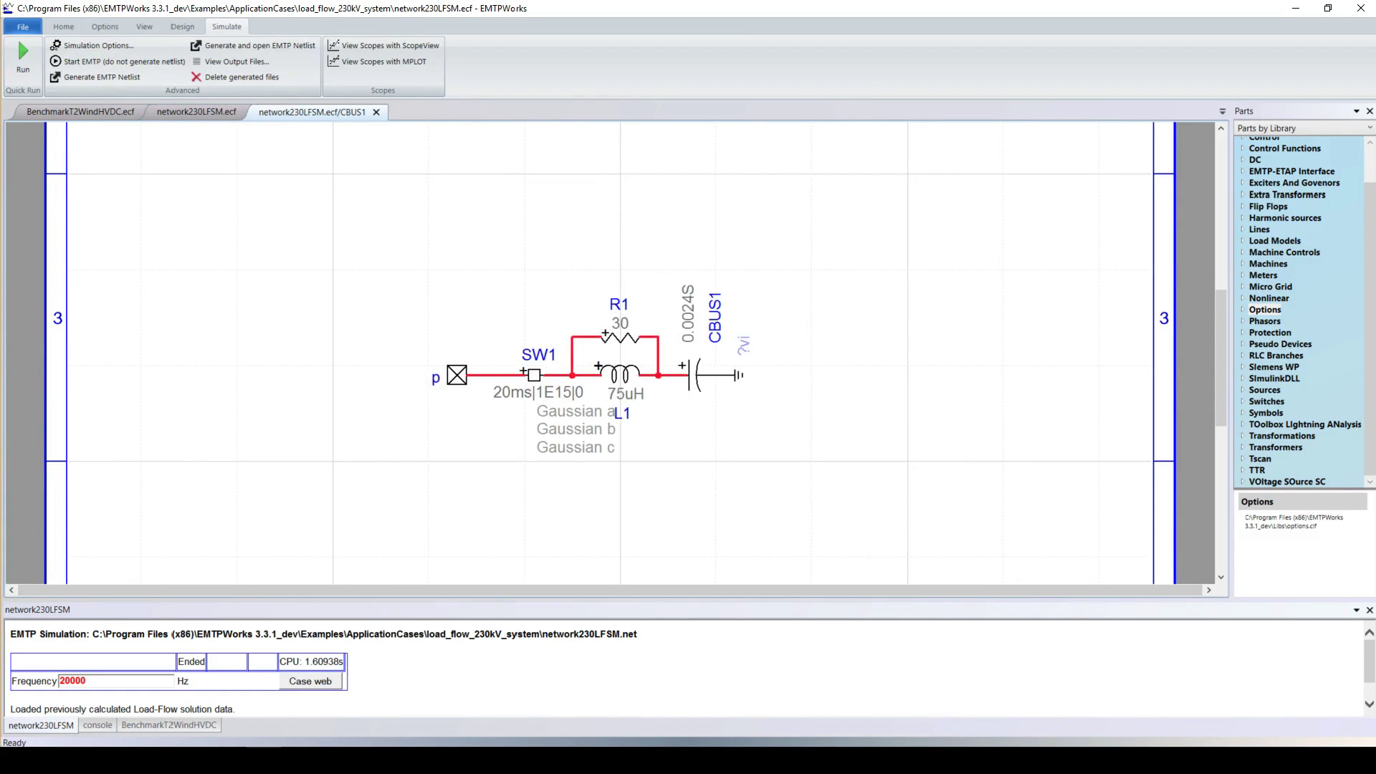
# Step: Run all 50 statistical simulations, then open MPLOT data selection from the network230LFSM schematic
pyautogui.click(23, 58)
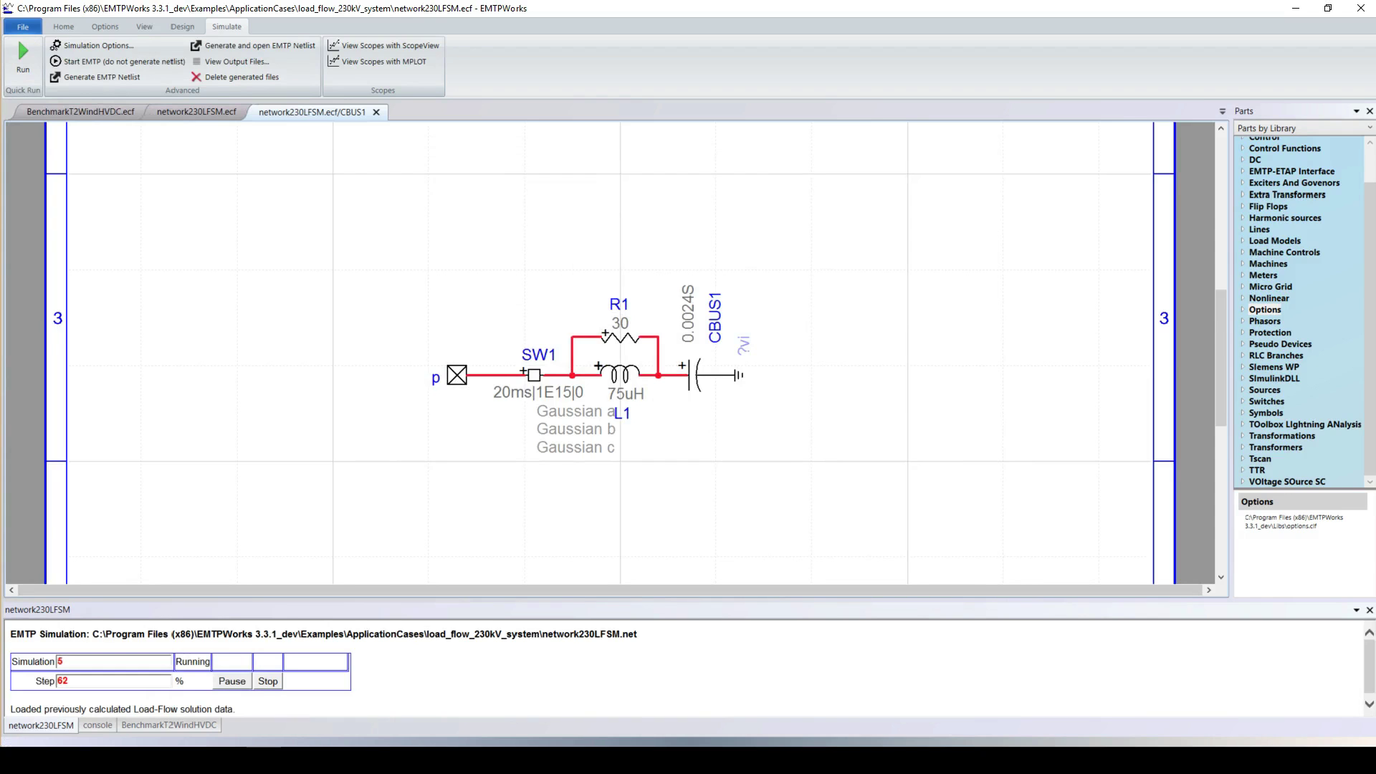
pyautogui.click(197, 111)
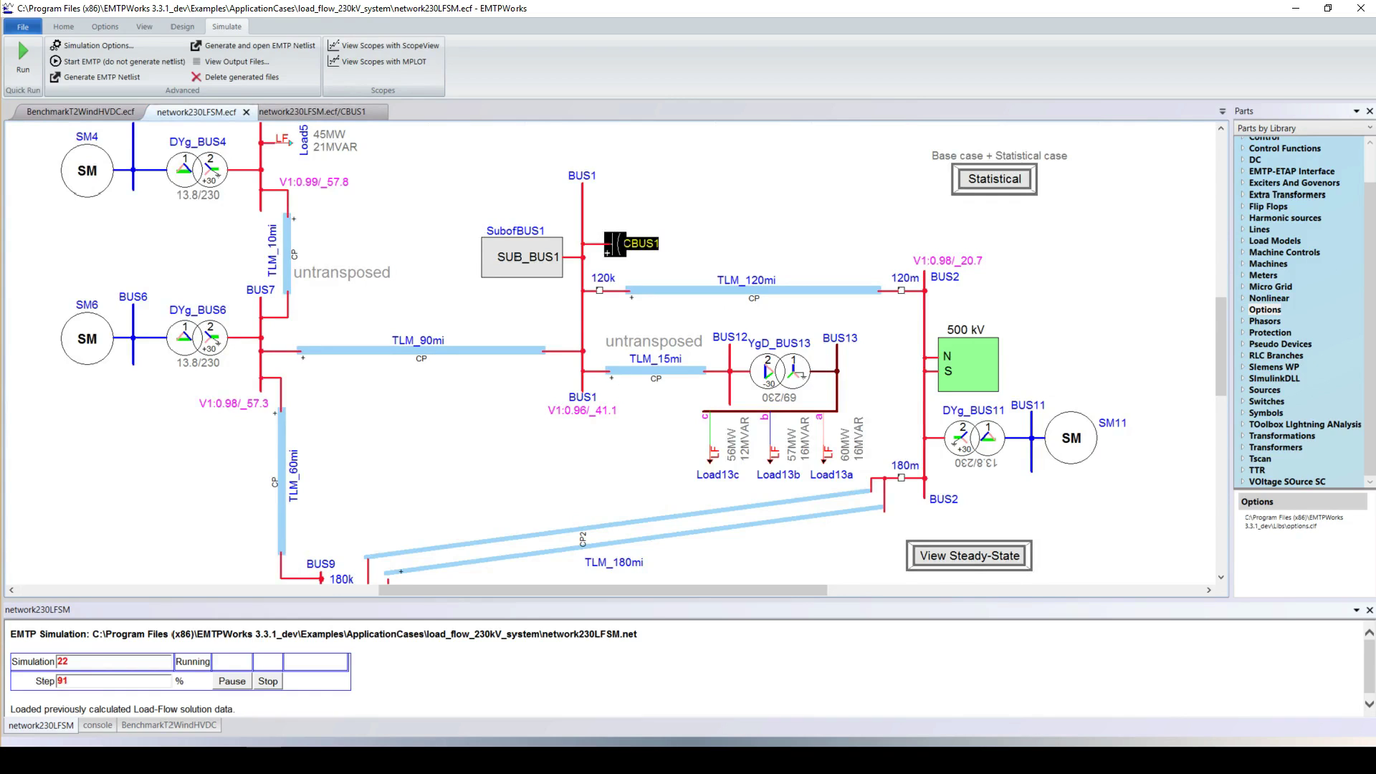
pyautogui.scroll(-2, 617, 351)
pyautogui.scroll(-1, 617, 351)
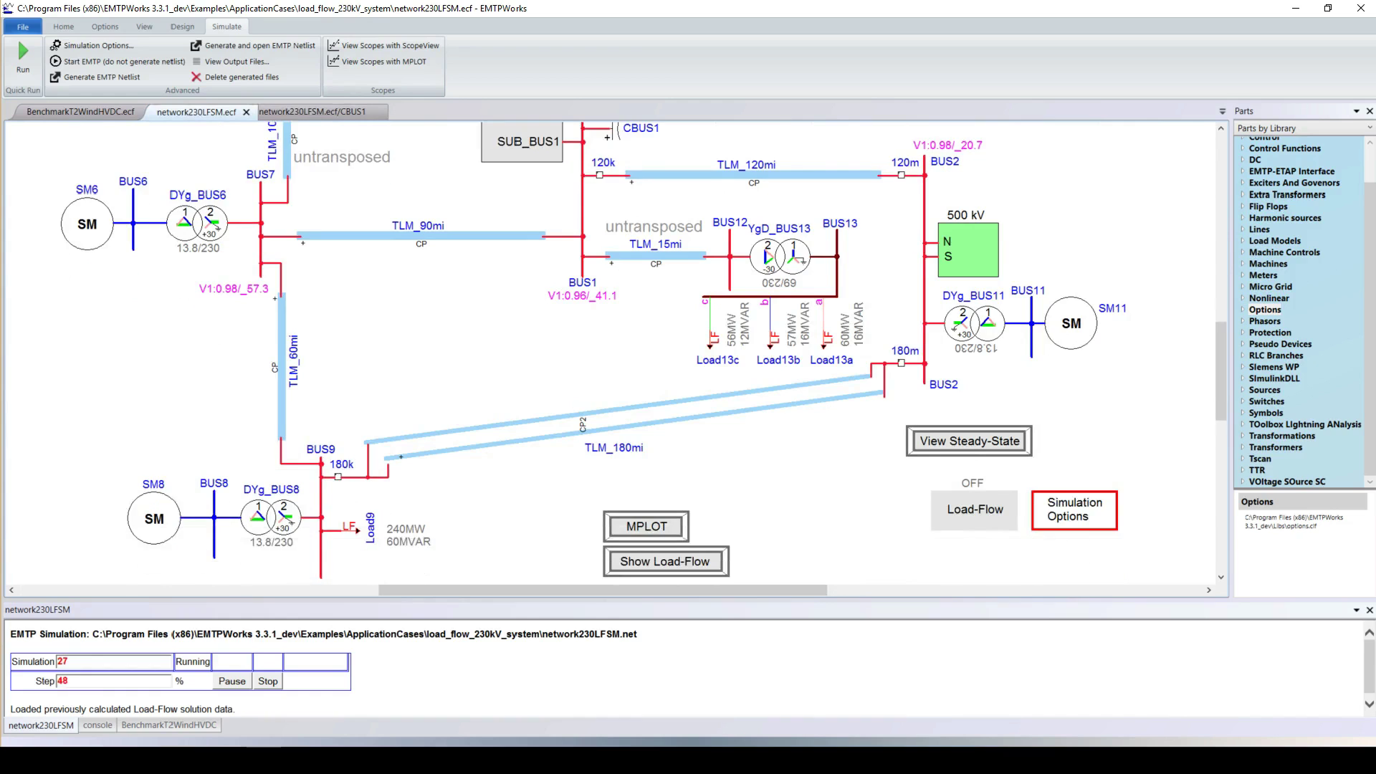
pyautogui.scroll(-1, 616, 351)
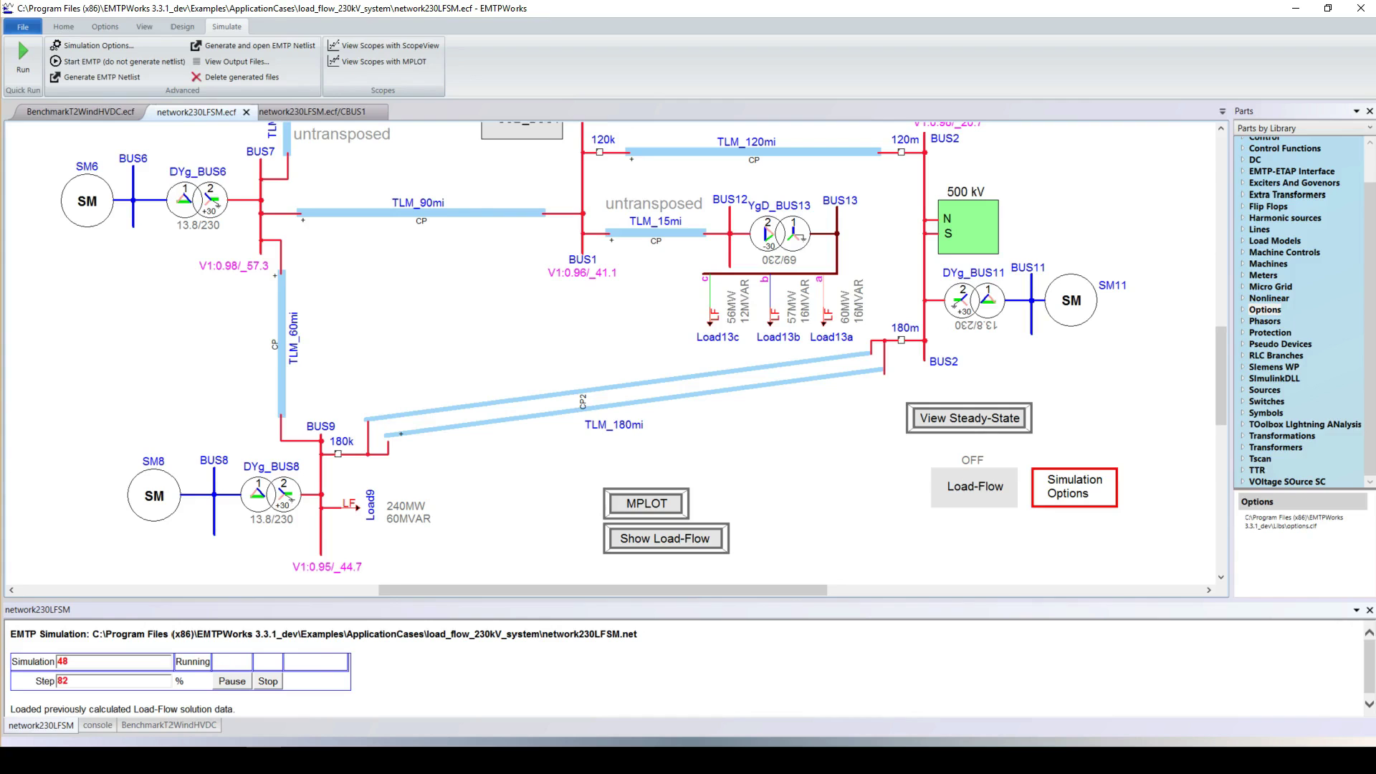
pyautogui.click(647, 503)
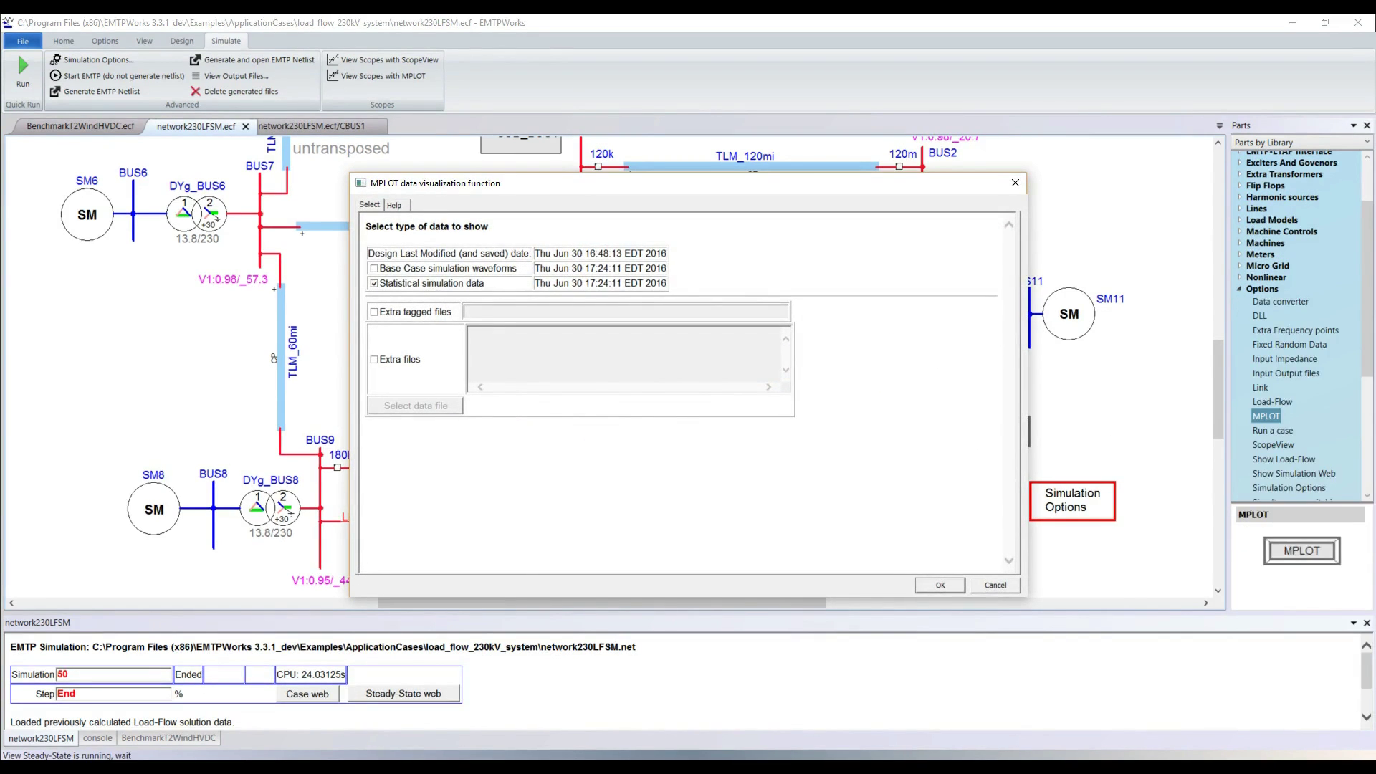
# Step: Load the statistical simulation data into MPLOT and centre its window
pyautogui.press('Return')
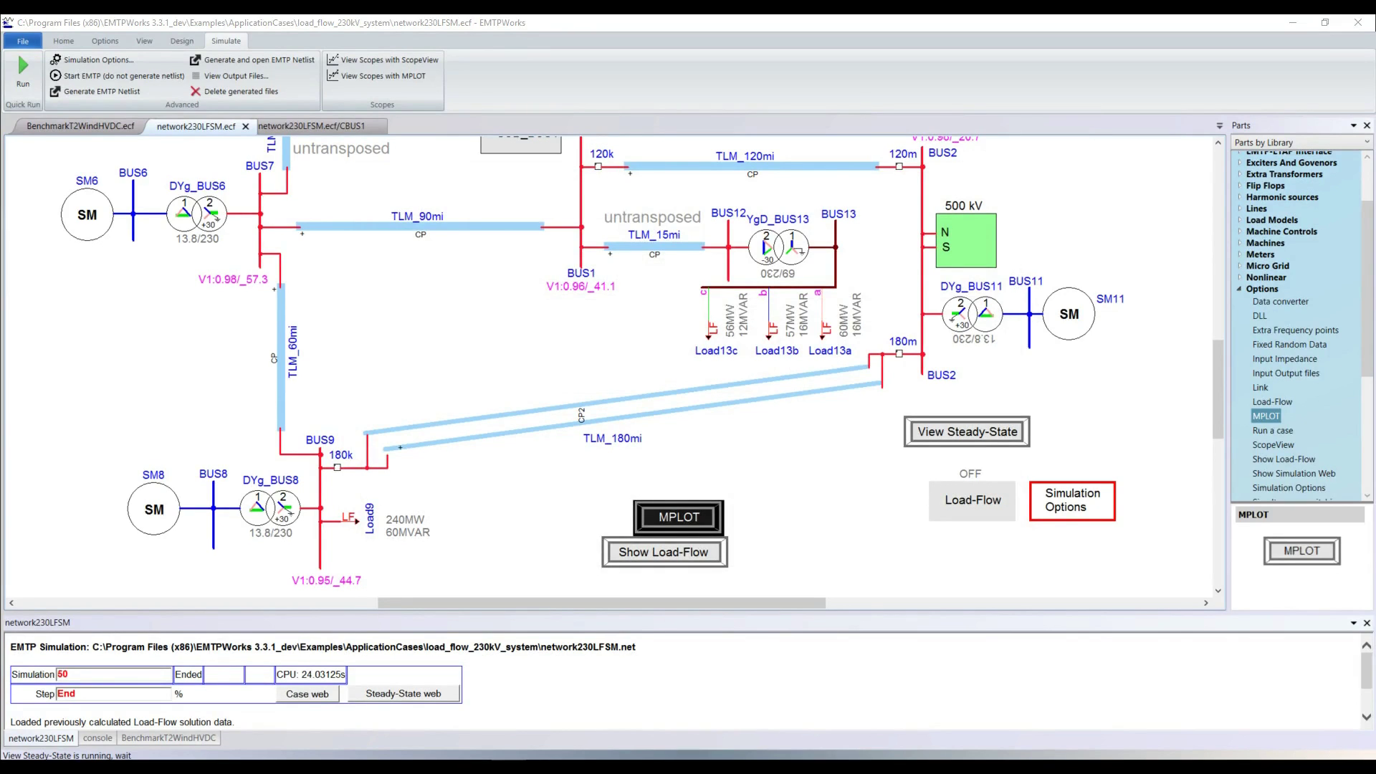
pyautogui.moveTo(344, 294); pyautogui.dragTo(574, 185)
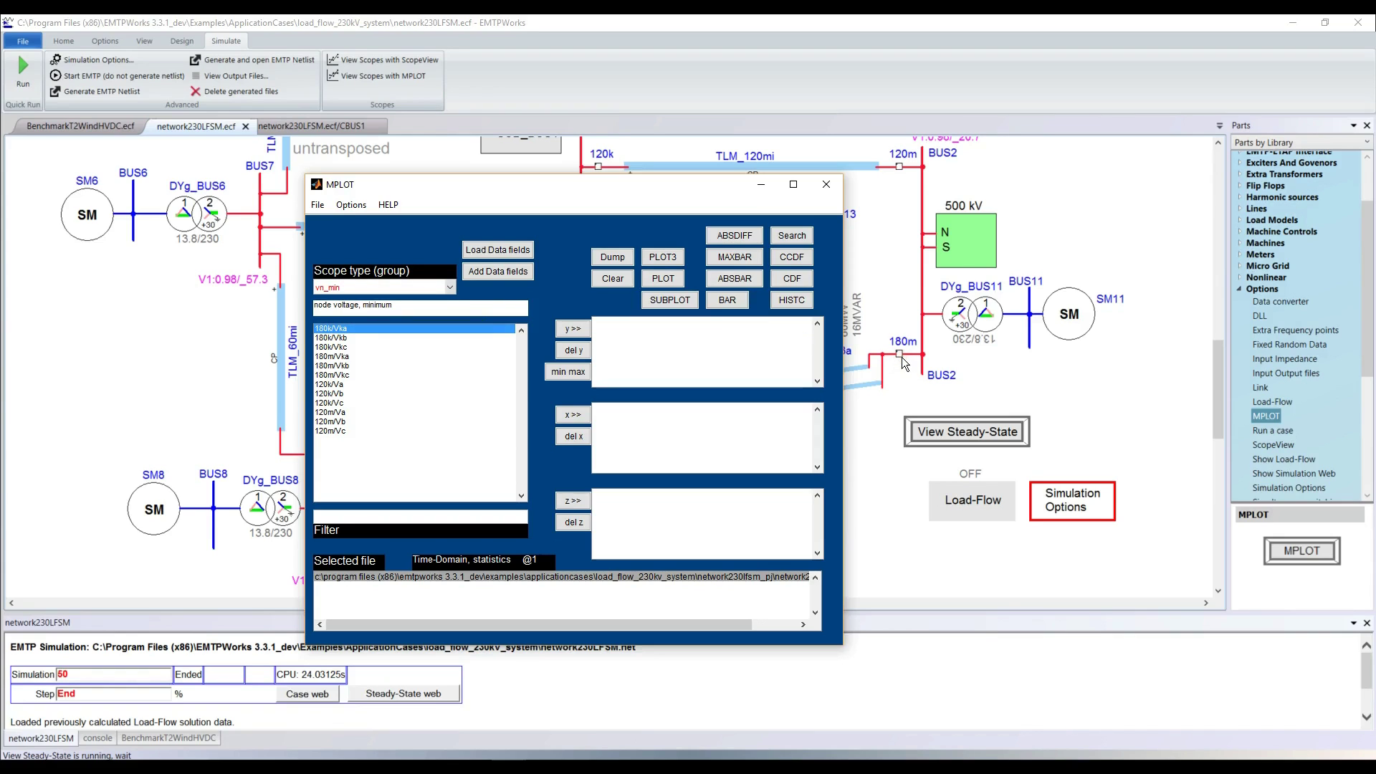
pyautogui.click(1088, 350)
pyautogui.click(899, 306)
# Step: Plot vb_max minima and maxima for CBUS1a, CBUS1b and CBUS1c as an ABSBAR chart
pyautogui.click(450, 288)
pyautogui.click(344, 339)
pyautogui.click(568, 372)
pyautogui.click(331, 337)
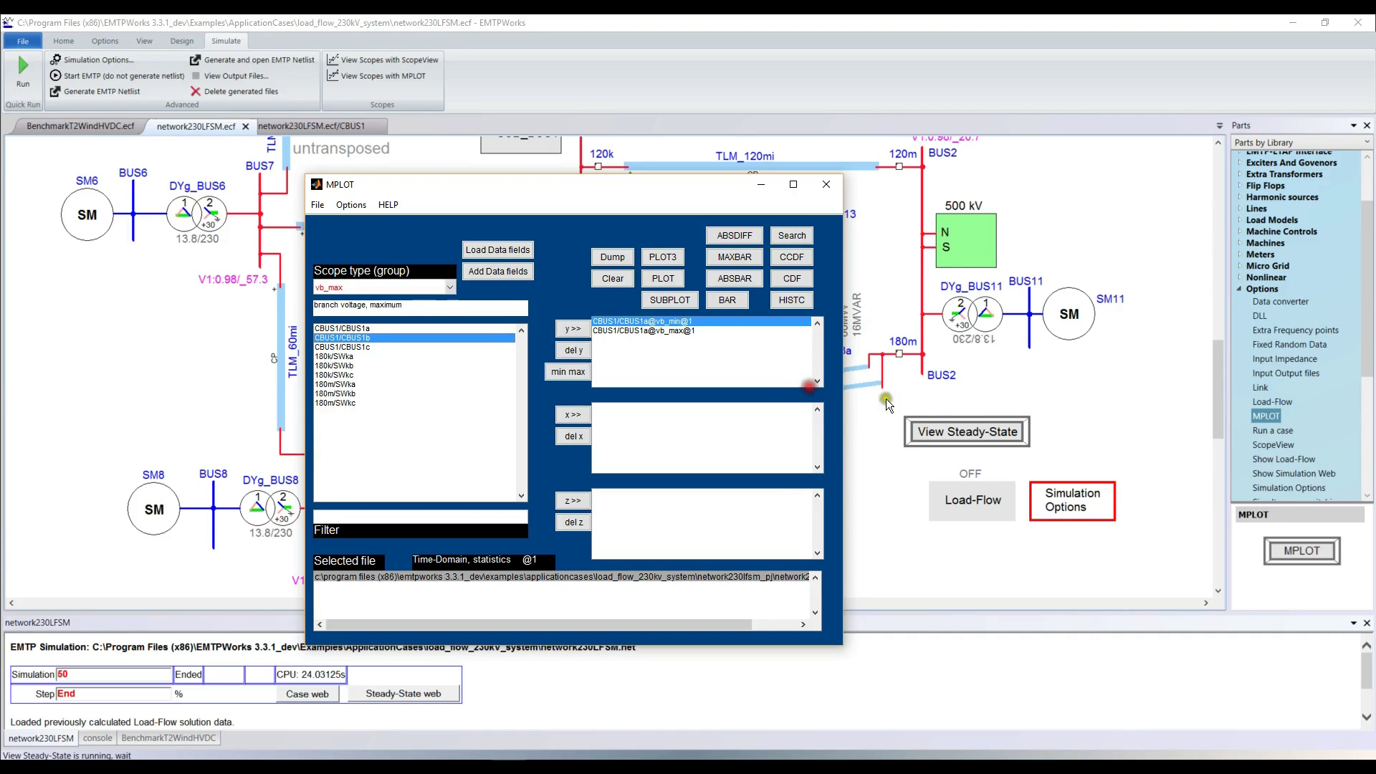
pyautogui.click(560, 372)
pyautogui.click(360, 347)
pyautogui.press('Tab')
pyautogui.press('space')
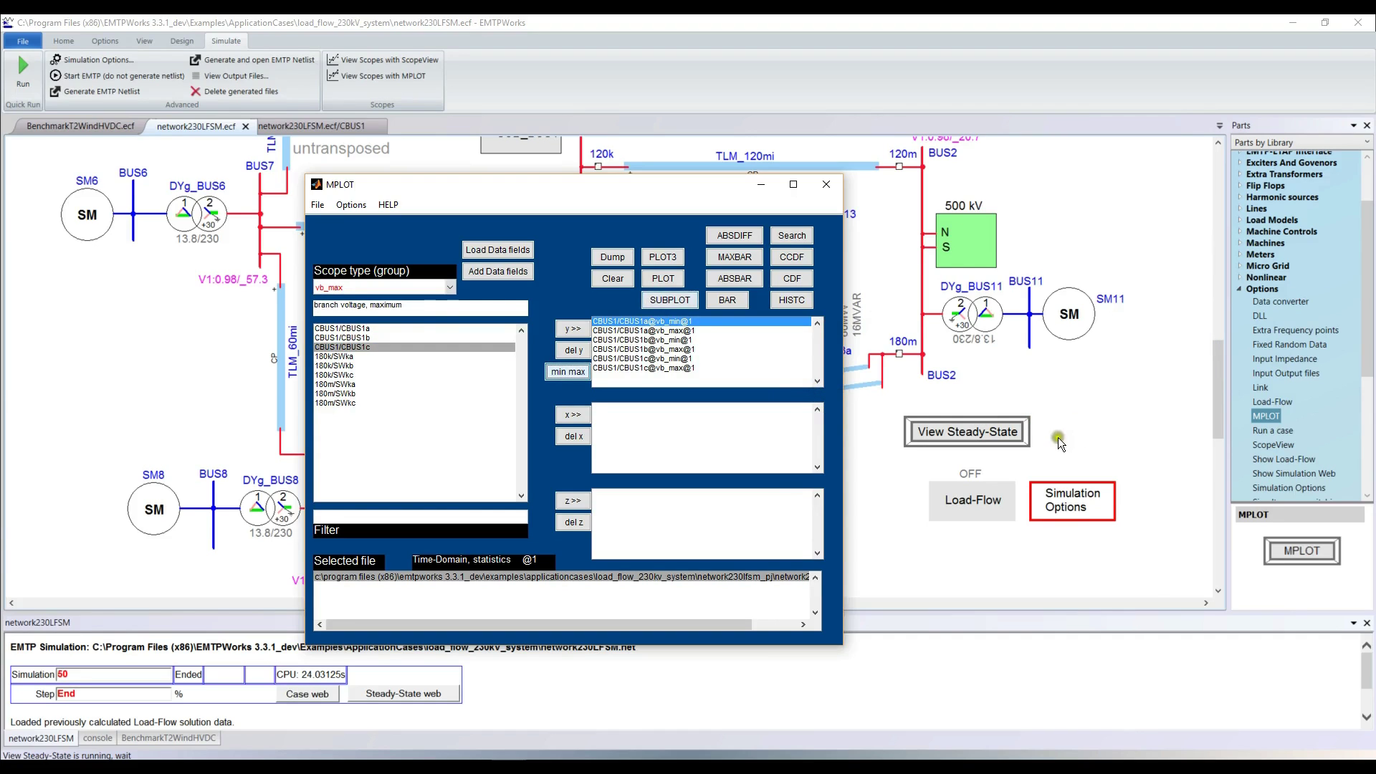
pyautogui.click(735, 279)
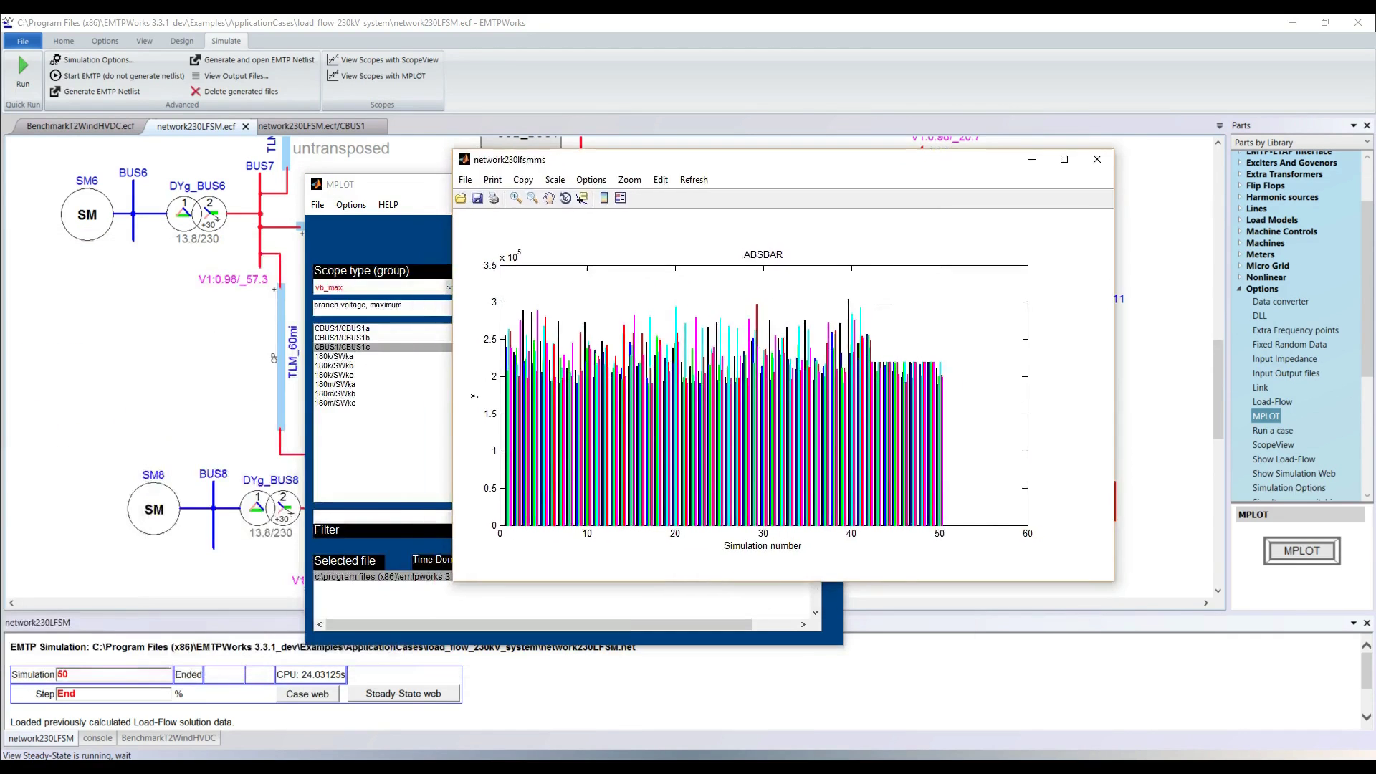
# Step: Zoom the ABSBAR chart onto the highest bar near simulation 39.6, then close the plot and MPLOT
pyautogui.click(463, 204)
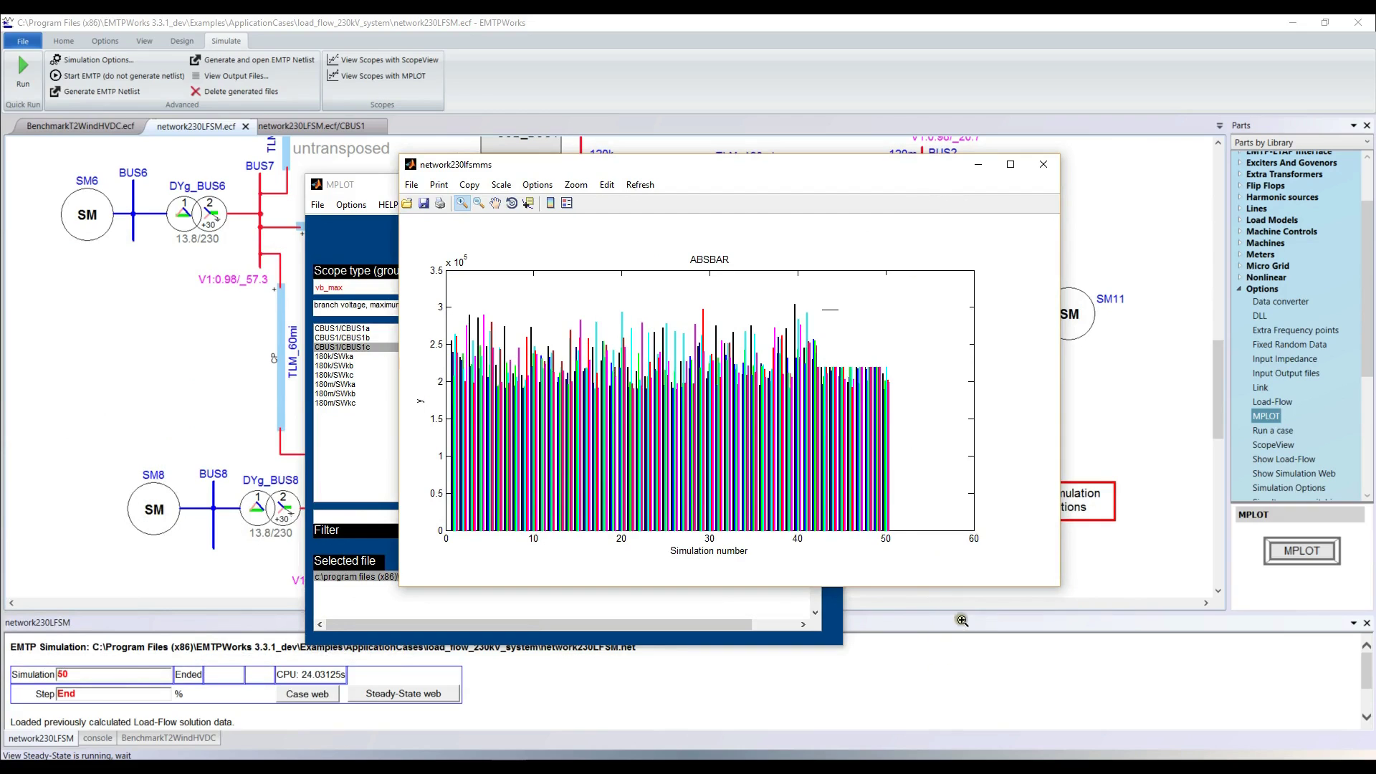
pyautogui.moveTo(451, 294)
pyautogui.mouseDown()
pyautogui.moveTo(804, 373)
pyautogui.moveTo(882, 376)
pyautogui.mouseUp()
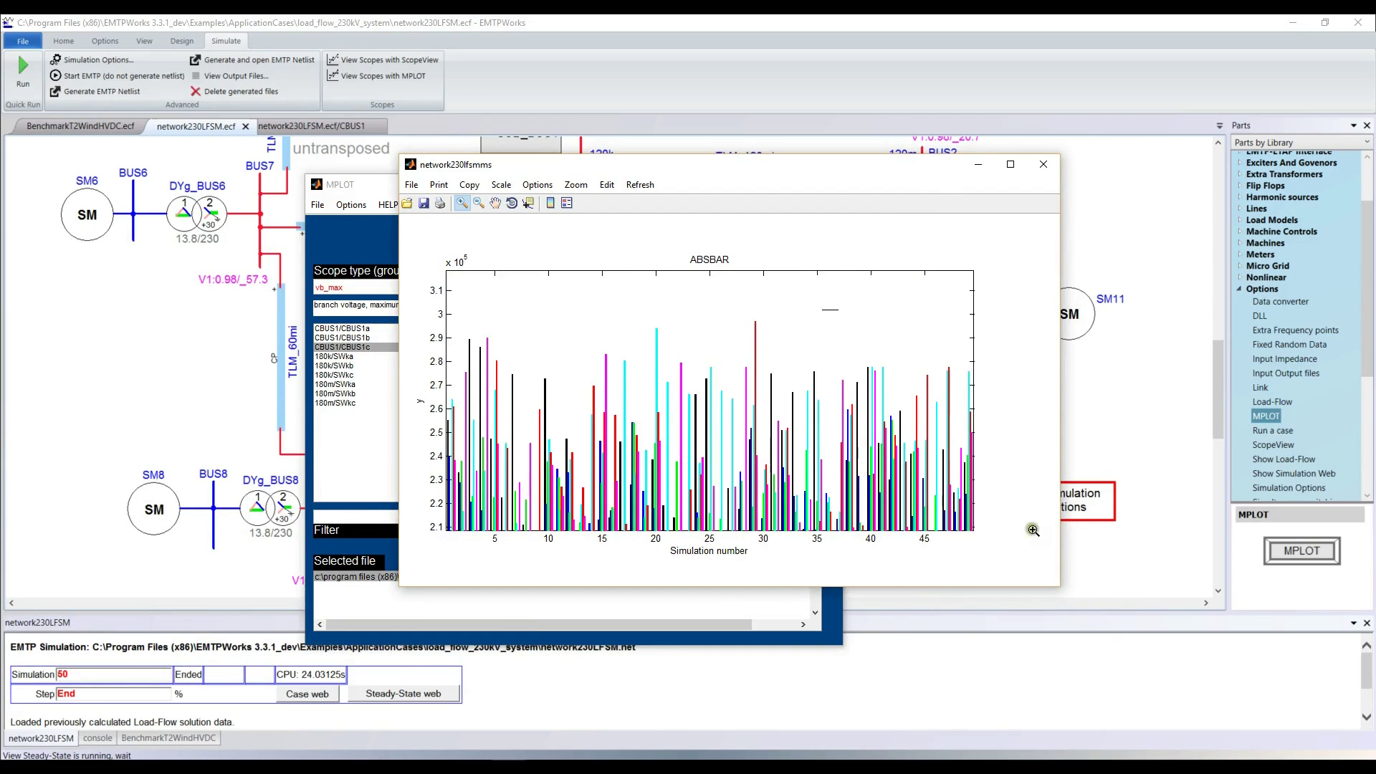
pyautogui.moveTo(507, 284); pyautogui.dragTo(875, 426)
pyautogui.moveTo(478, 299); pyautogui.dragTo(931, 419)
pyautogui.moveTo(830, 405); pyautogui.dragTo(946, 357)
pyautogui.moveTo(734, 330); pyautogui.dragTo(917, 271)
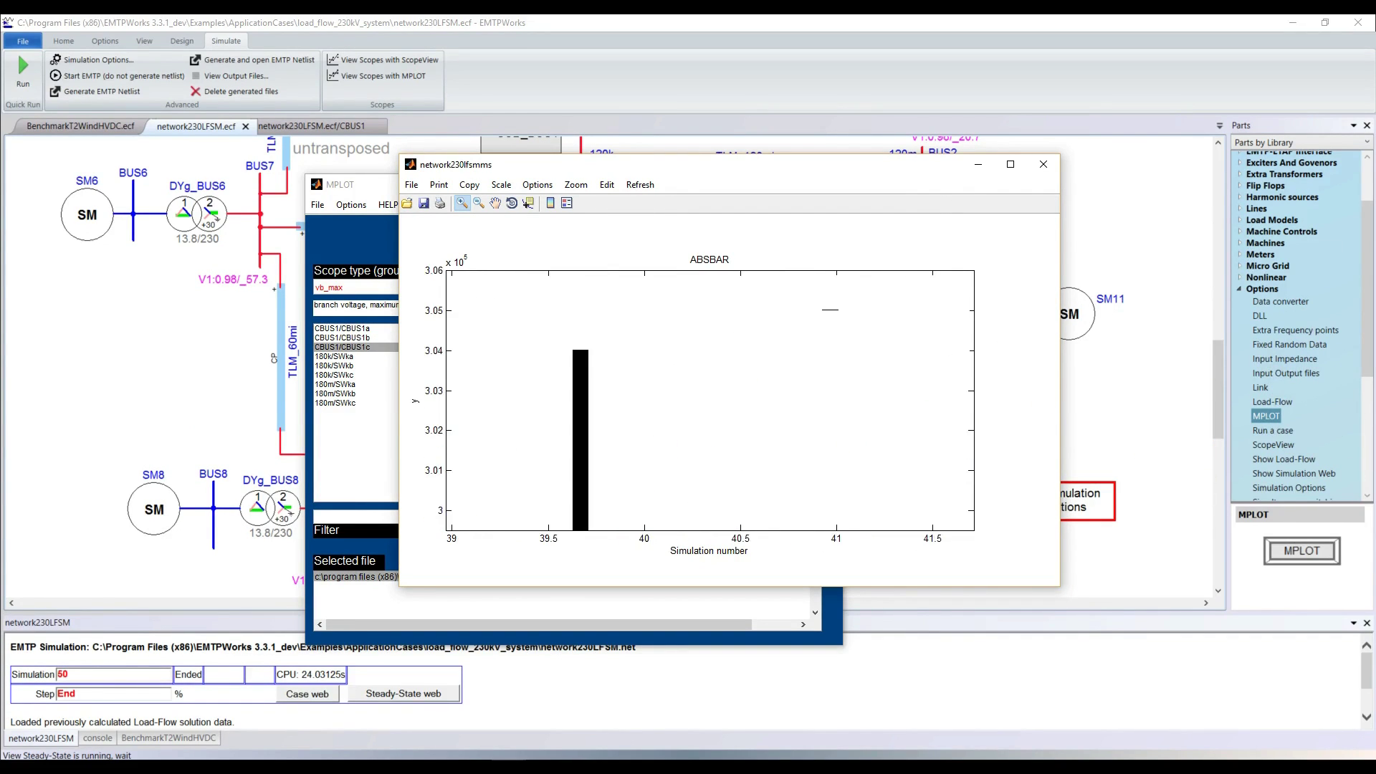
pyautogui.moveTo(490, 311); pyautogui.dragTo(676, 399)
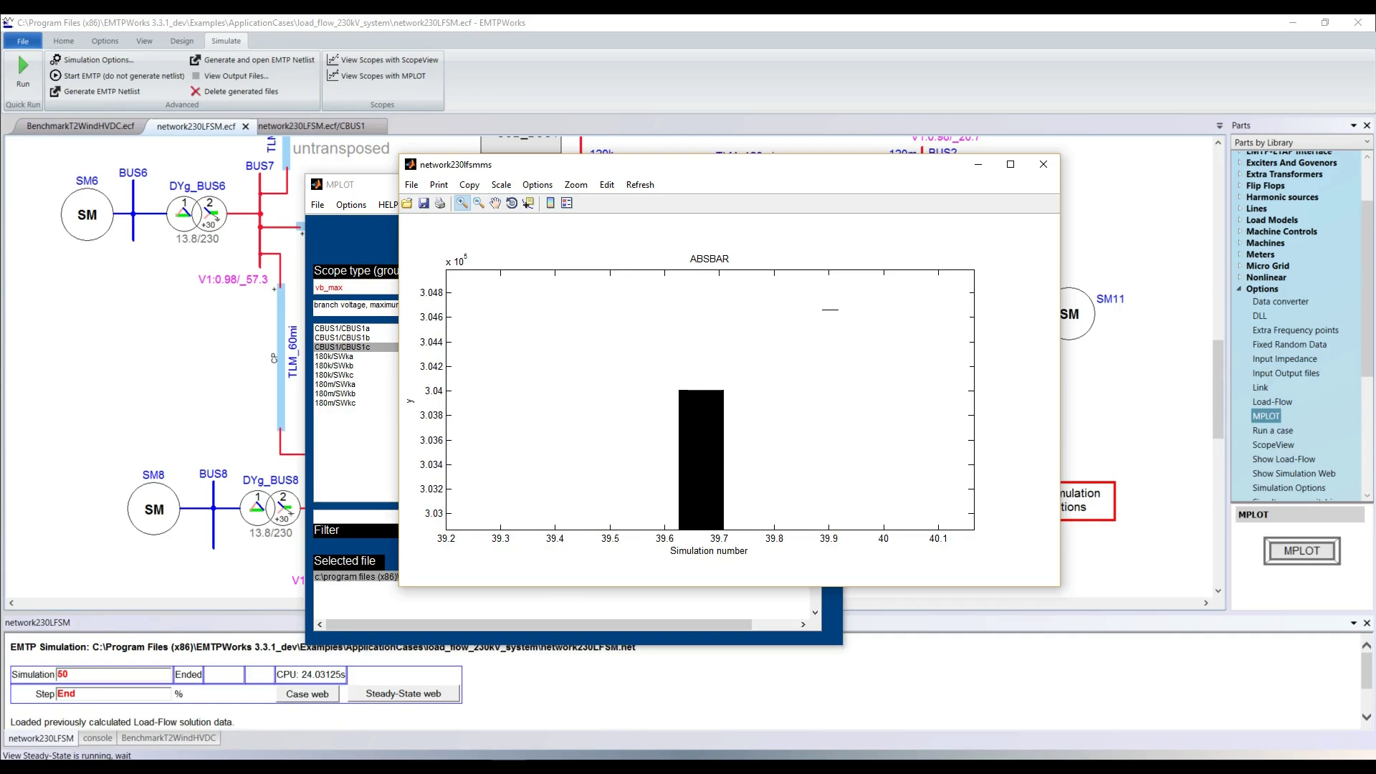
pyautogui.click(1041, 165)
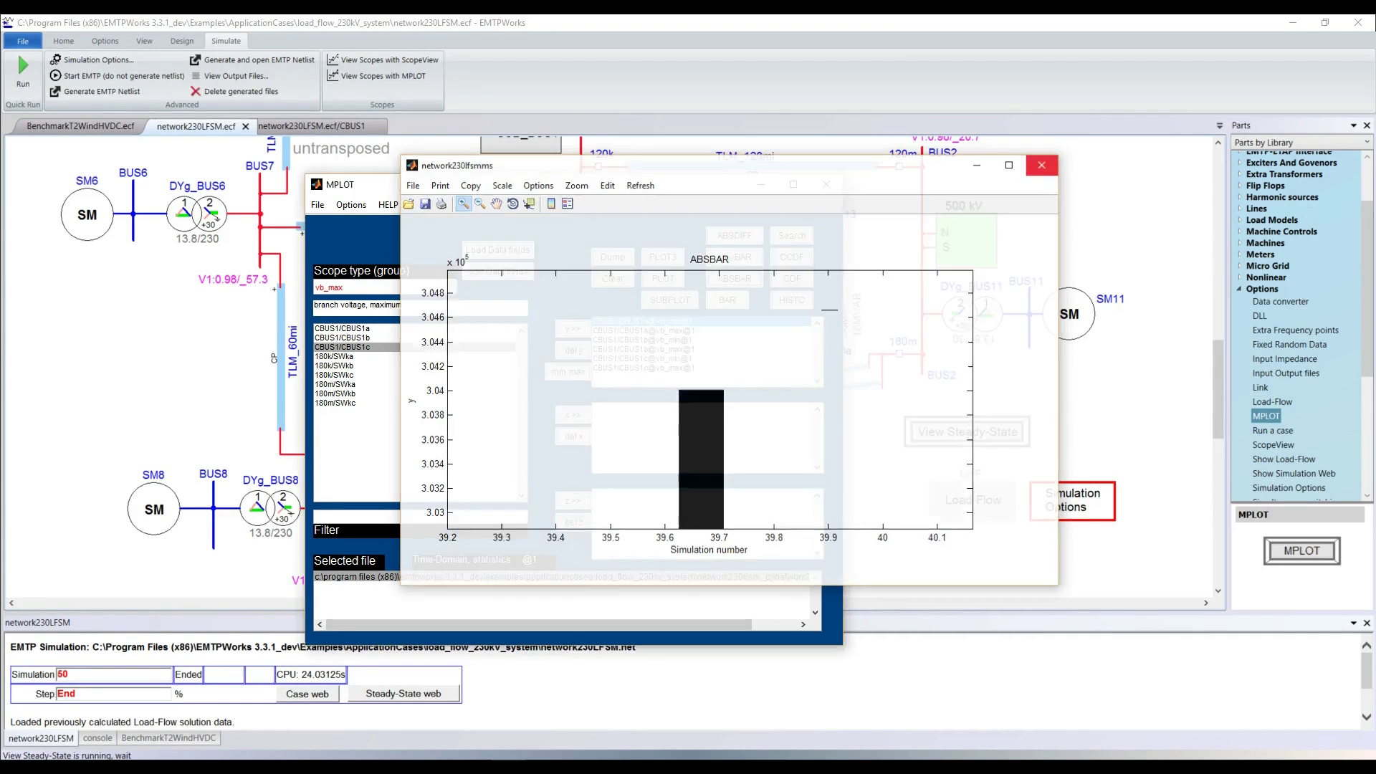
pyautogui.click(827, 184)
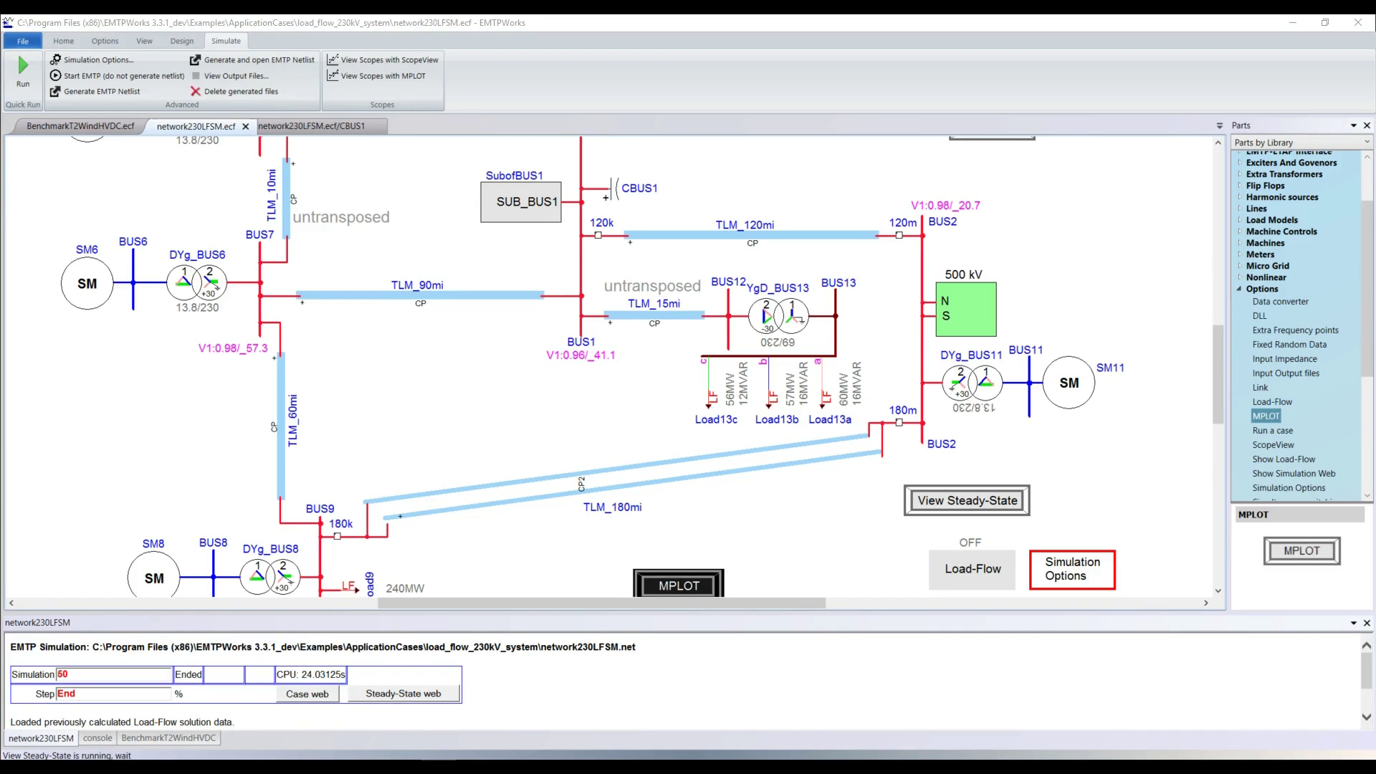
# Step: Maximize EMTP-RVpresentation.pptx and present slide 6, 'EMTP-RV Main Applications'
pyautogui.moveTo(0, 184); pyautogui.dragTo(714, 187)
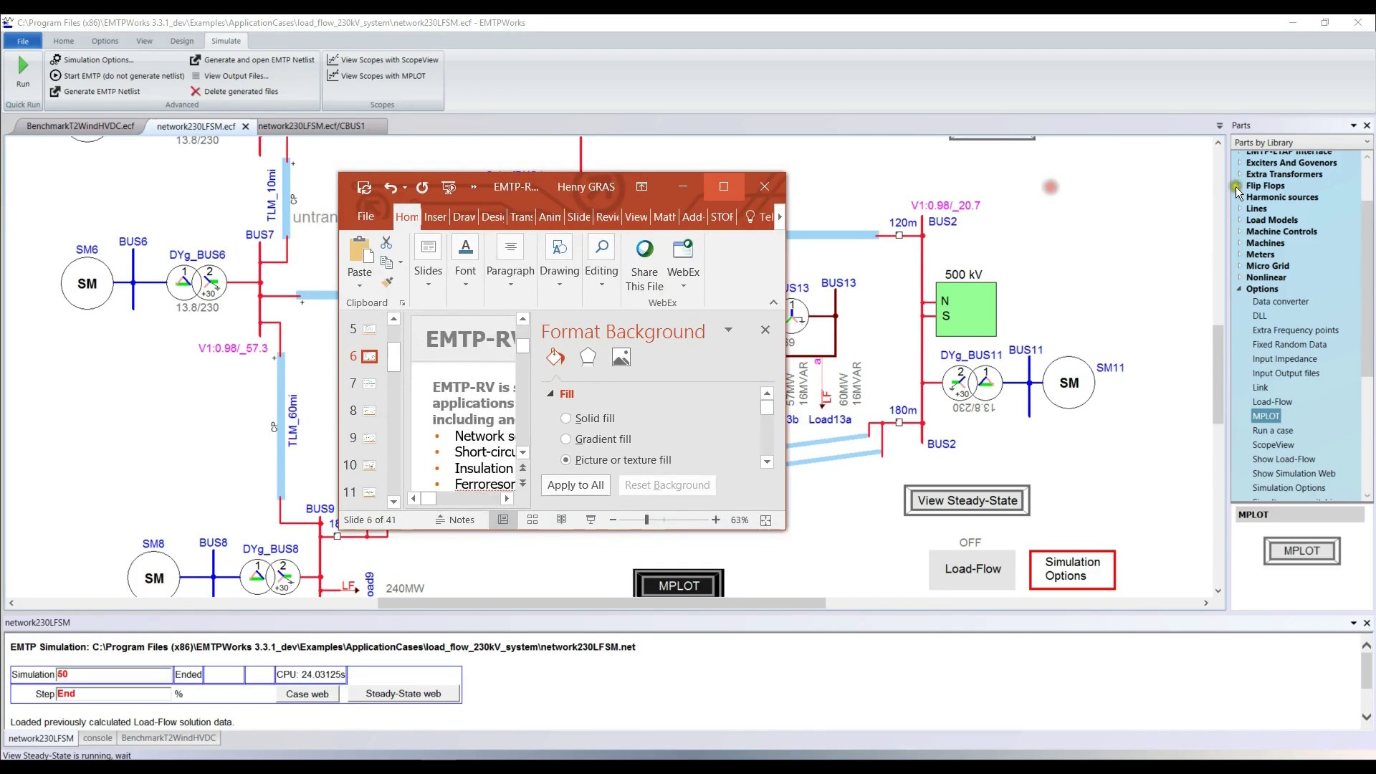
pyautogui.click(725, 187)
pyautogui.click(1162, 750)
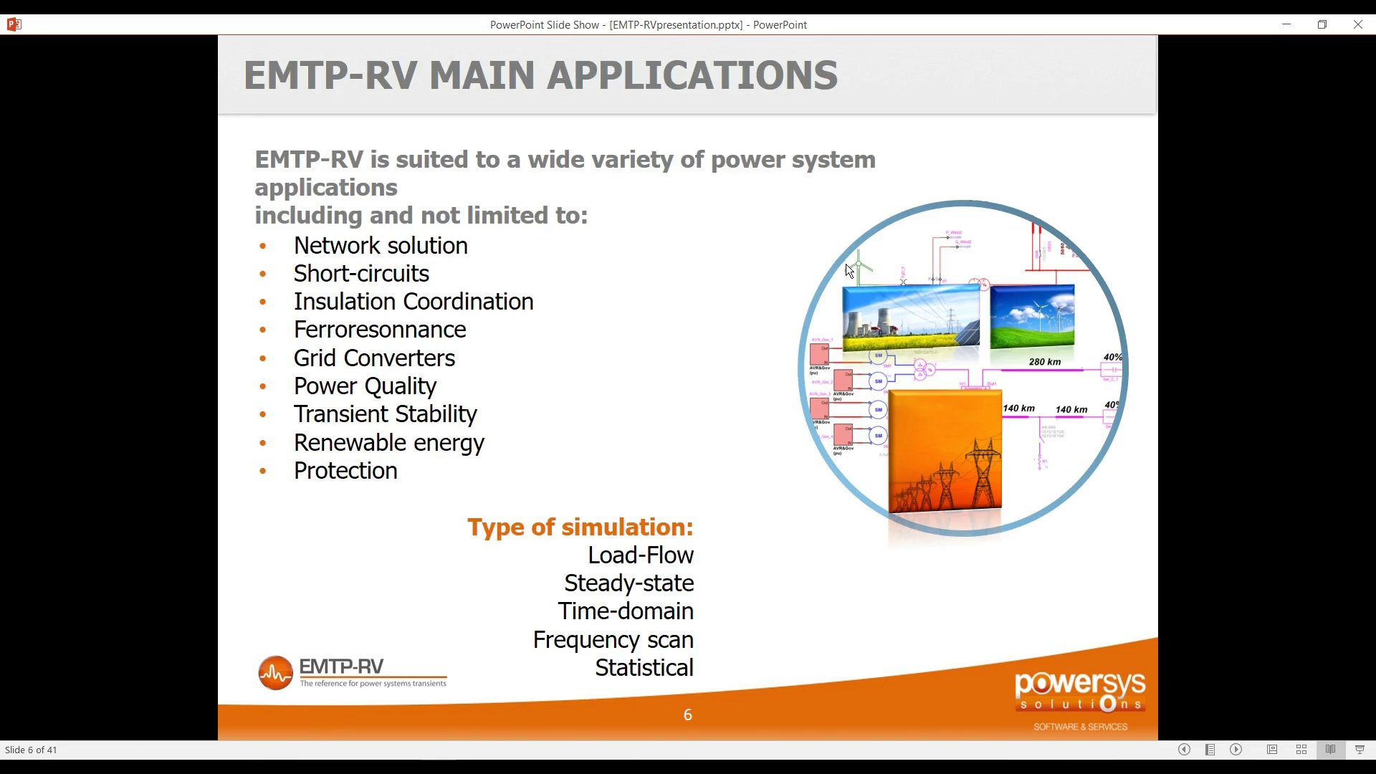
# Step: Advance the slide show to slide 7 of 41, 'Power Systems Software'
pyautogui.click(828, 208)
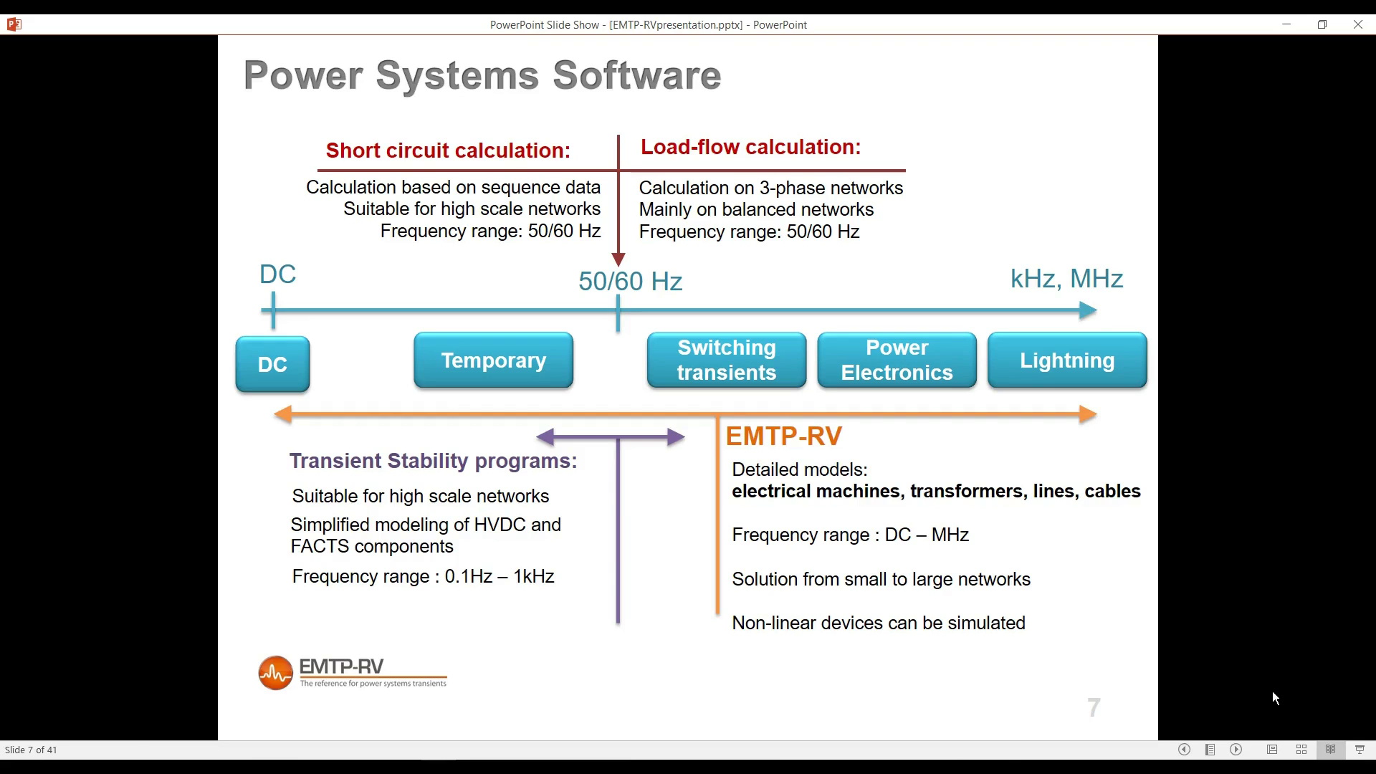
# Step: Advance the slide show to slide 8 of 41, 'EMTP-RV benefits'
pyautogui.click(1082, 627)
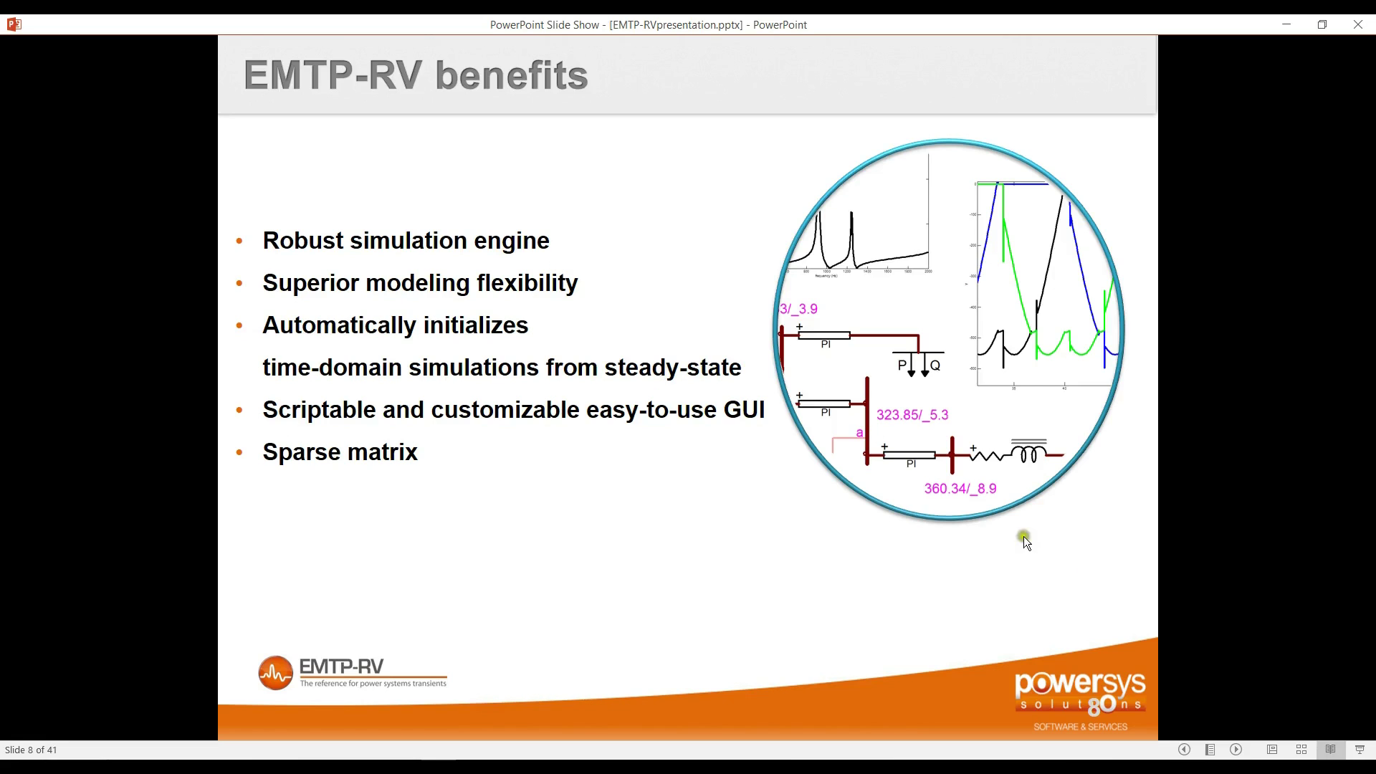
# Step: Step the slide show through the line data diagram slide to slide 10, the EMTP-RV benefits flowchart
pyautogui.click(1096, 621)
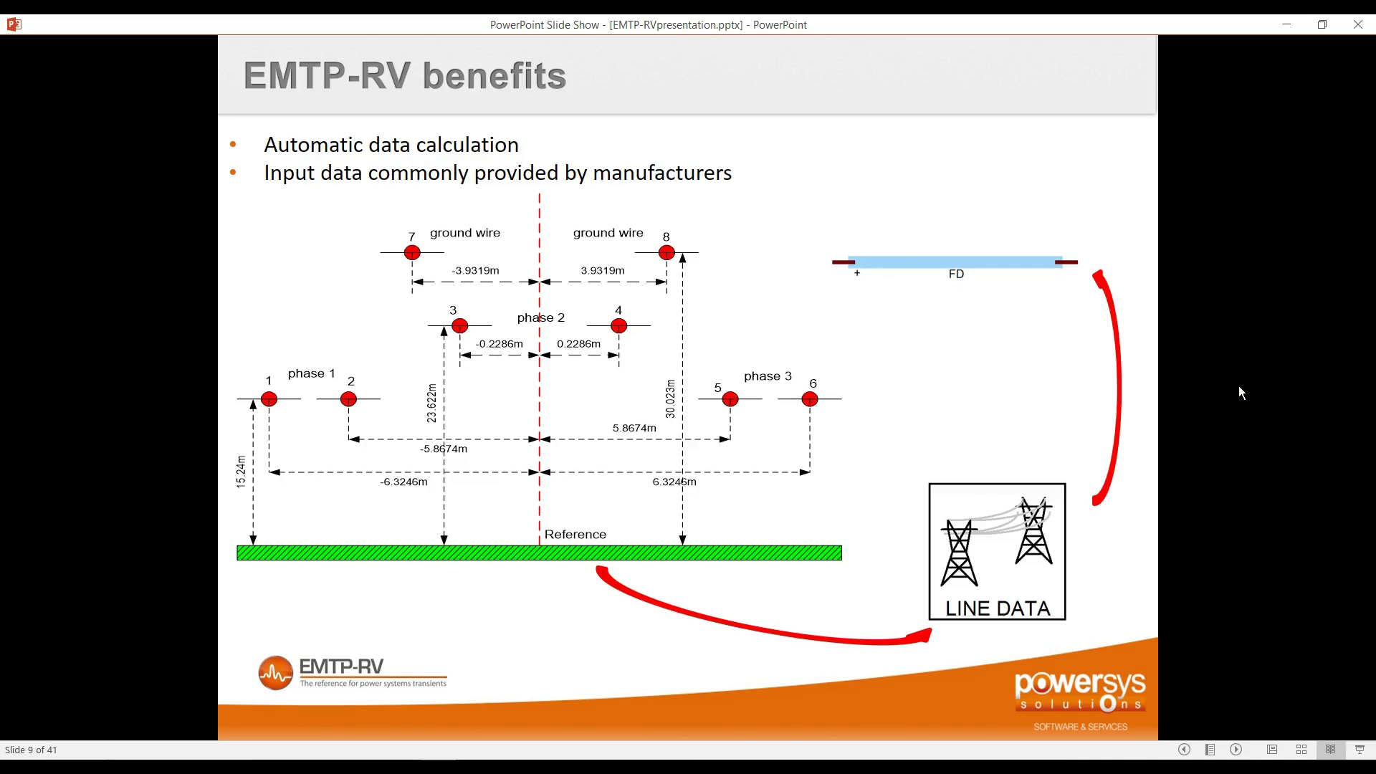
pyautogui.press('Right')
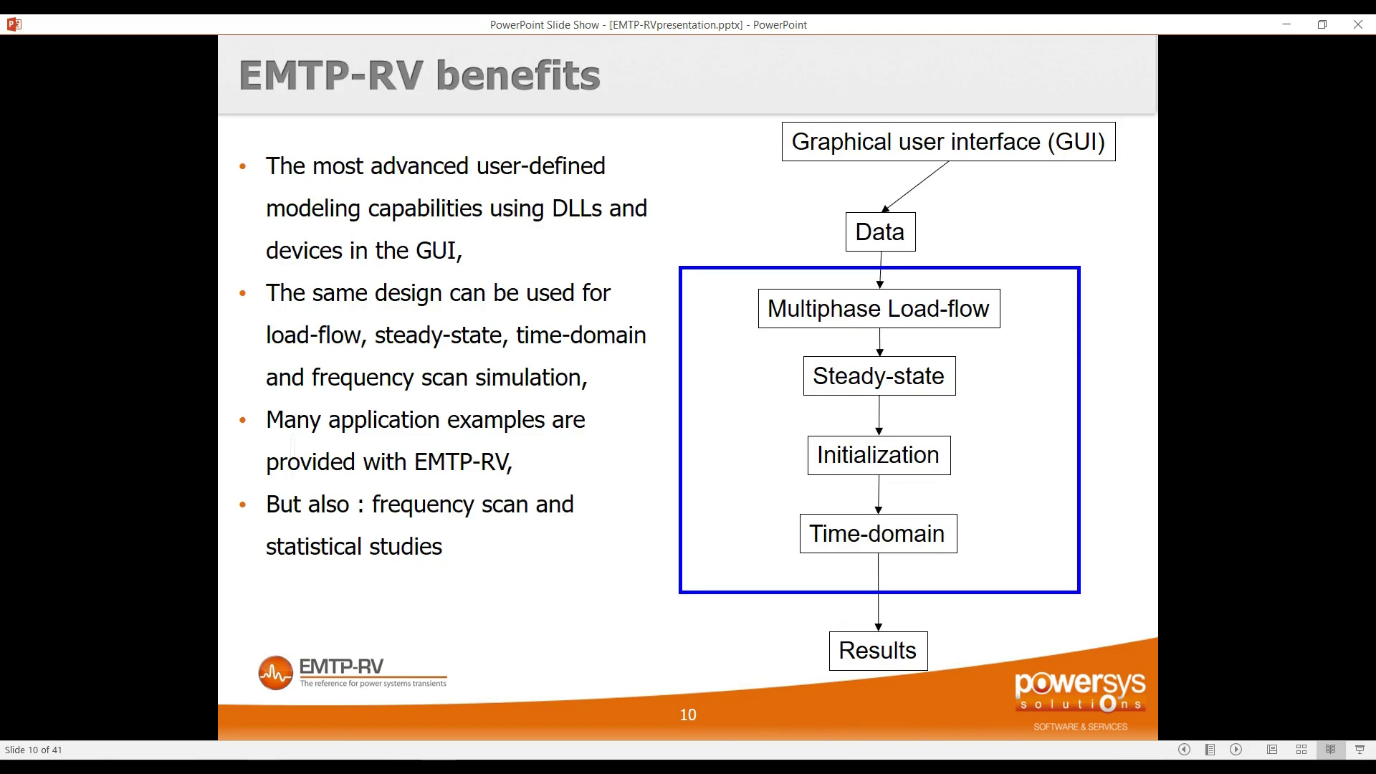
# Step: Advance the slide show to slide 11, 'EMTP-RV References', showing customer company logos
pyautogui.moveTo(263, 768)
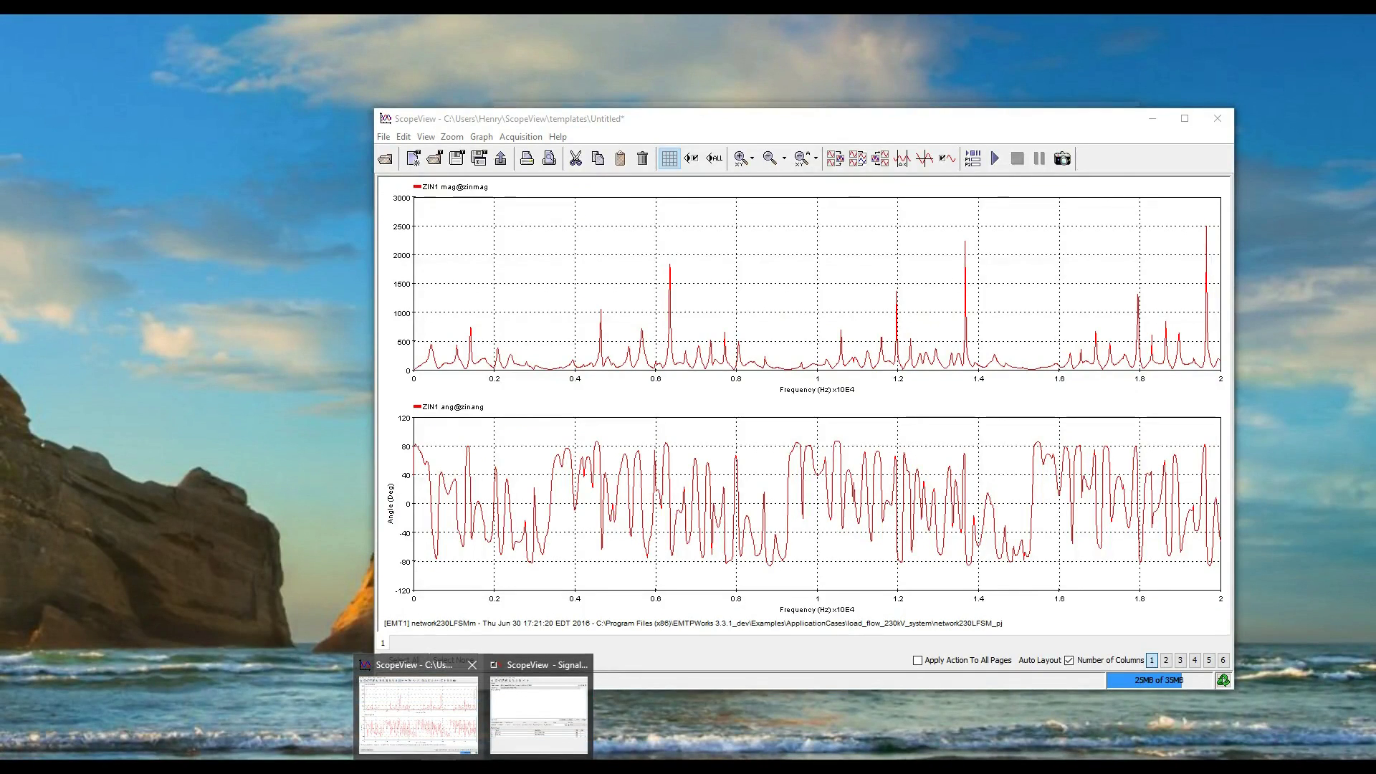
pyautogui.moveTo(489, 767)
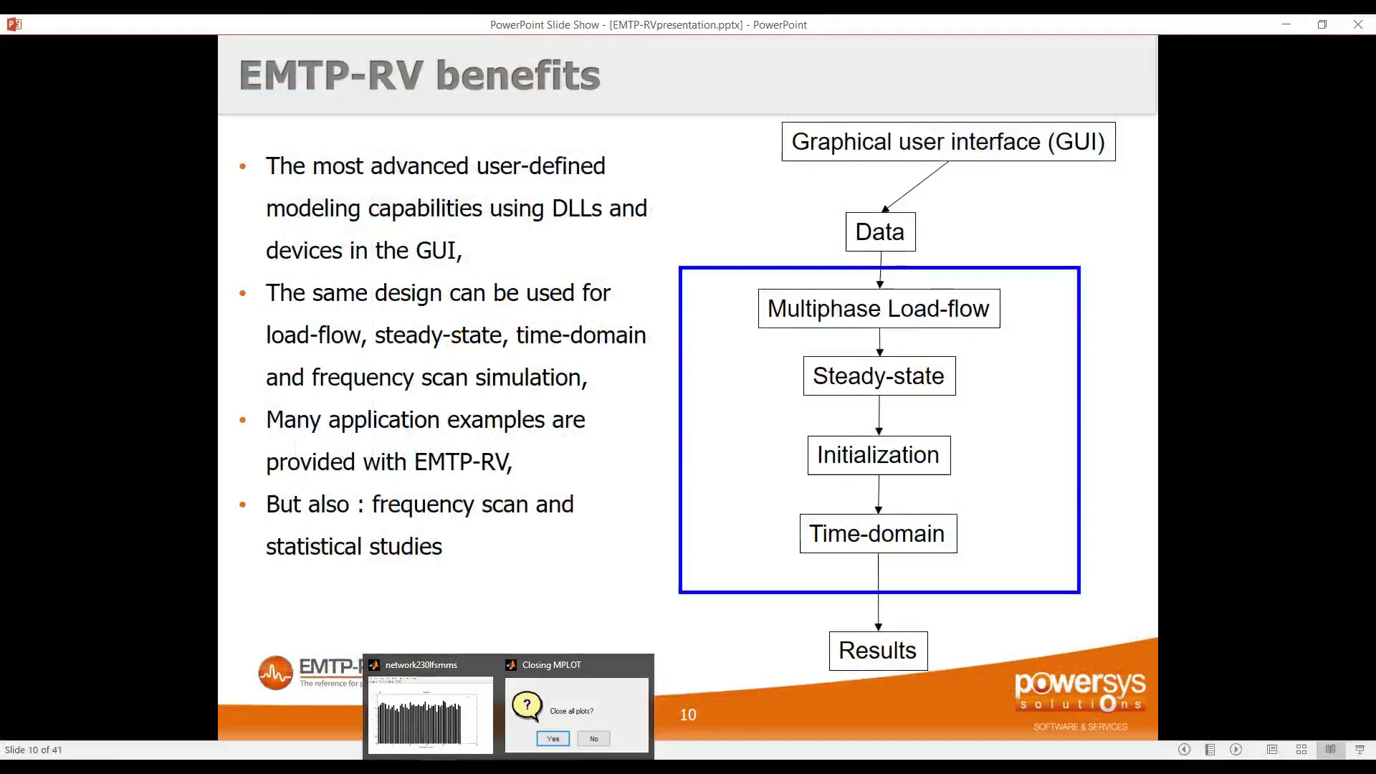
pyautogui.press('Right')
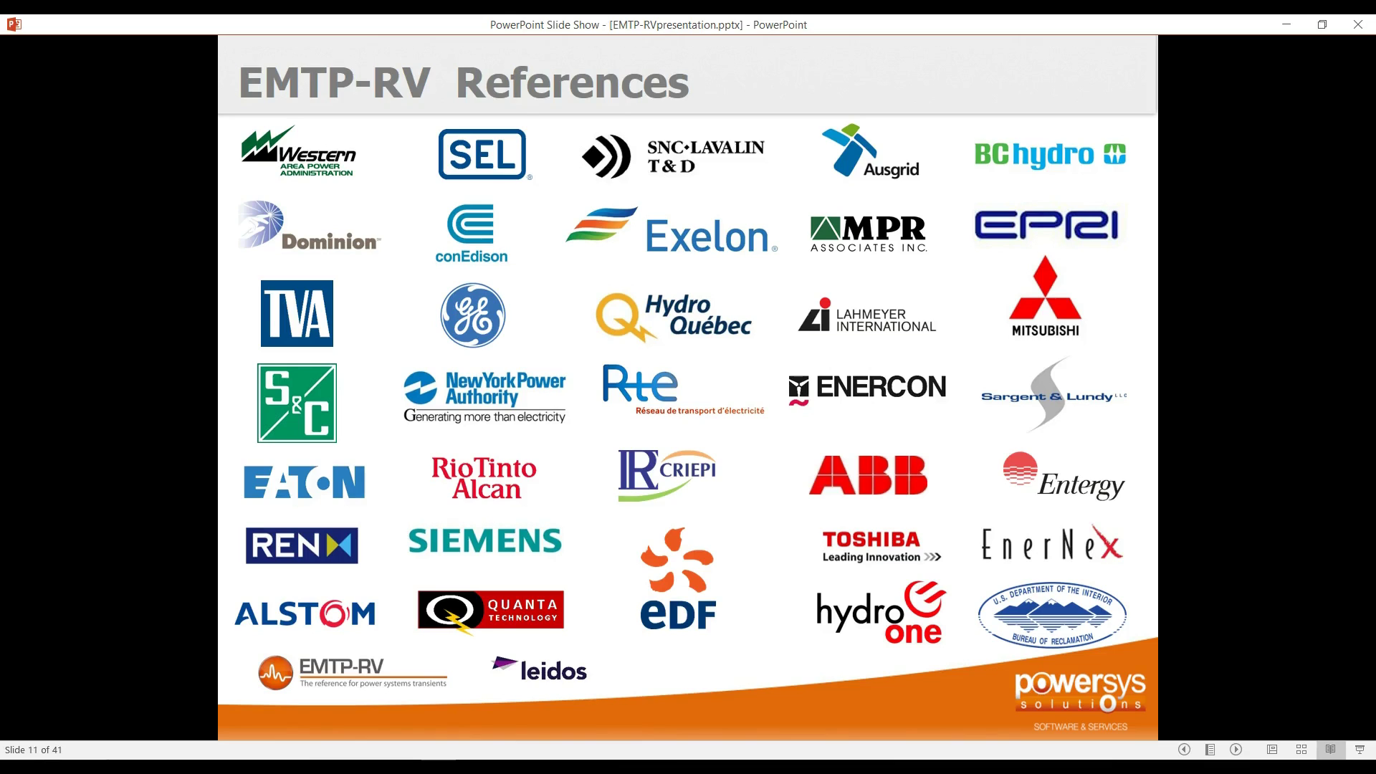
# Step: Go through slide 12 to slide 13, the Lightning transients example on 765 kV GIS insulation coordination
pyautogui.press('Right')
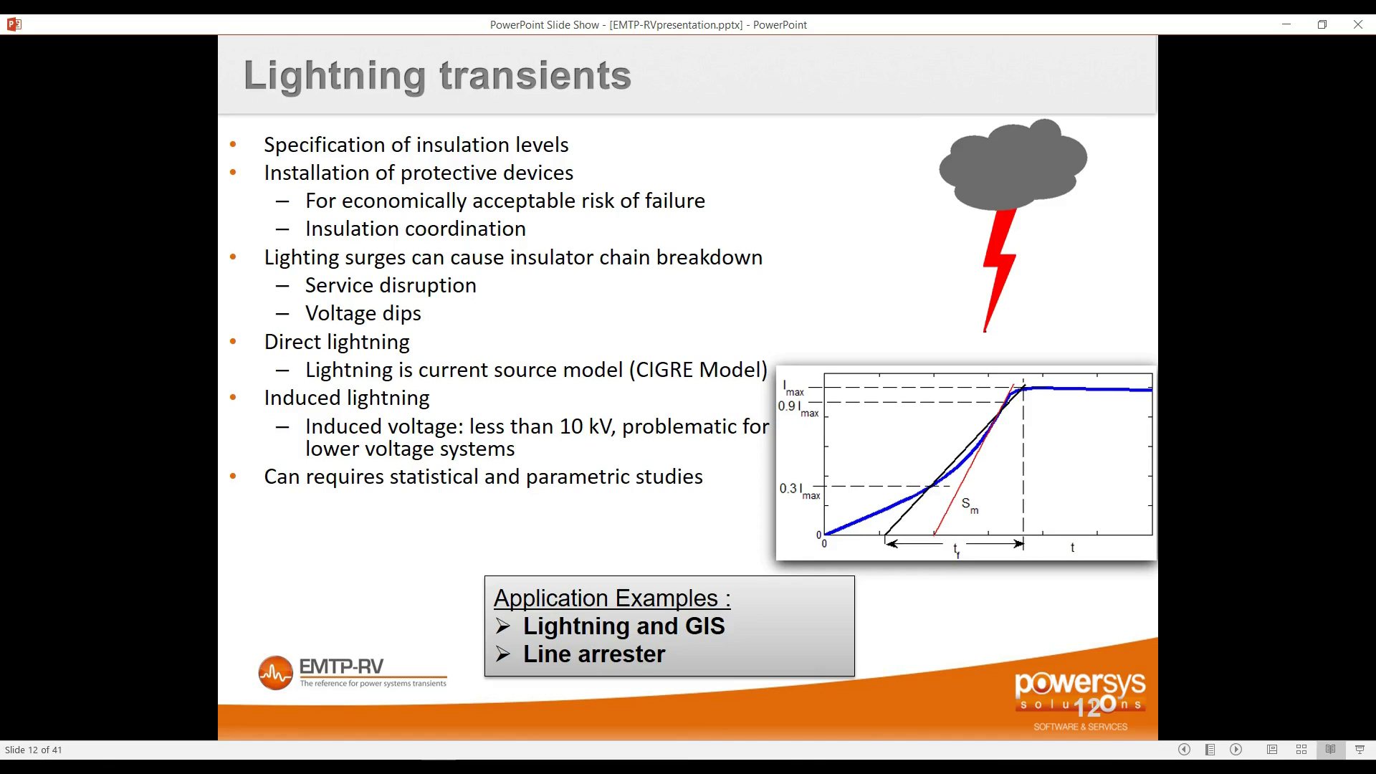
pyautogui.click(1246, 432)
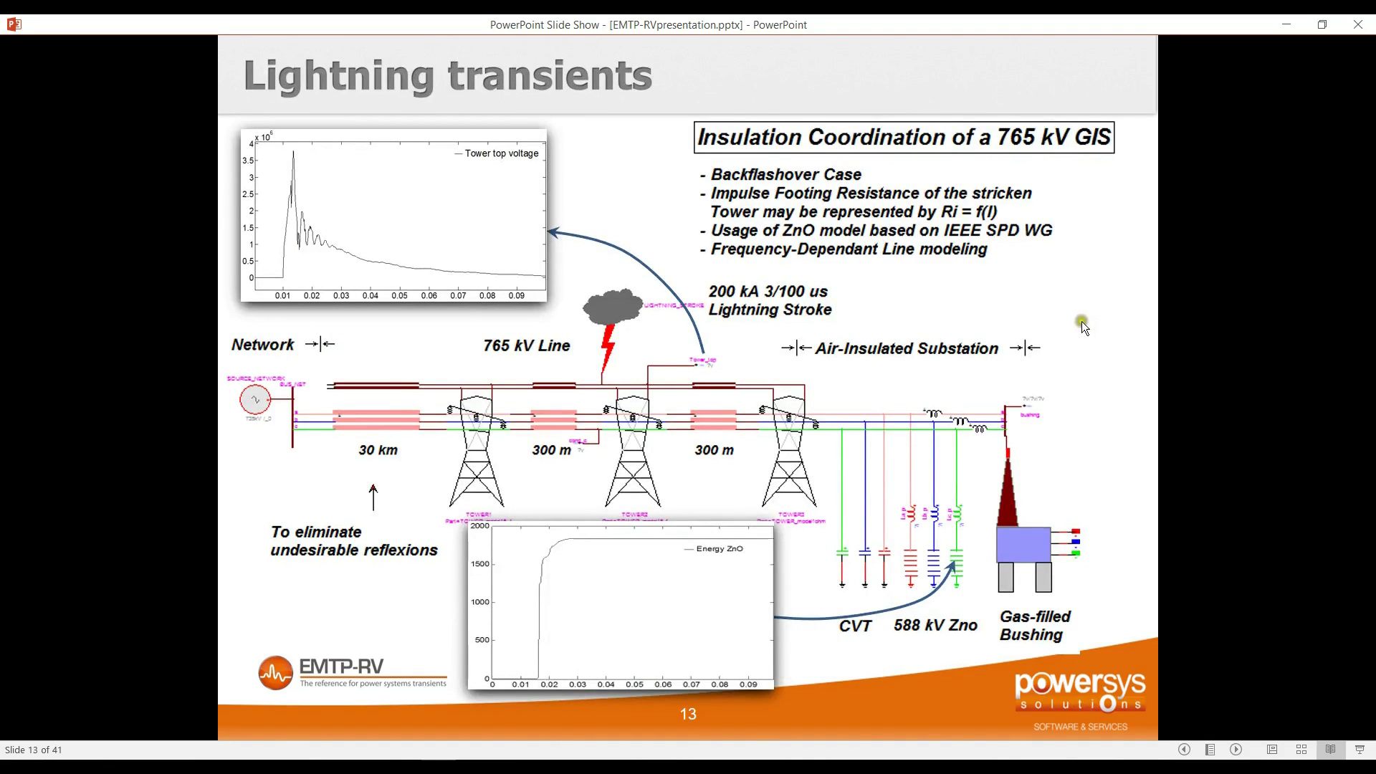
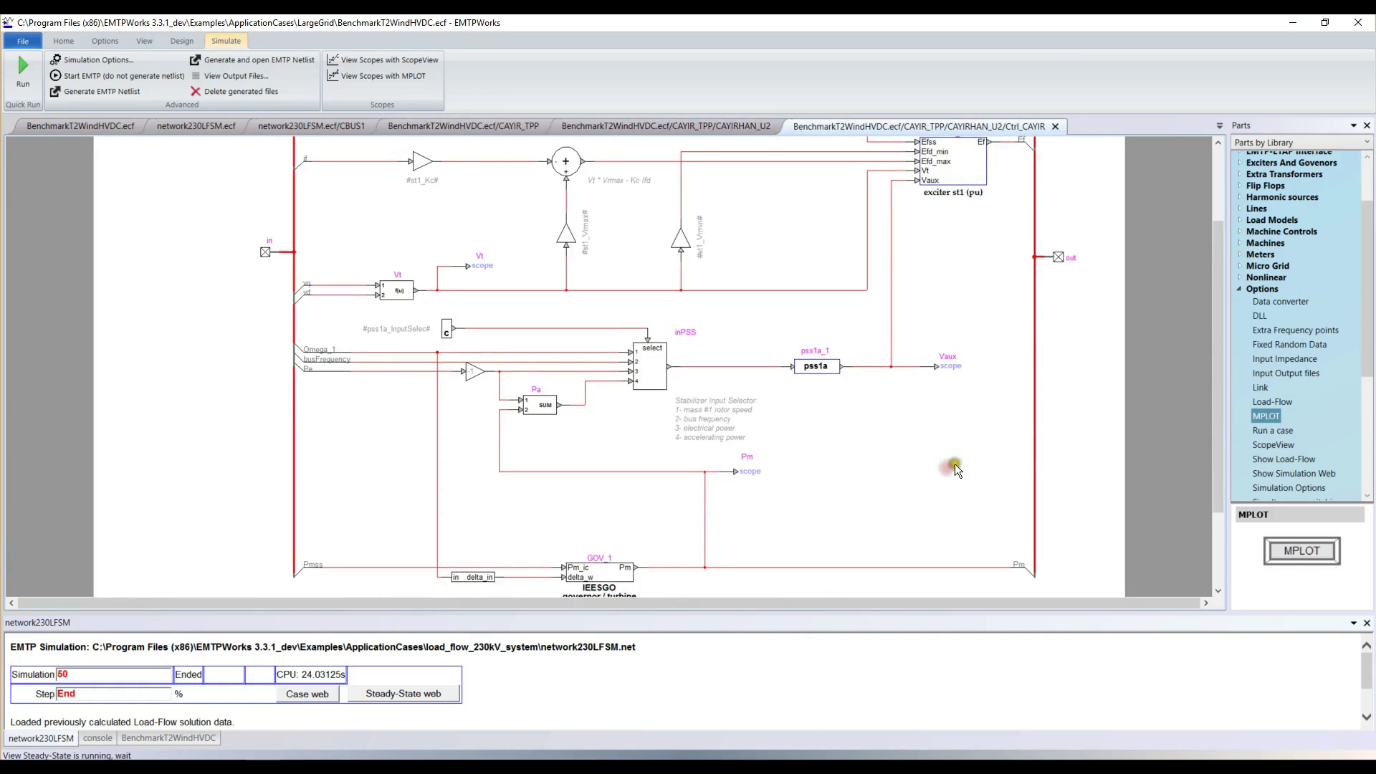
# Step: Inspect the EXC_1 exciter subcircuit, then close the generator tabs back to the main grid
pyautogui.scroll(-1, 610, 367)
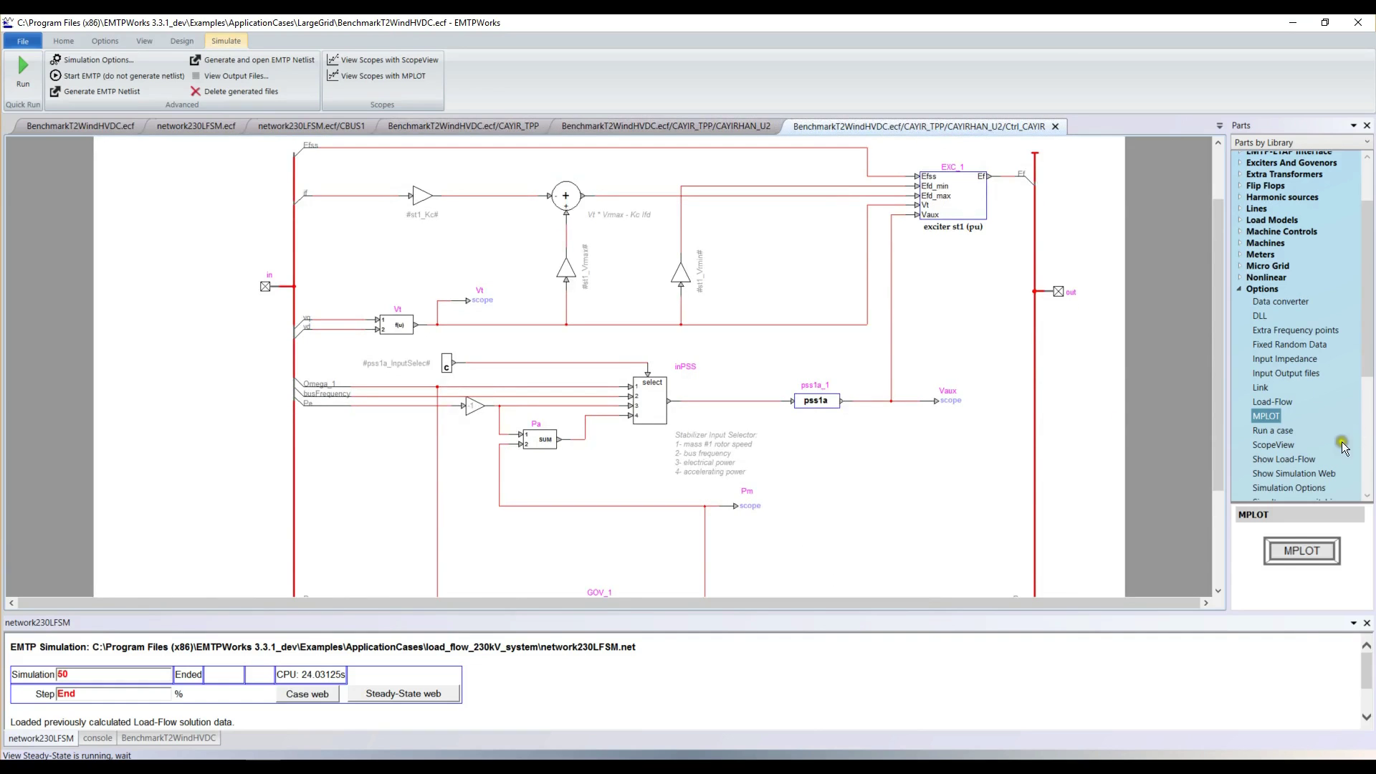
pyautogui.scroll(-3, 1071, 566)
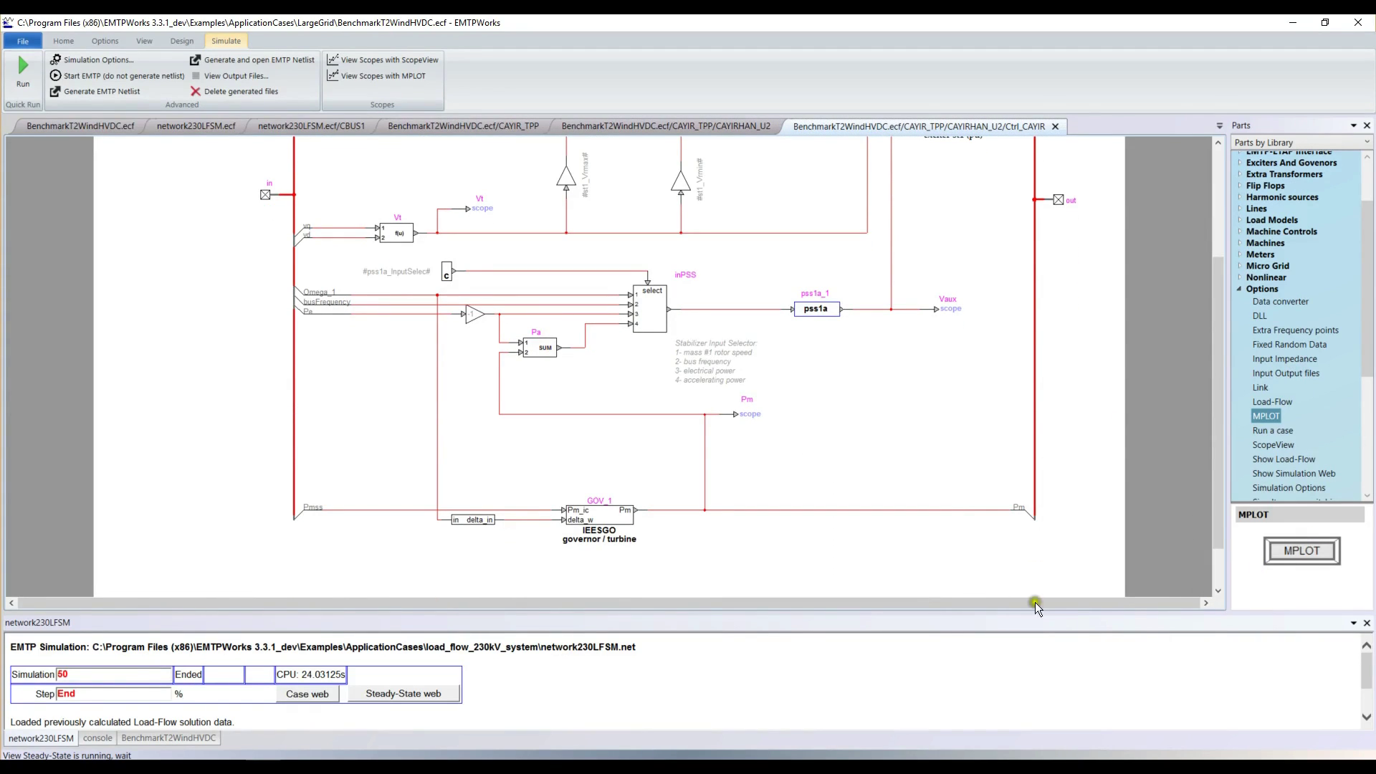
pyautogui.scroll(3, 1238, 579)
pyautogui.click(954, 178)
pyautogui.doubleClick(953, 178)
pyautogui.moveTo(1219, 370); pyautogui.dragTo(1211, 459)
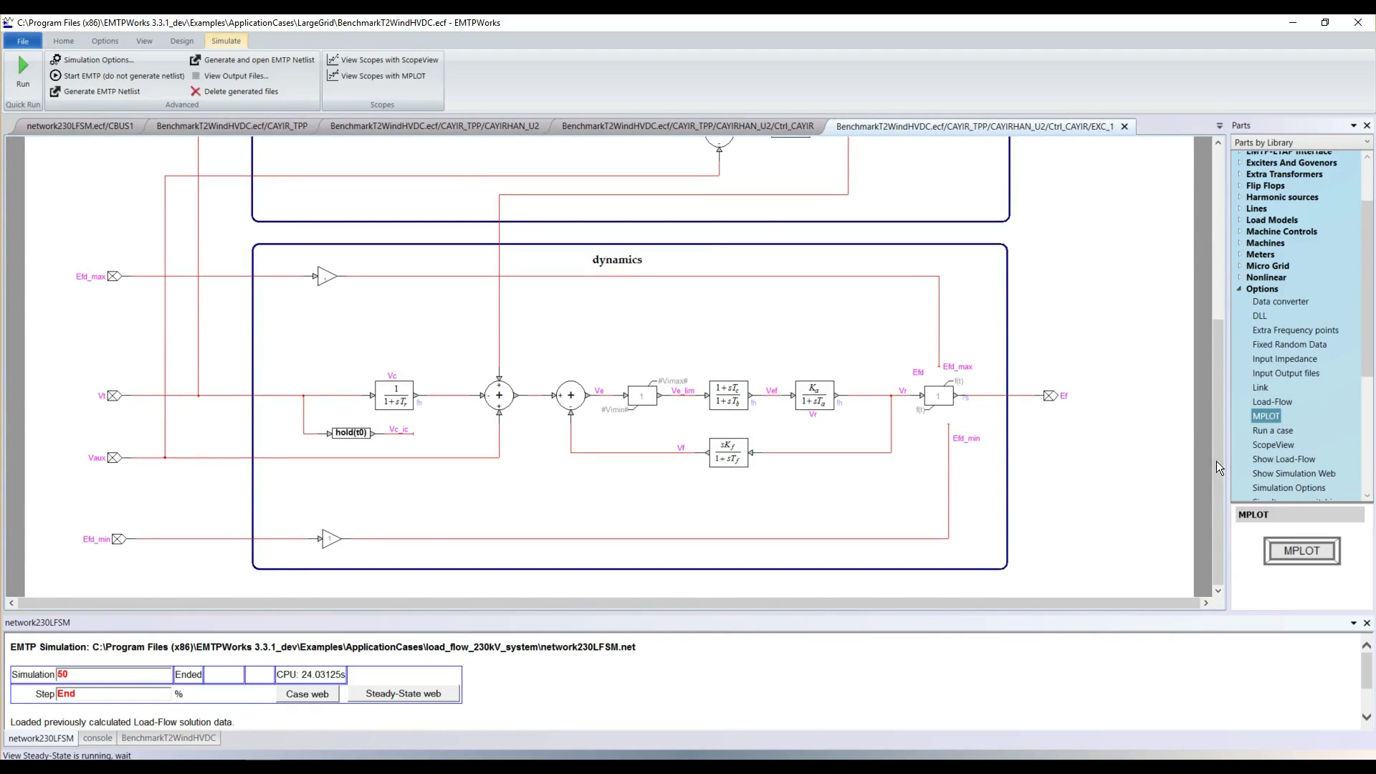
pyautogui.hotkey('ctrl', 'w')
pyautogui.hotkey('ctrl', 'w')
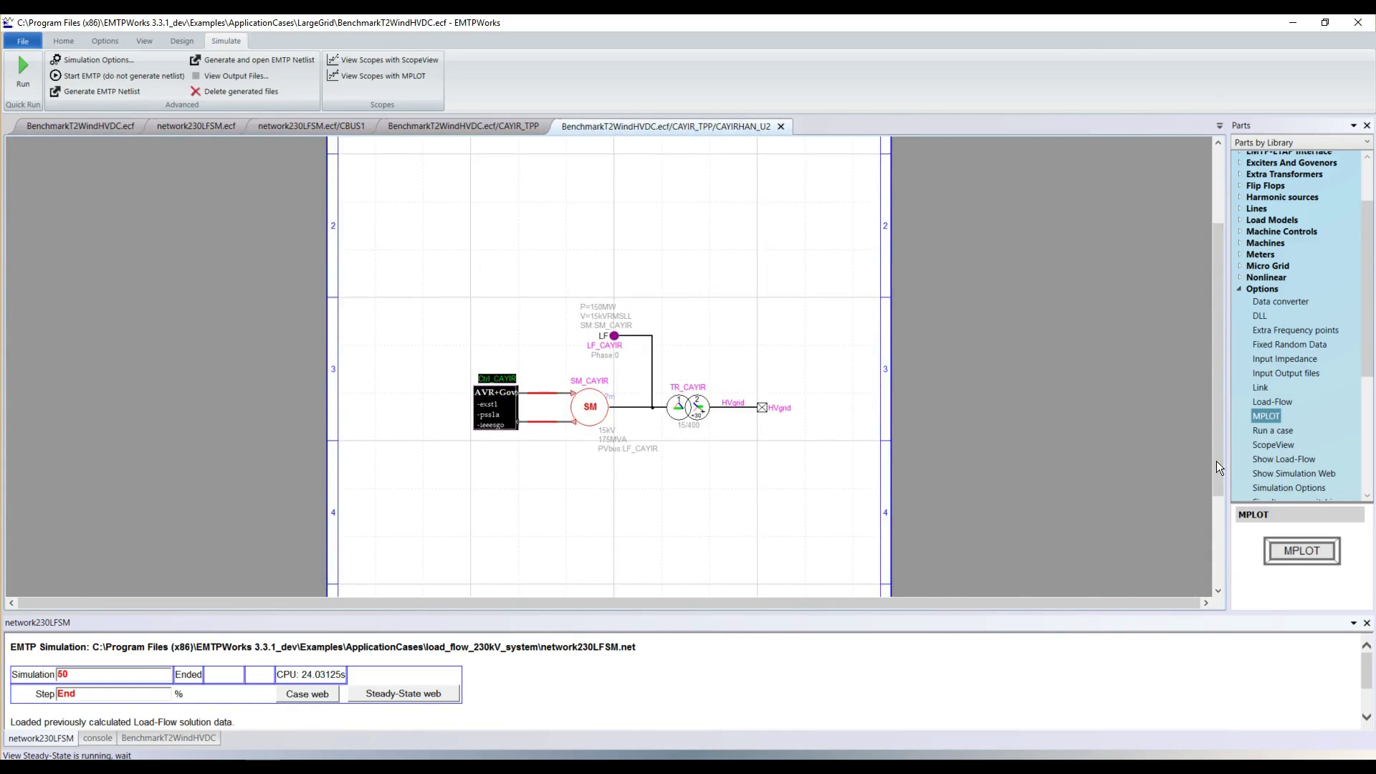
pyautogui.hotkey('ctrl', 'w')
pyautogui.hotkey('ctrl', 'w')
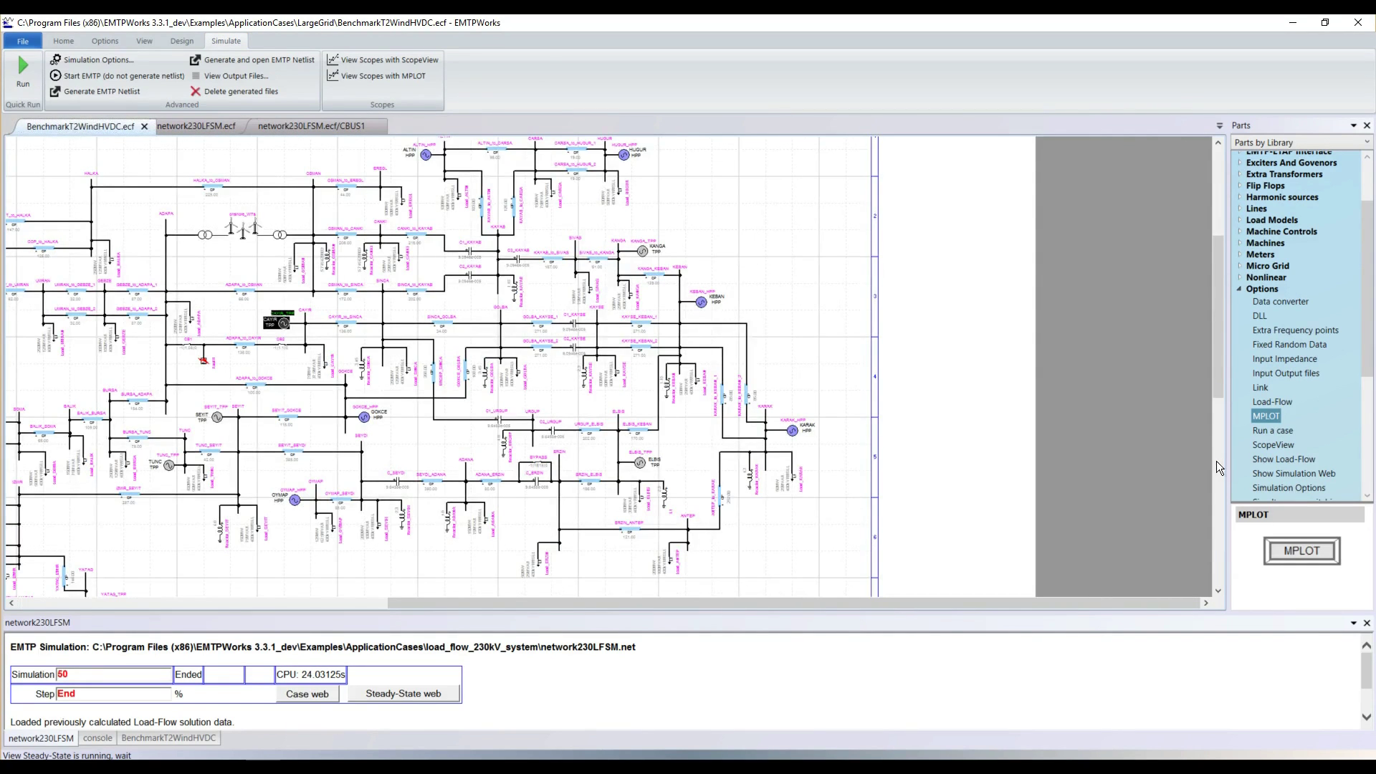
# Step: Open the onshore_WTs wind farm and drill into the WP1 park's WP_AVM1 turbine subcircuit
pyautogui.click(651, 245)
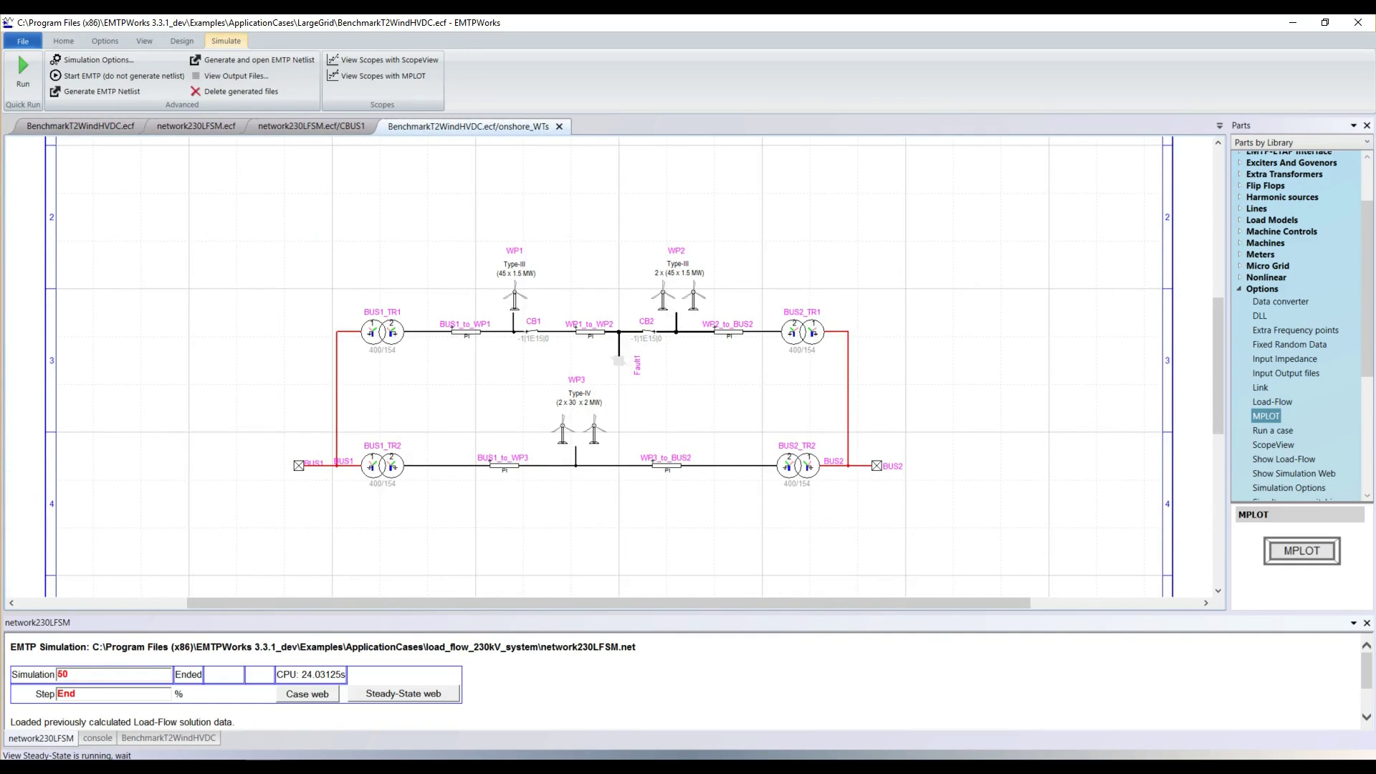
pyautogui.doubleClick(984, 345)
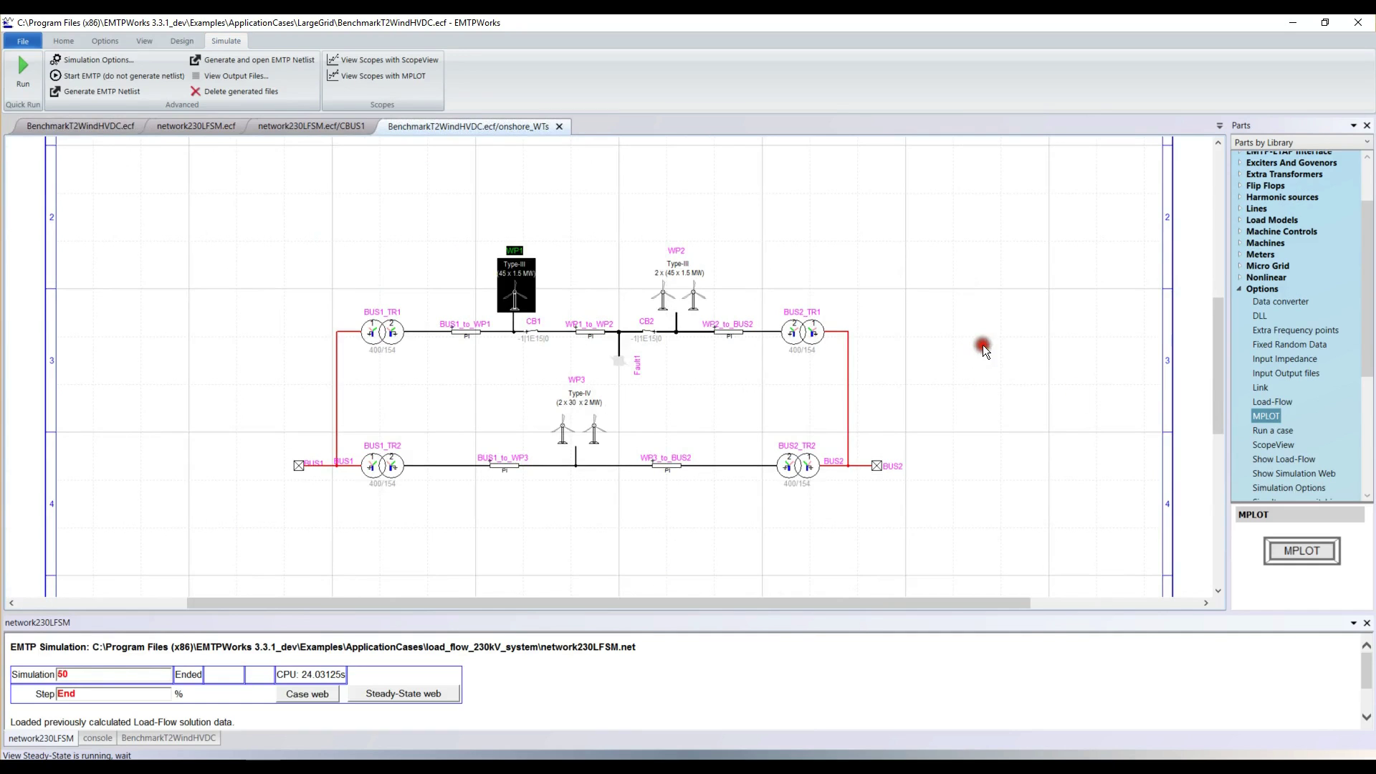
pyautogui.click(1225, 410)
pyautogui.doubleClick(1225, 410)
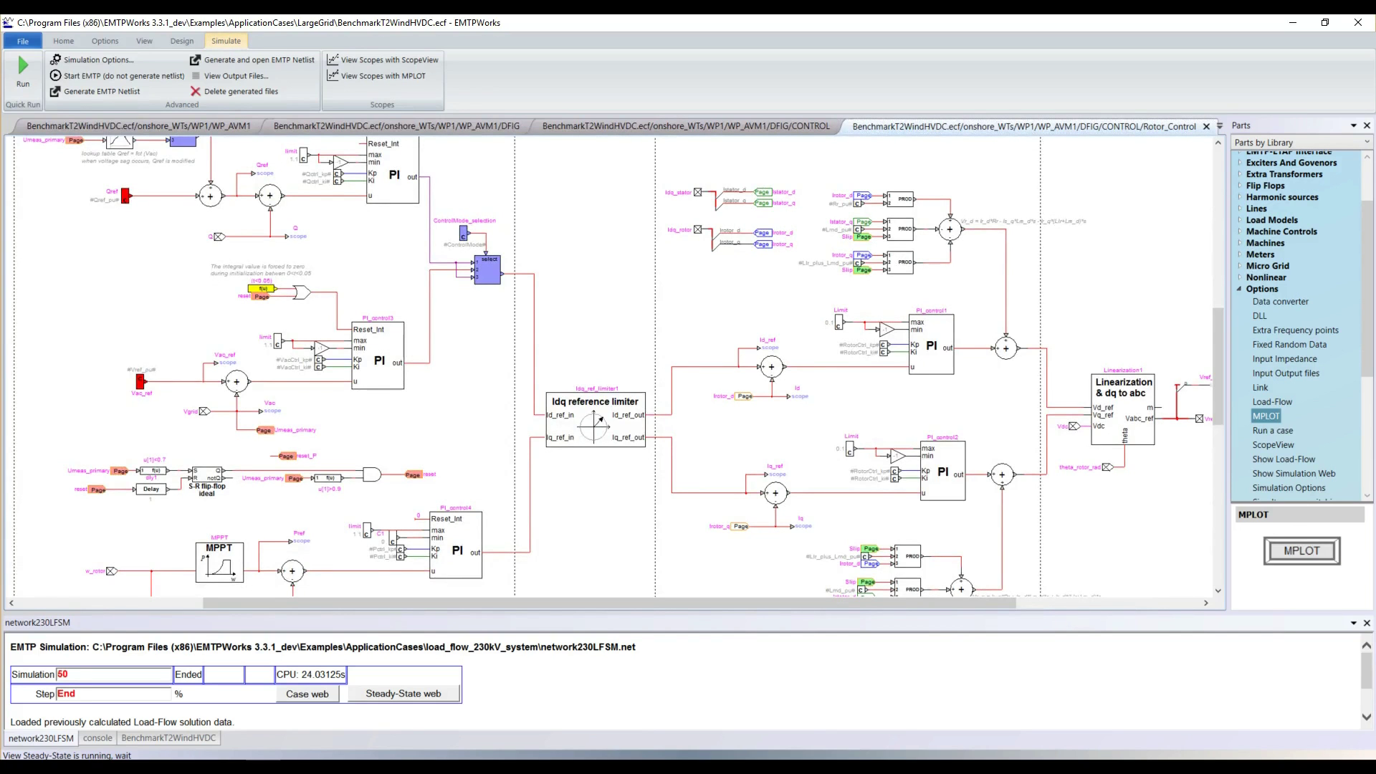
# Step: Browse the DFIG Rotor_Control diagram, then close back up to the WP_AVM1 wind-park page
pyautogui.scroll(-1, 1250, 359)
pyautogui.scroll(1, 1177, 391)
pyautogui.hscroll(1, 1159, 419)
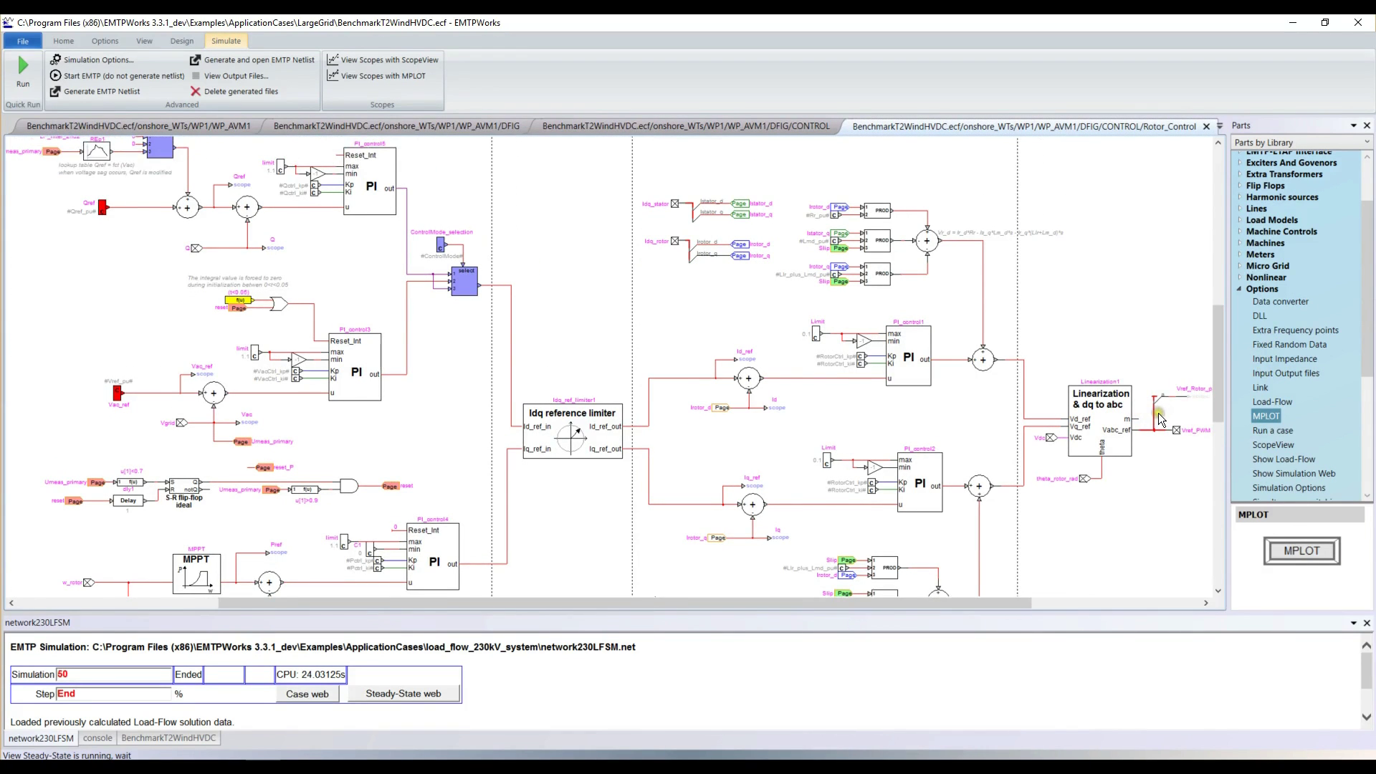
pyautogui.scroll(-2, 1148, 433)
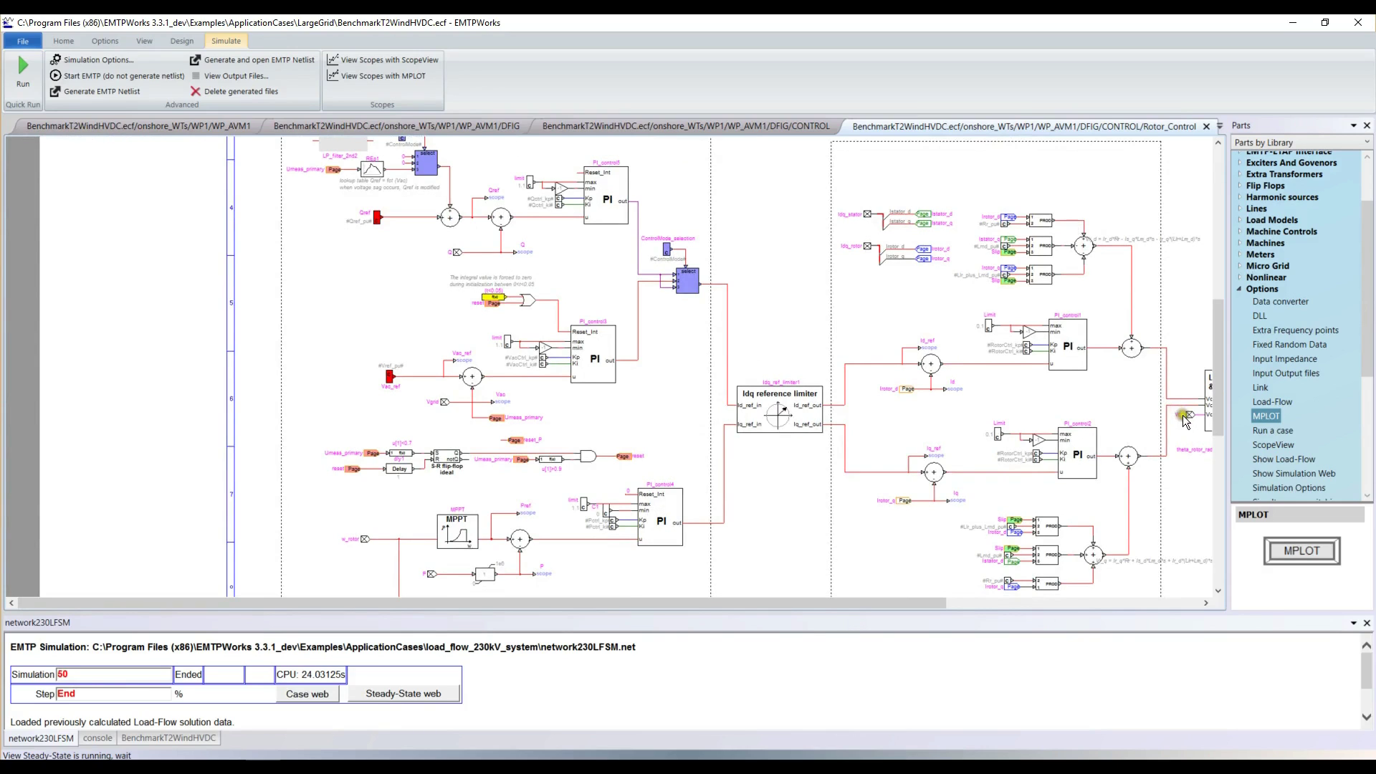
pyautogui.scroll(-1, 1164, 407)
pyautogui.scroll(1, 1164, 407)
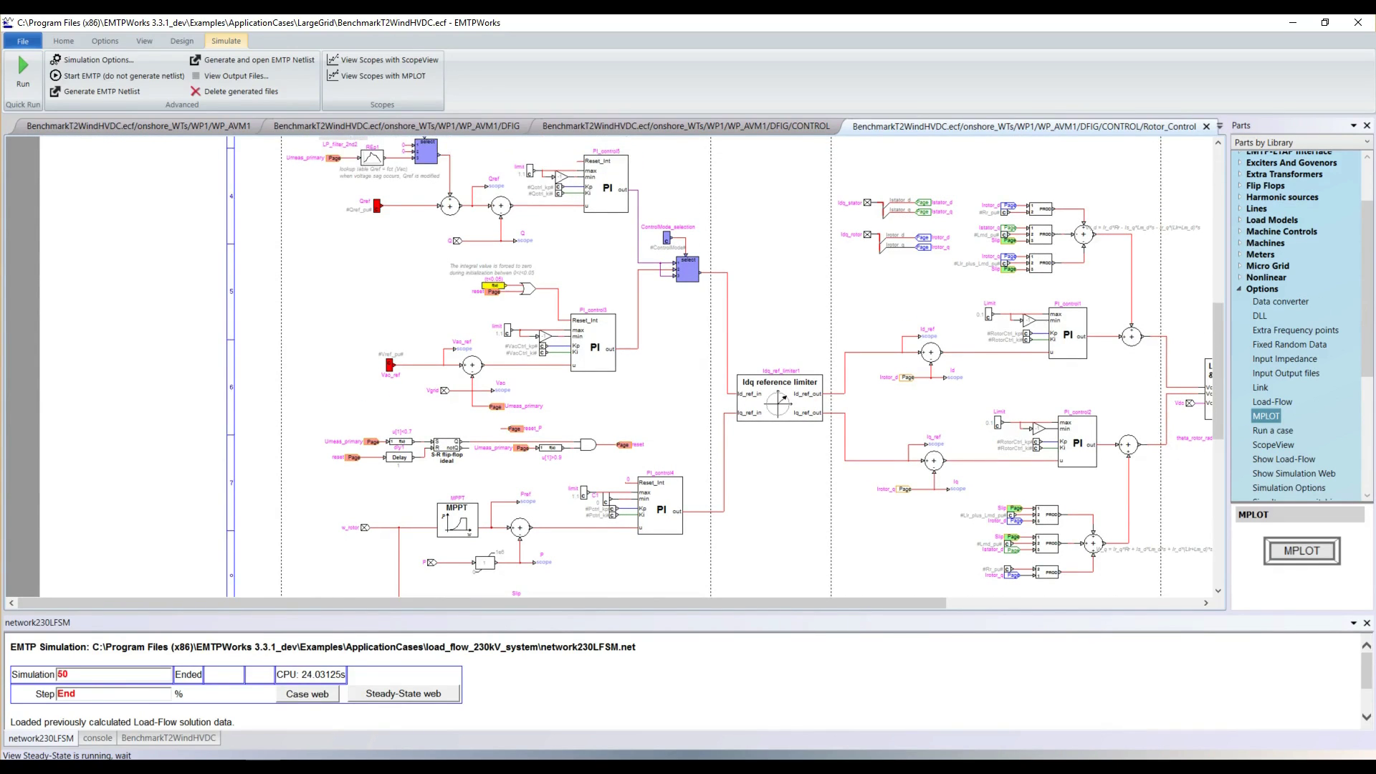
pyautogui.hotkey('ctrl', 'w')
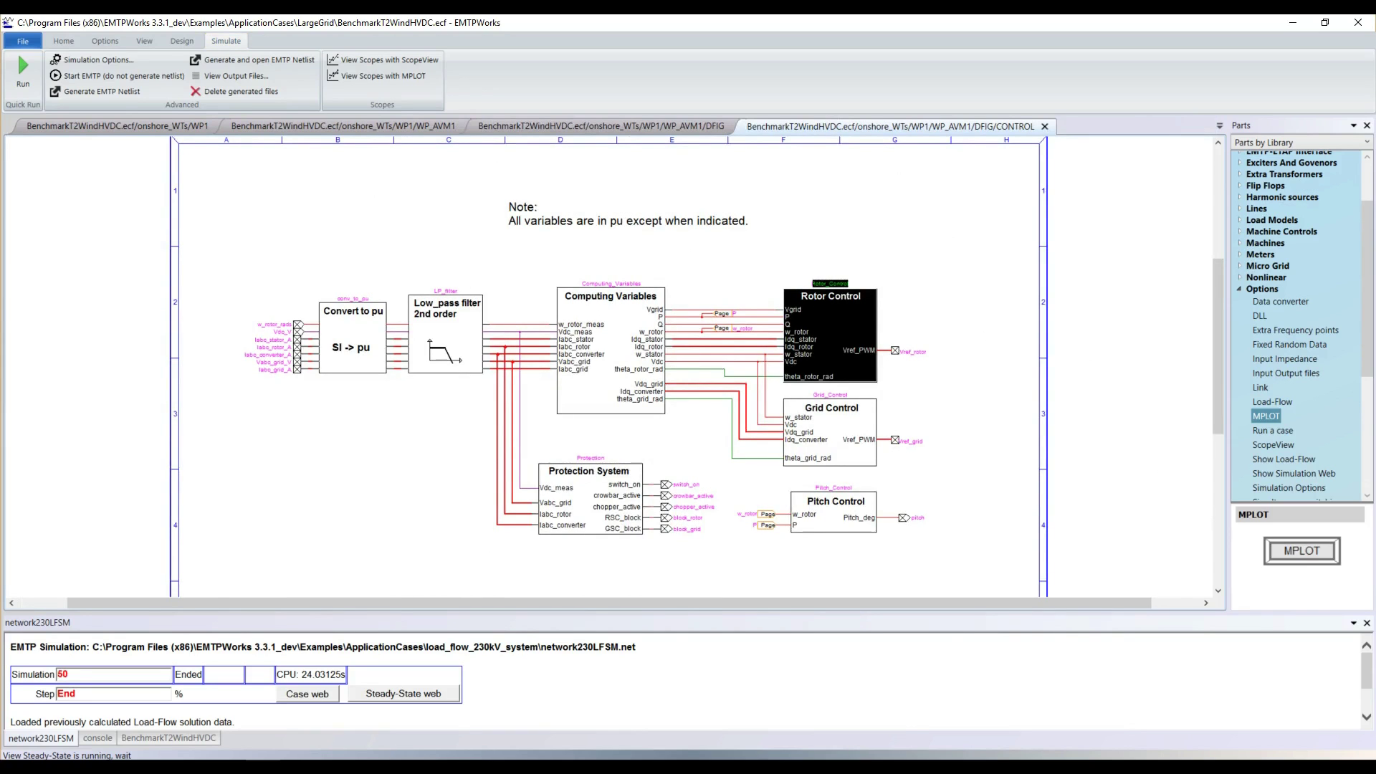
pyautogui.hotkey('ctrl', 'F4')
pyautogui.hotkey('ctrl', 'F4')
pyautogui.hotkey('ctrl', 'F4')
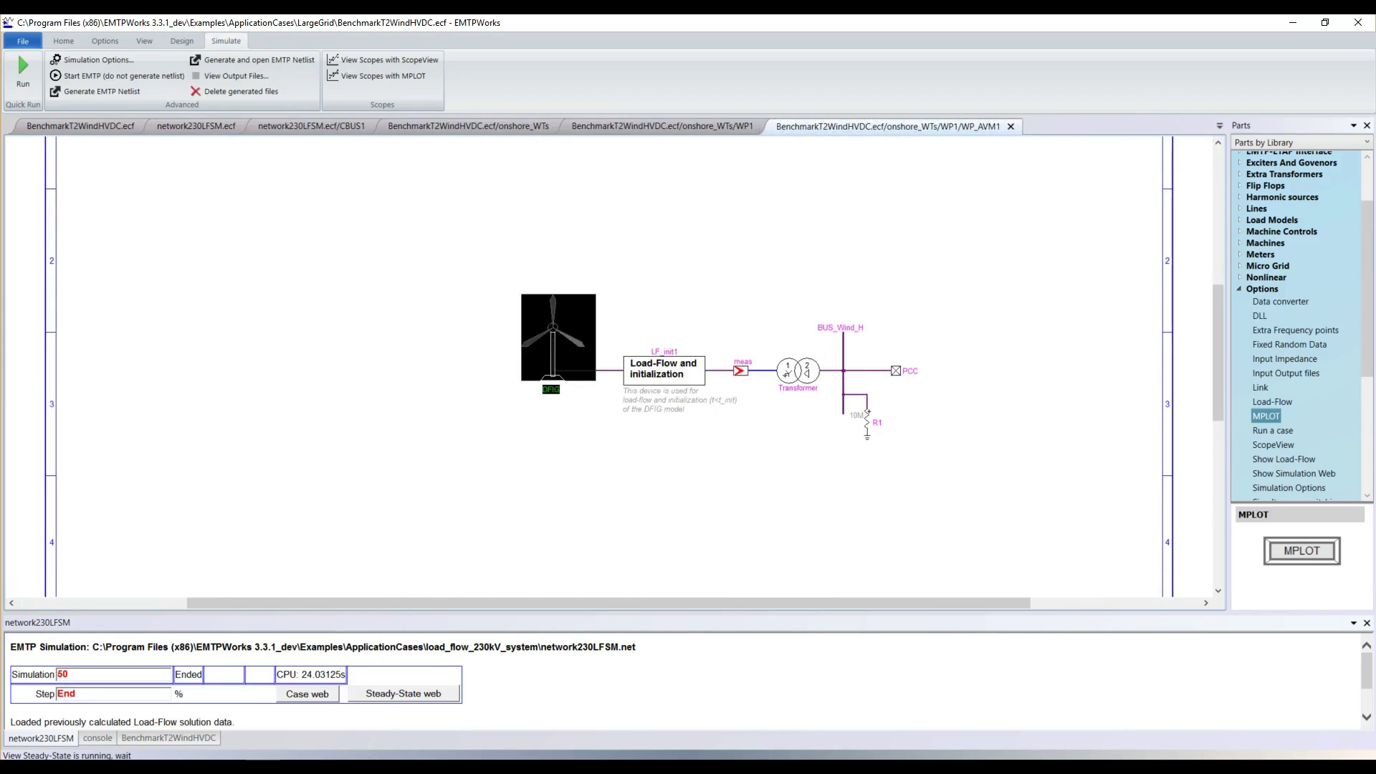
pyautogui.hotkey('ctrl', 'F4')
pyautogui.hotkey('ctrl', 'F4')
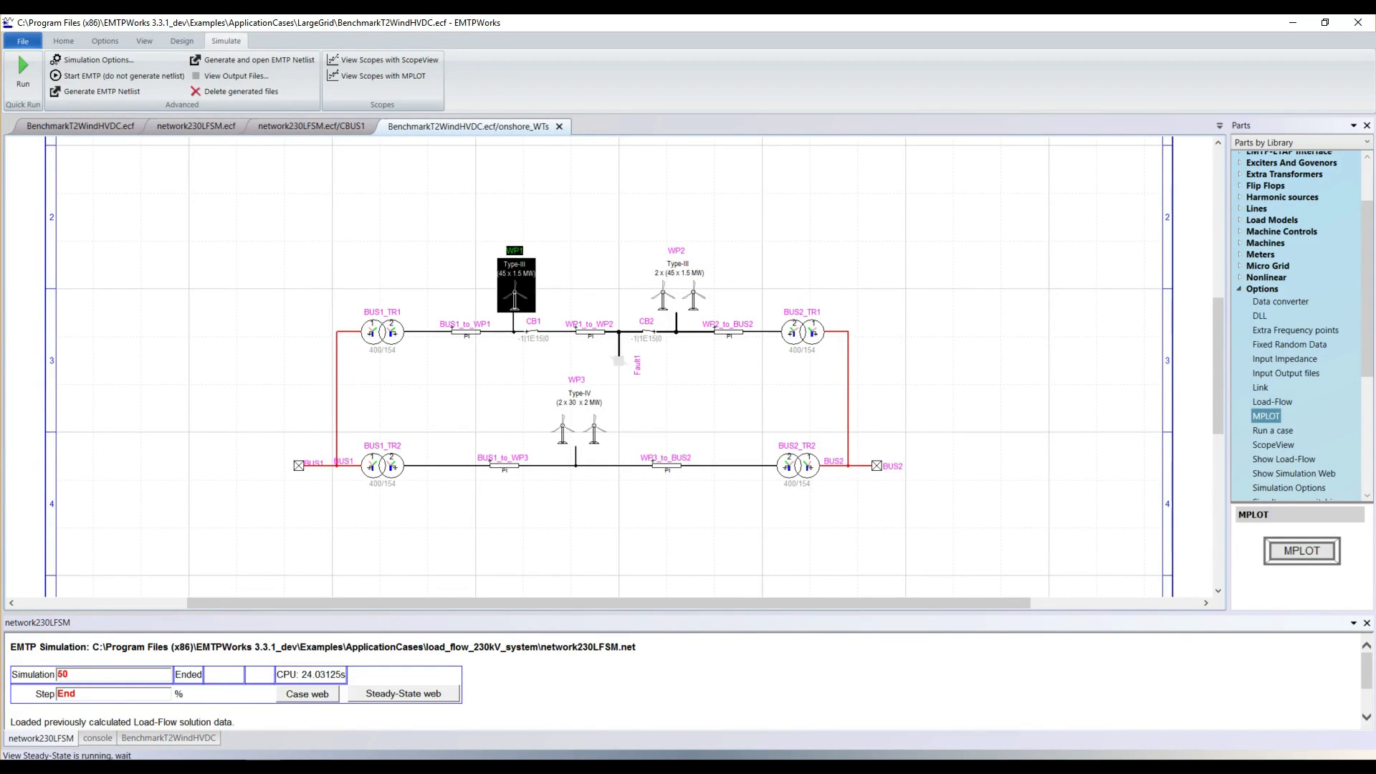
# Step: Open the offshore wind farm and MMC page and pan around the VSC_1 converter
pyautogui.click(516, 496)
pyautogui.click(683, 454)
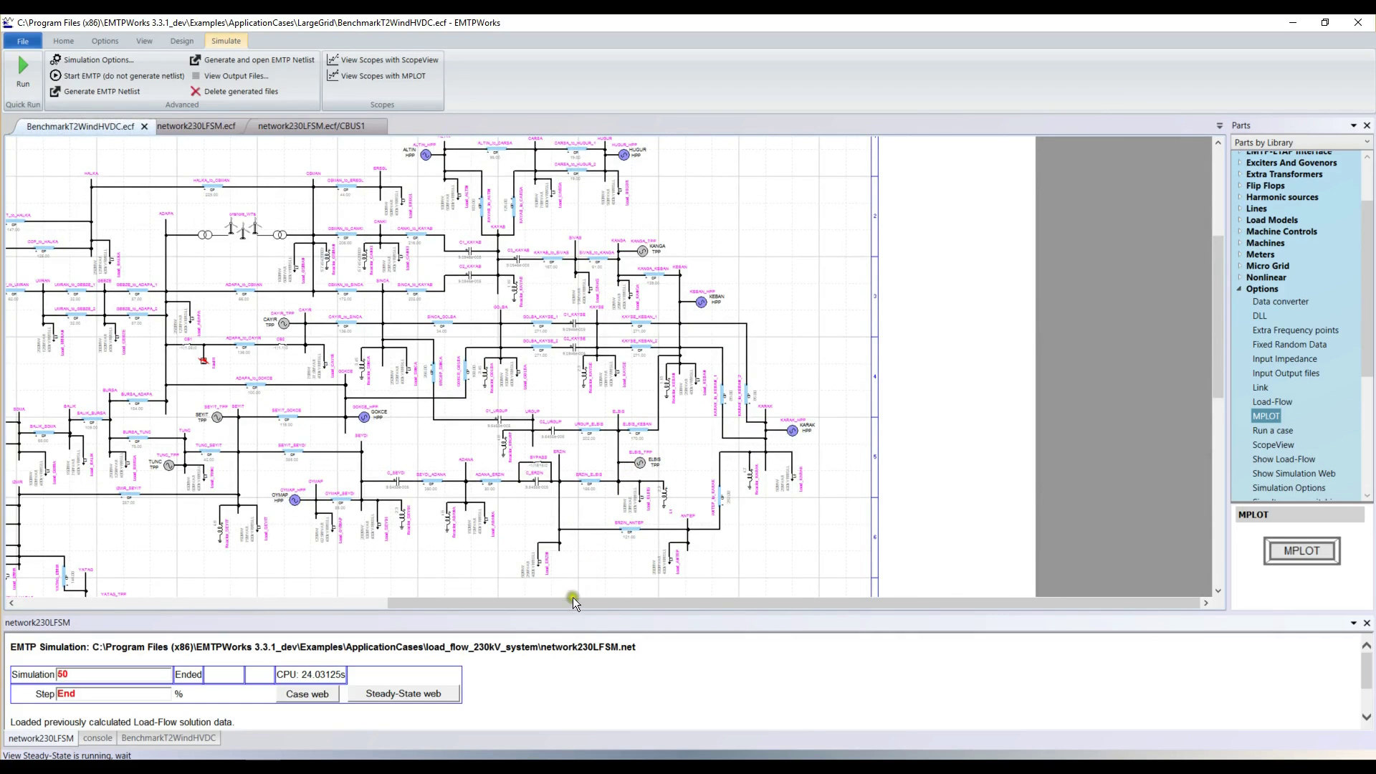
pyautogui.moveTo(574, 626); pyautogui.dragTo(1111, 480)
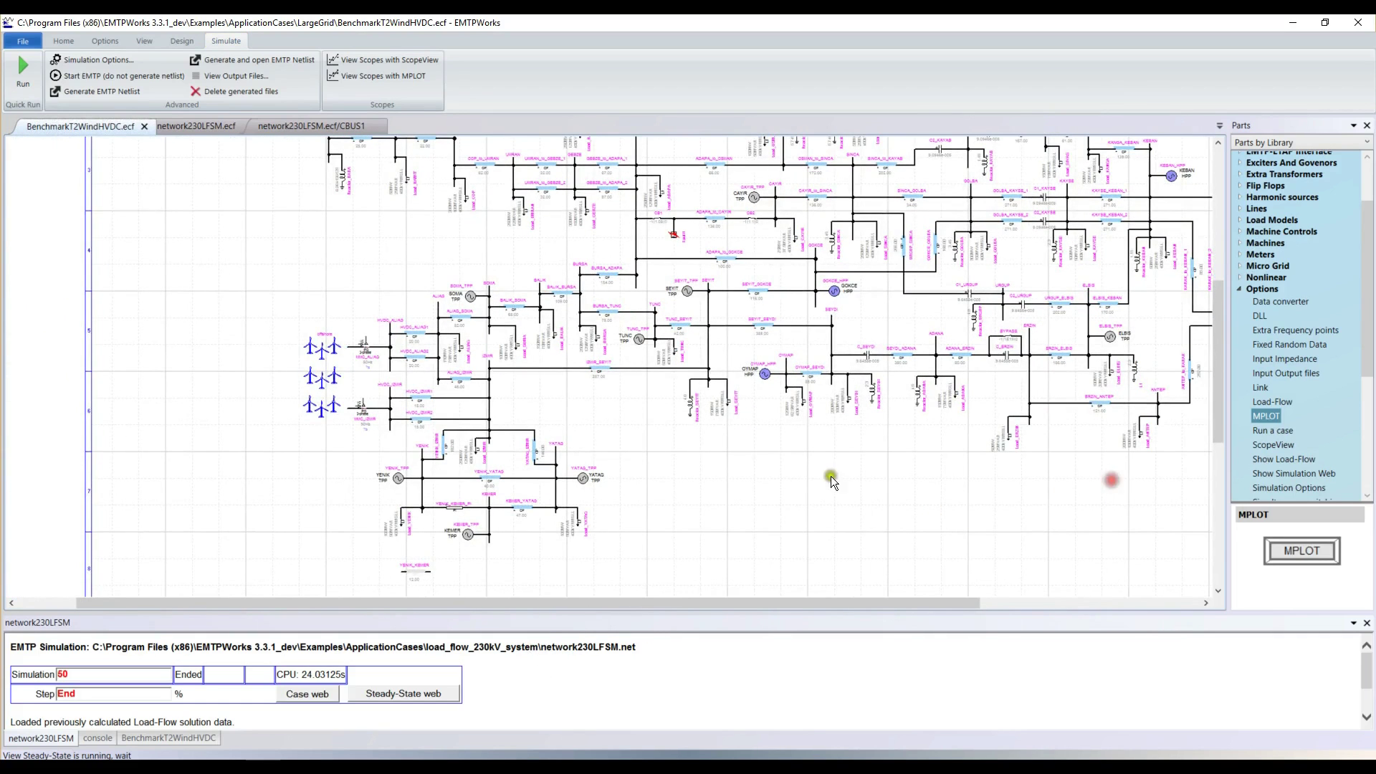
pyautogui.doubleClick(738, 423)
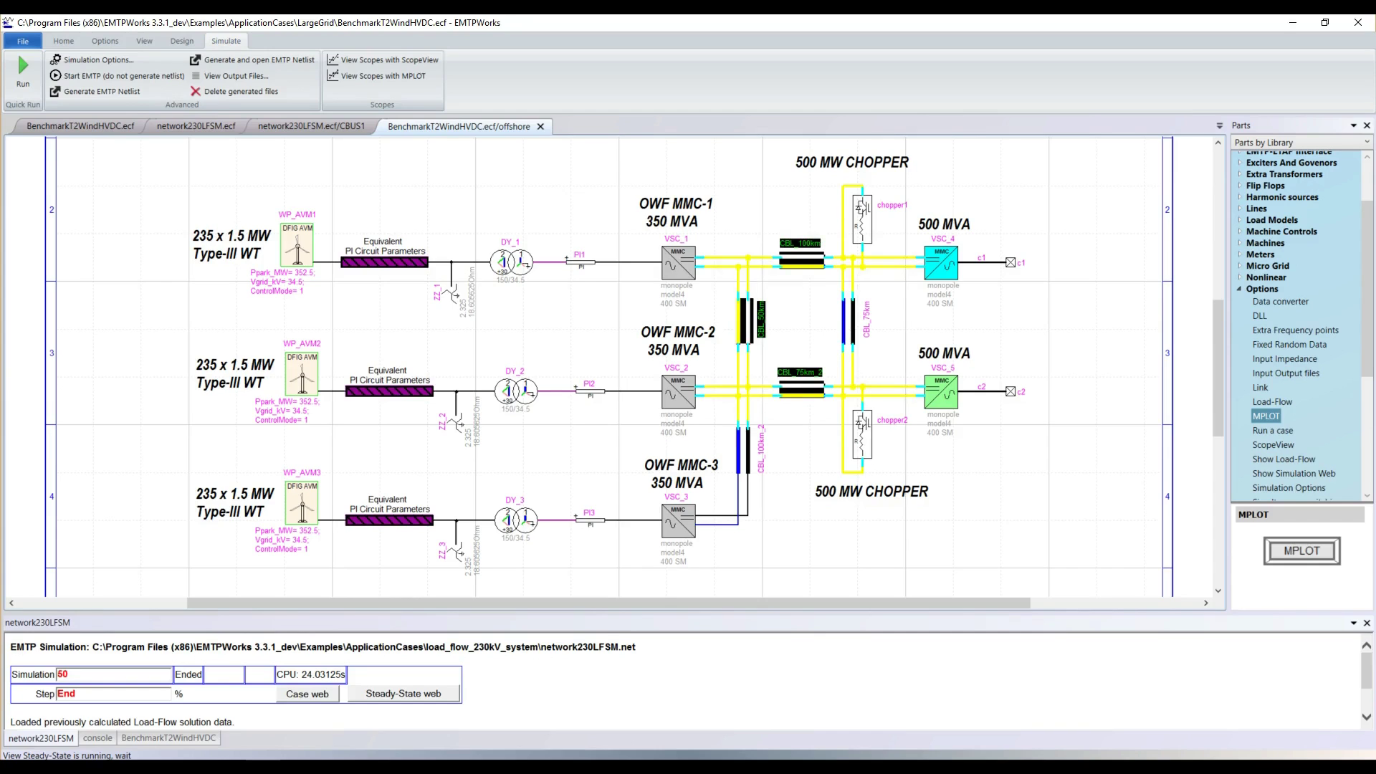
pyautogui.click(1163, 283)
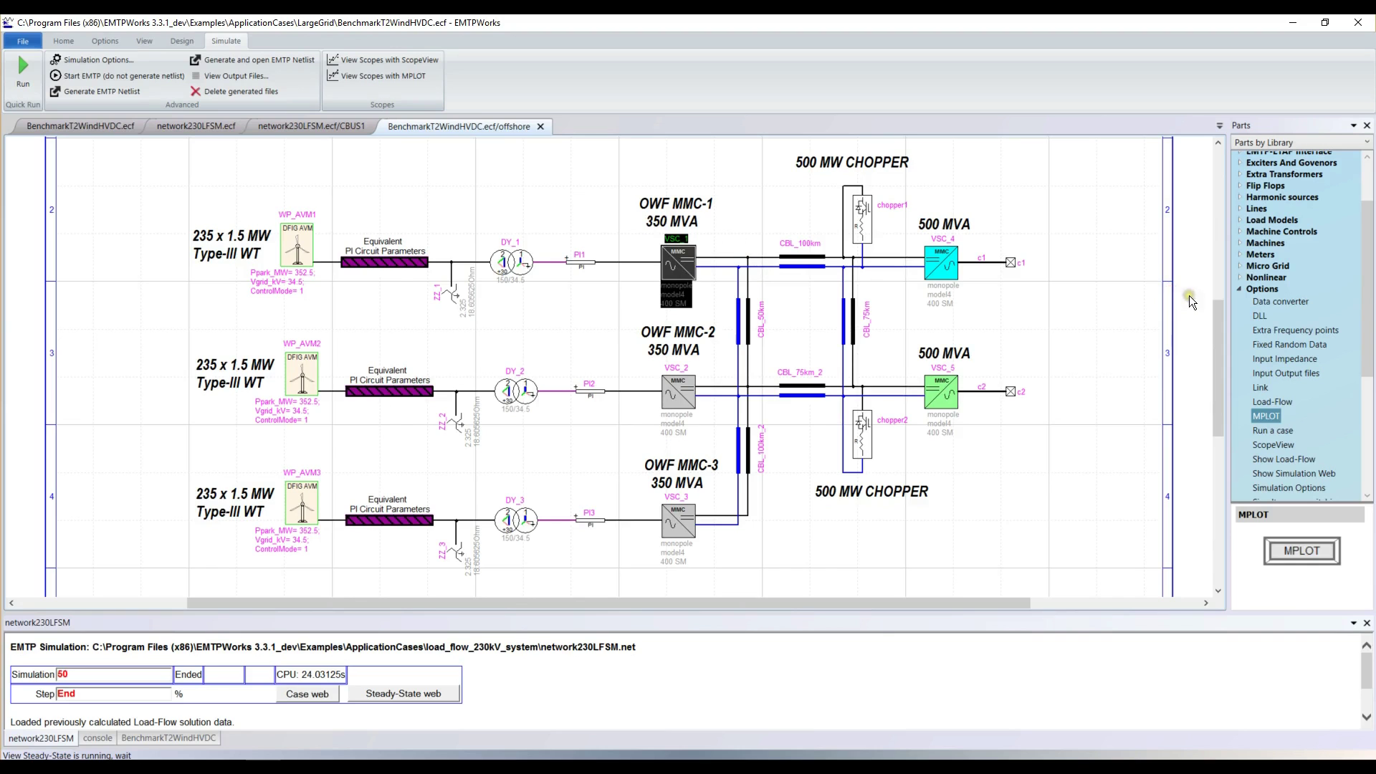
pyautogui.moveTo(888, 414); pyautogui.dragTo(986, 559)
pyautogui.moveTo(1081, 521); pyautogui.dragTo(1189, 577)
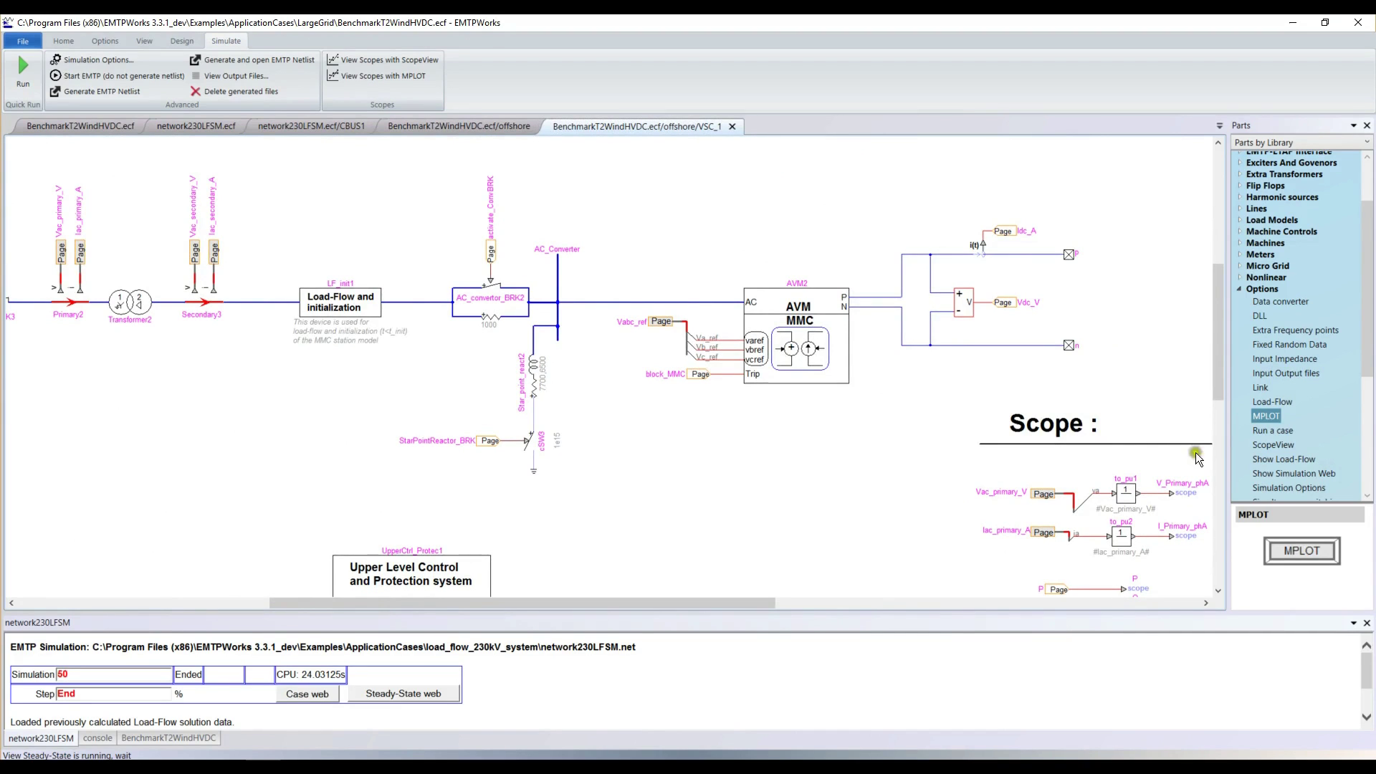
pyautogui.moveTo(730, 461); pyautogui.dragTo(959, 318)
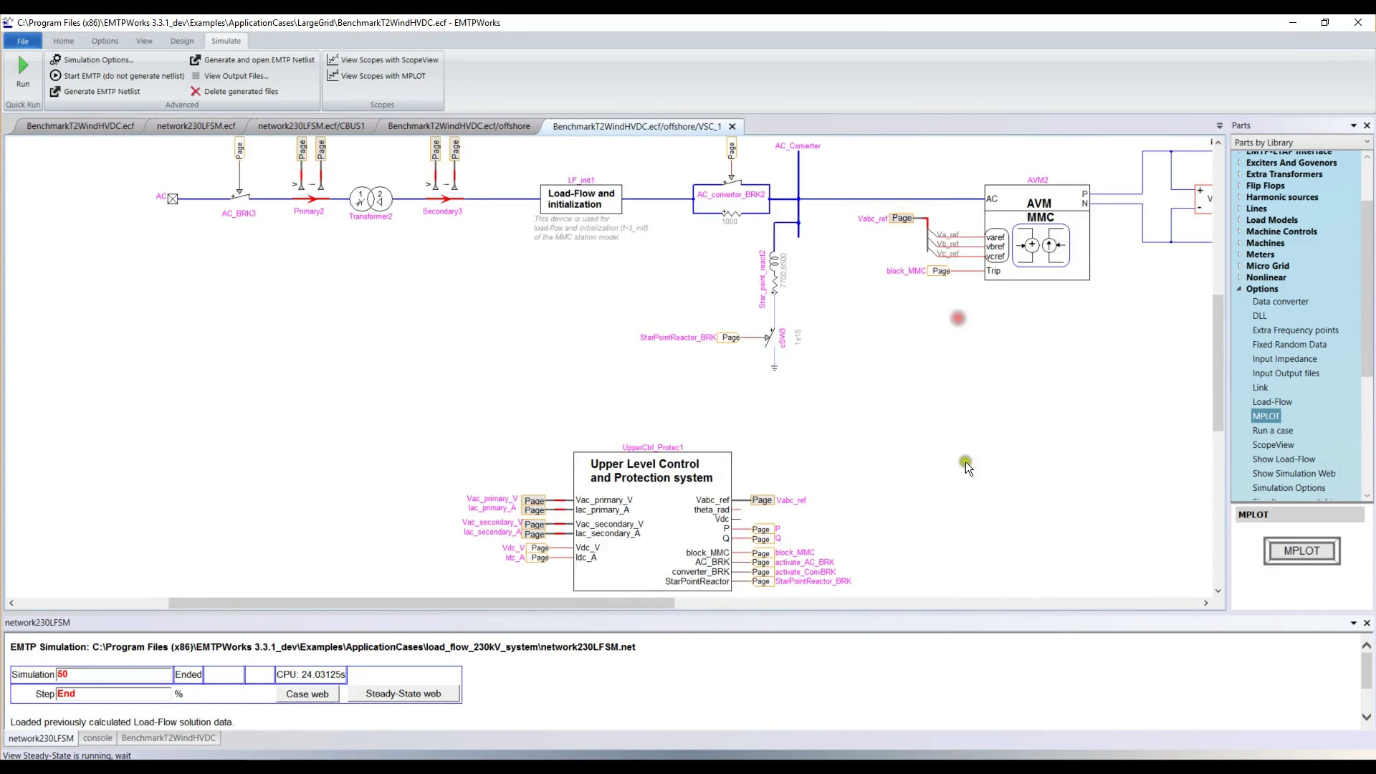
# Step: View VSC_1's Upper Level Control and its inner Upper Level Control, then close them
pyautogui.moveTo(972, 488); pyautogui.dragTo(882, 359)
pyautogui.doubleClick(1038, 476)
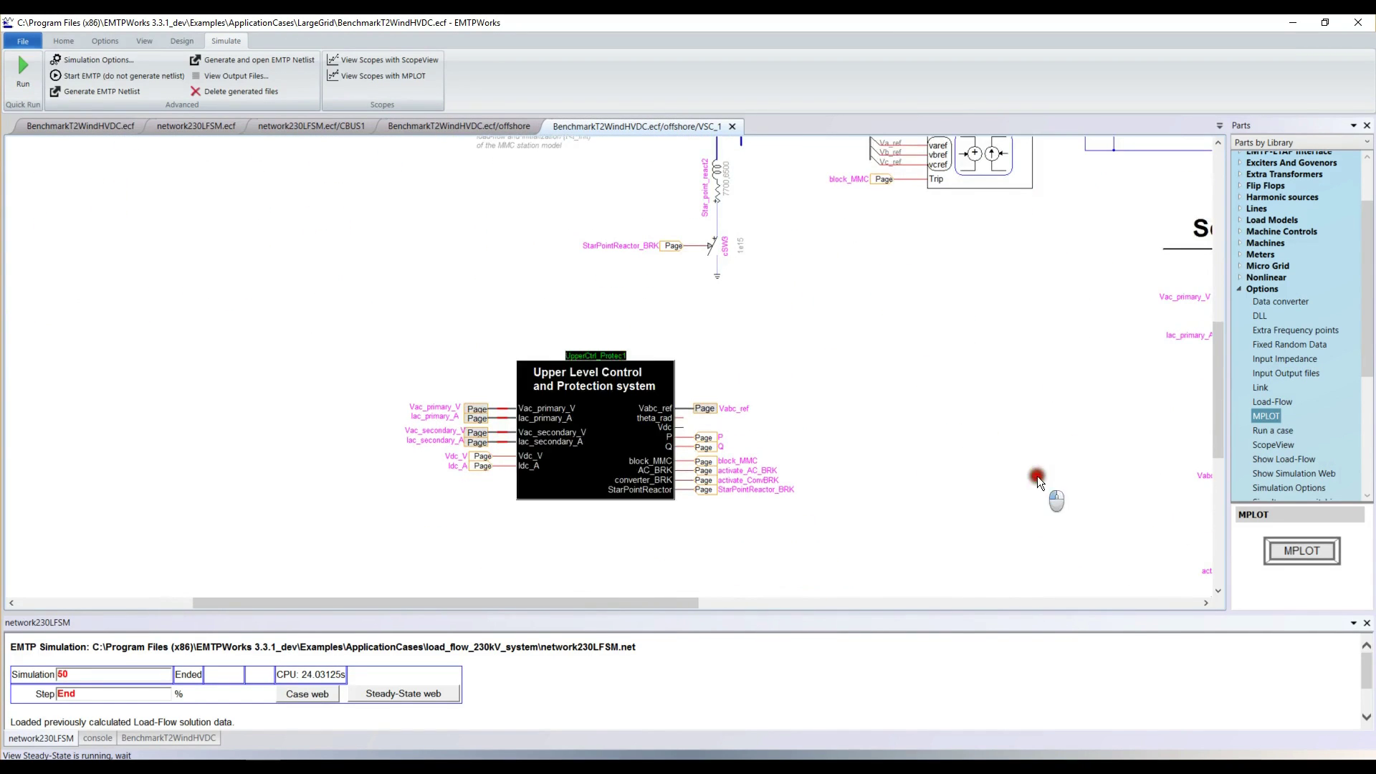
pyautogui.doubleClick(1133, 329)
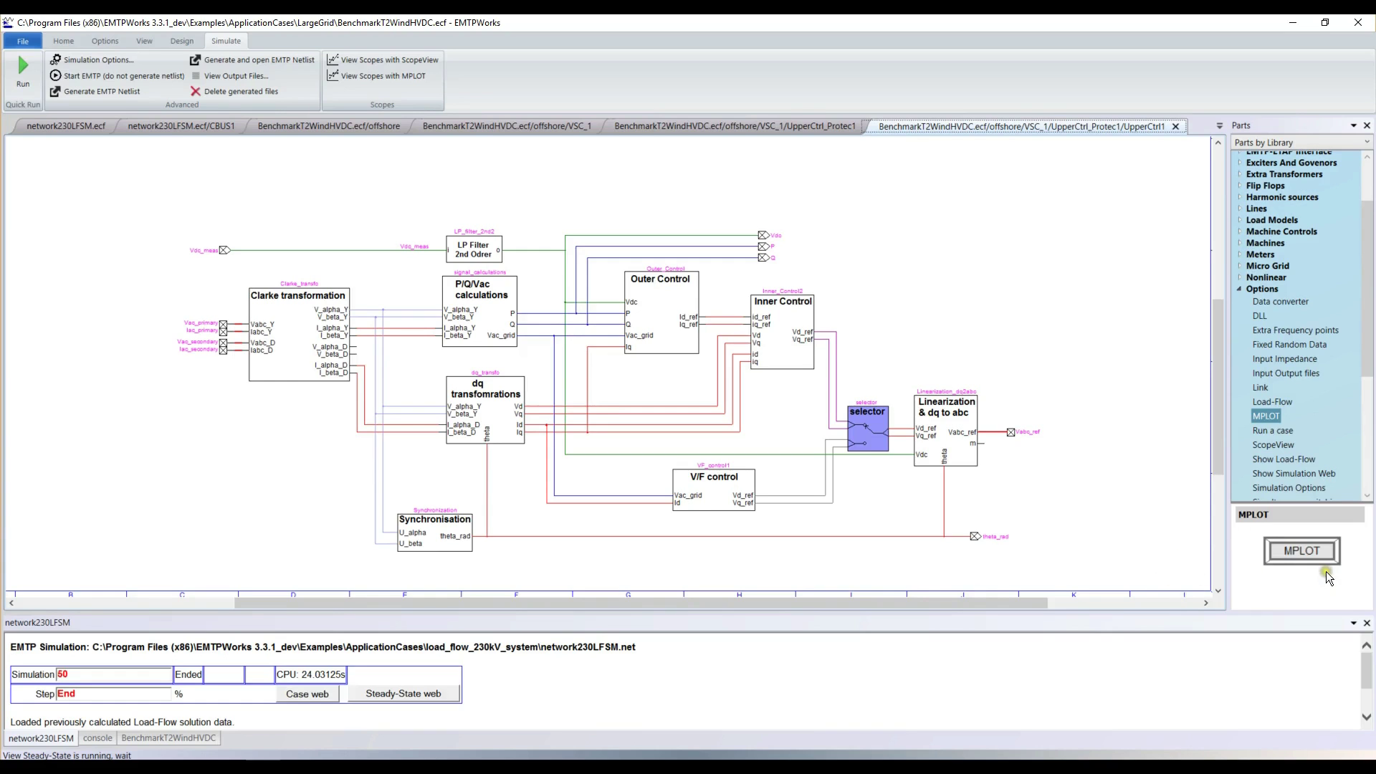
pyautogui.hotkey('ctrl', 'w')
pyautogui.hotkey('ctrl', 'w')
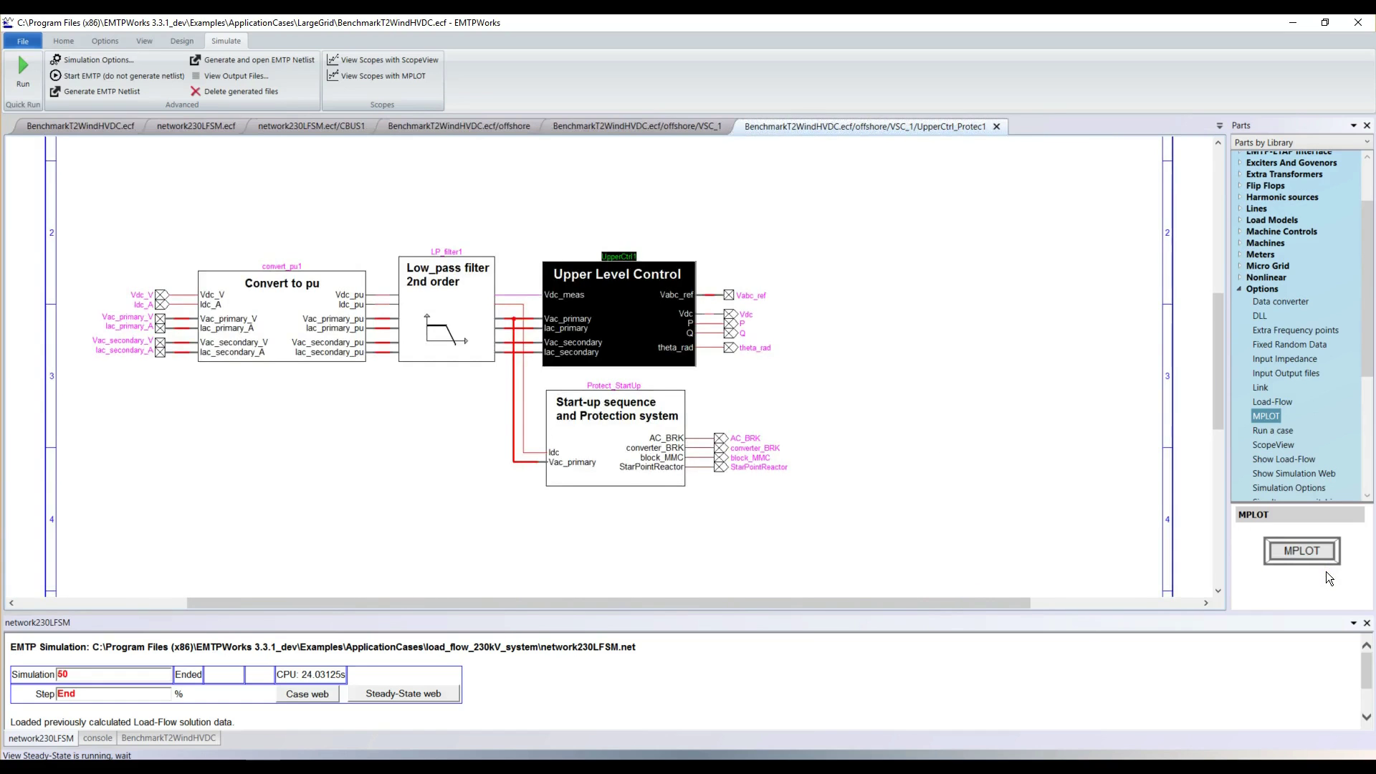
pyautogui.hotkey('ctrl', 'w')
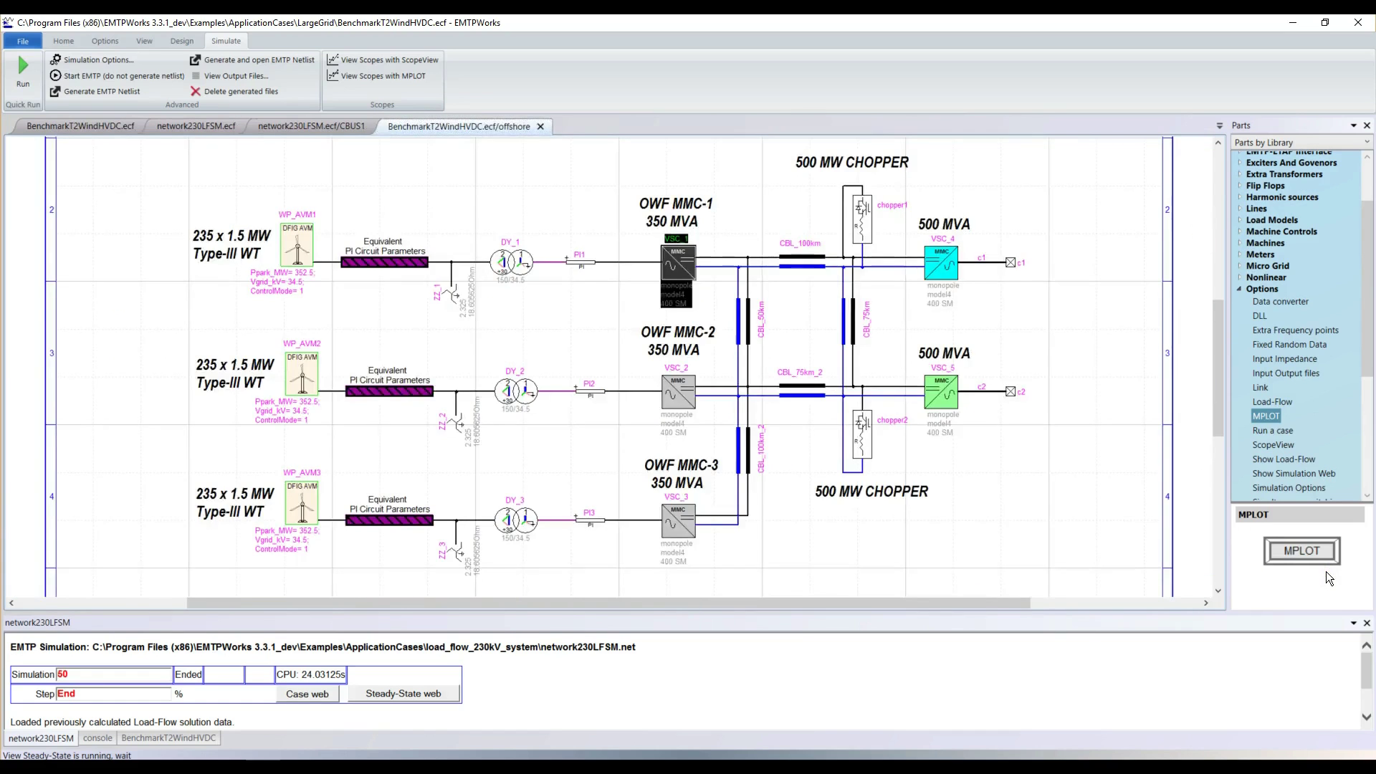
# Step: Keep Vac/f outer control on VSC_1, then close the offshore page and pan the main grid
pyautogui.doubleClick(1203, 286)
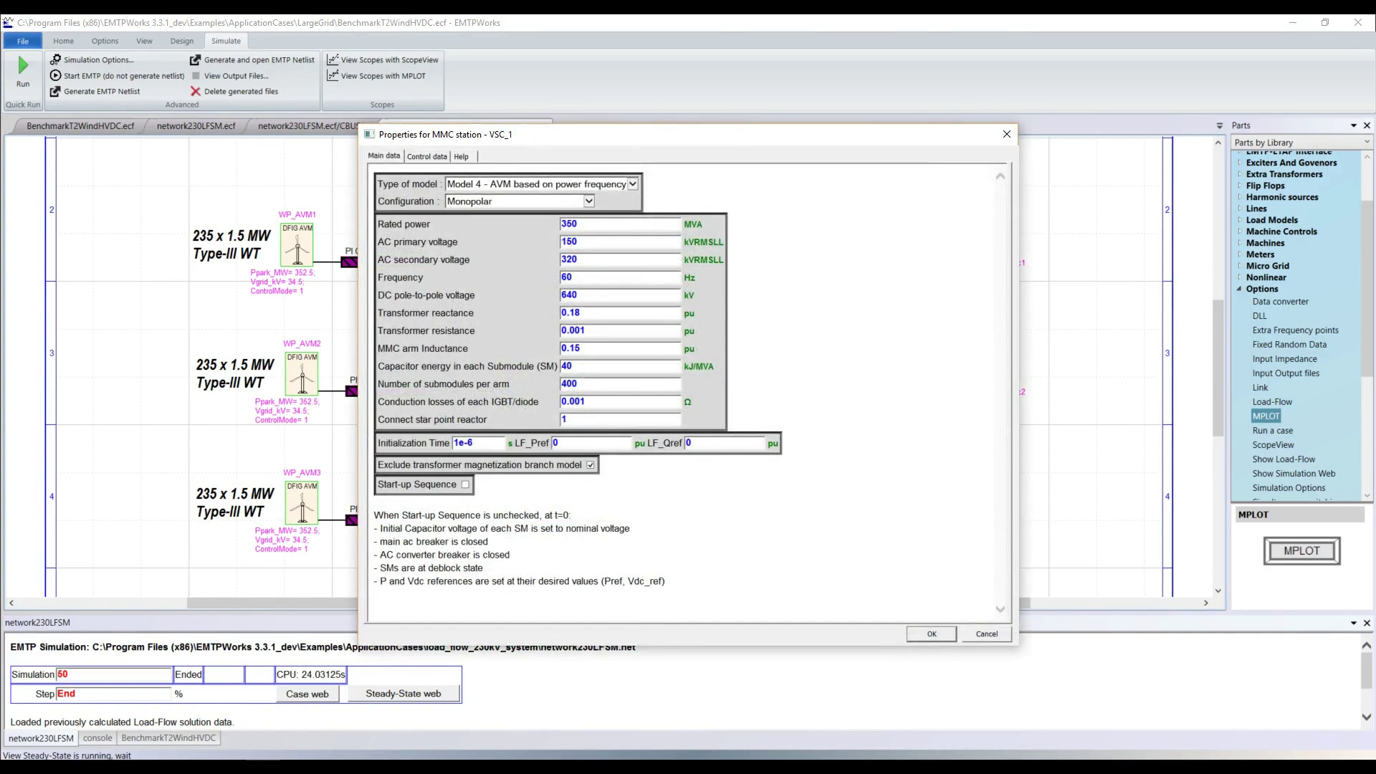
pyautogui.hotkey('ctrl', 'Tab')
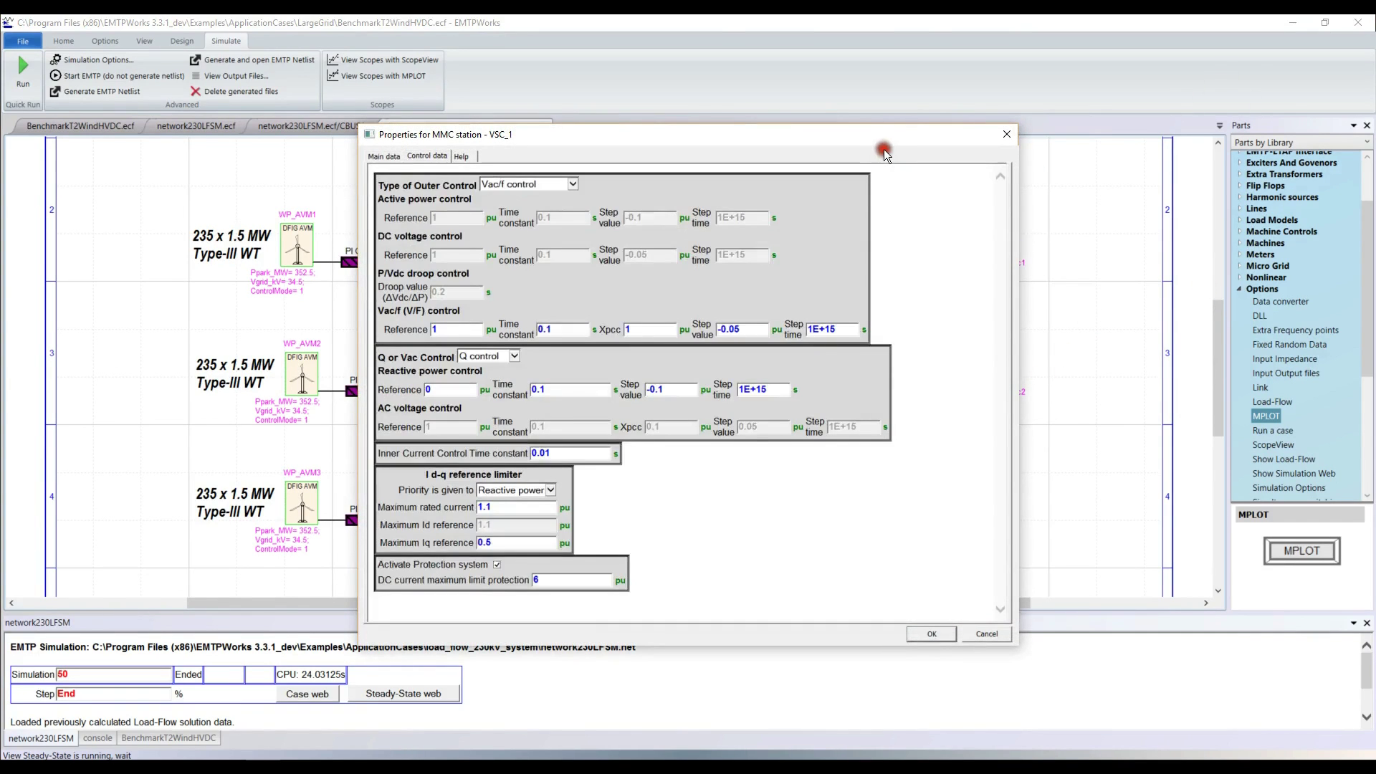
pyautogui.click(555, 185)
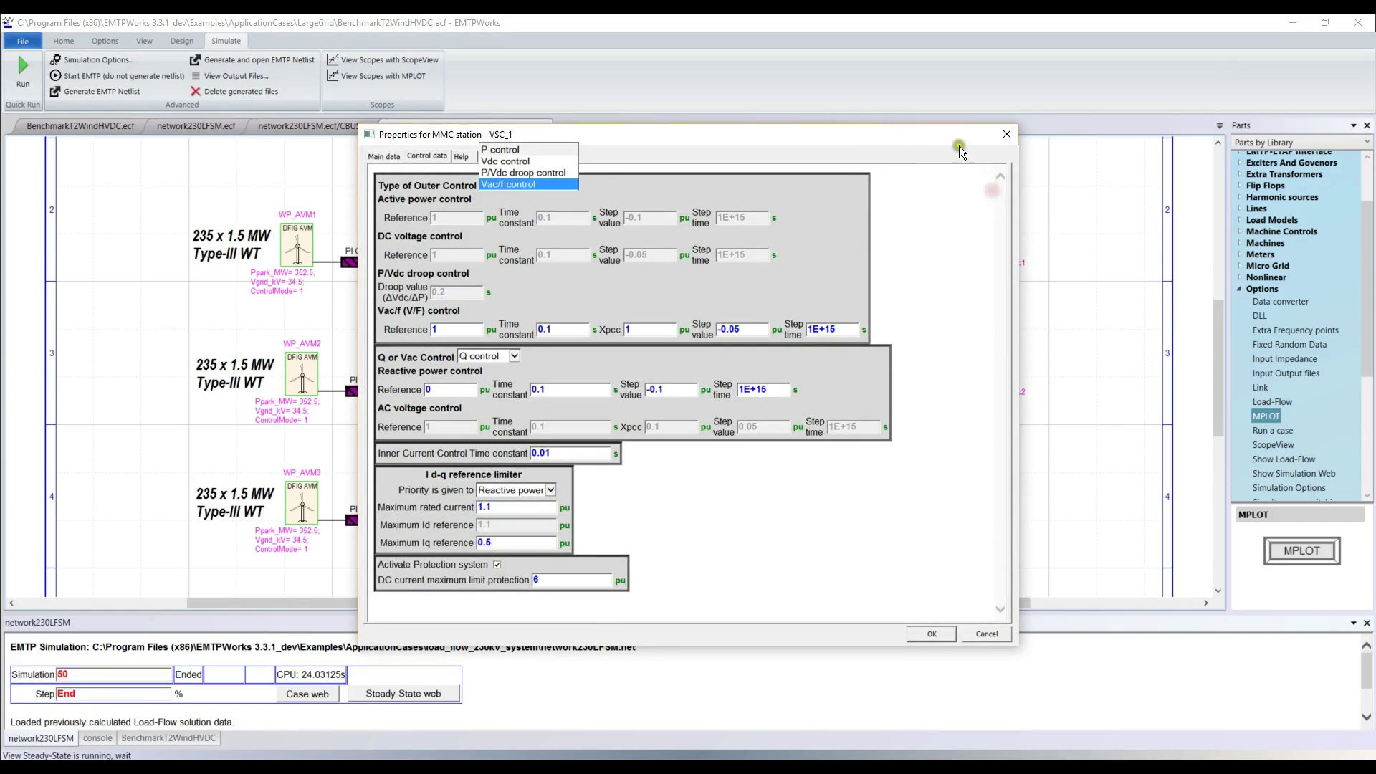
pyautogui.press('Return')
pyautogui.press('Return')
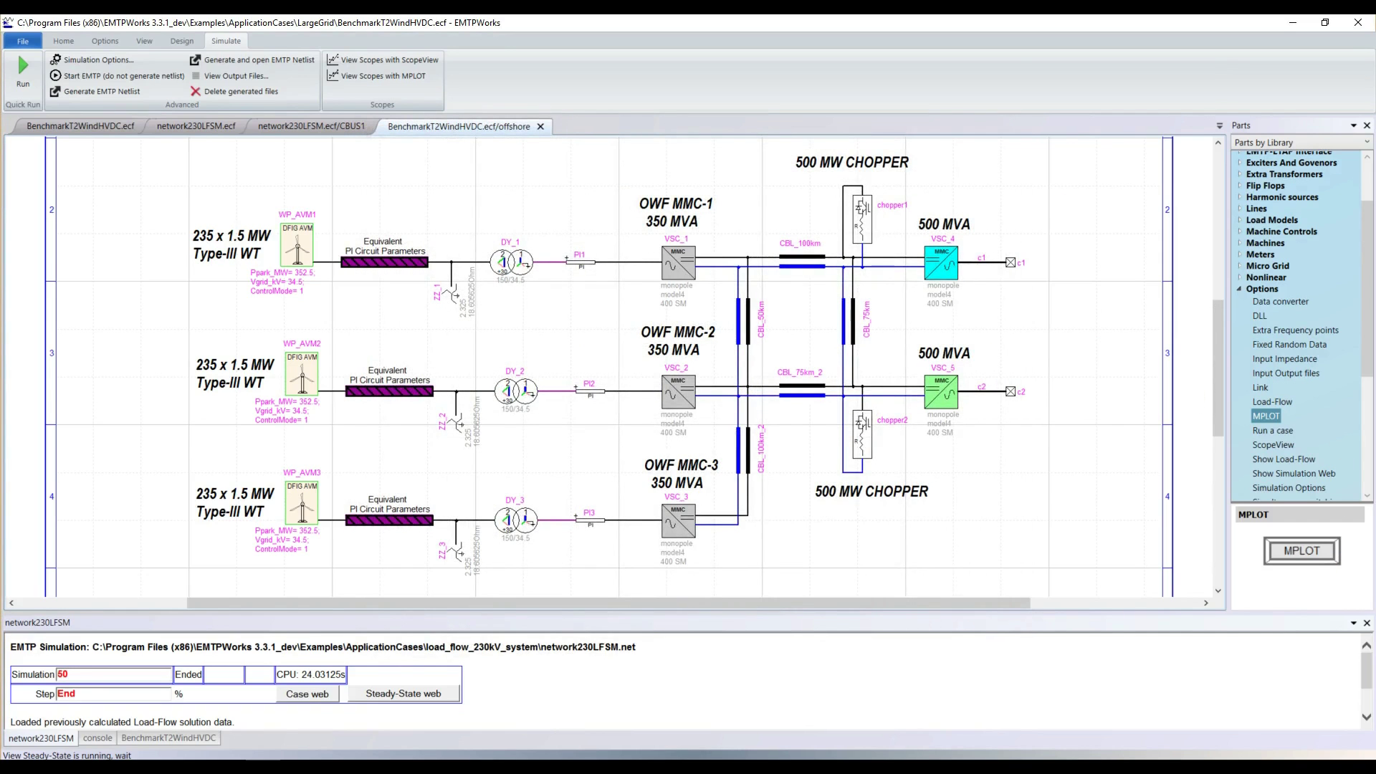
pyautogui.hotkey('ctrl', 'w')
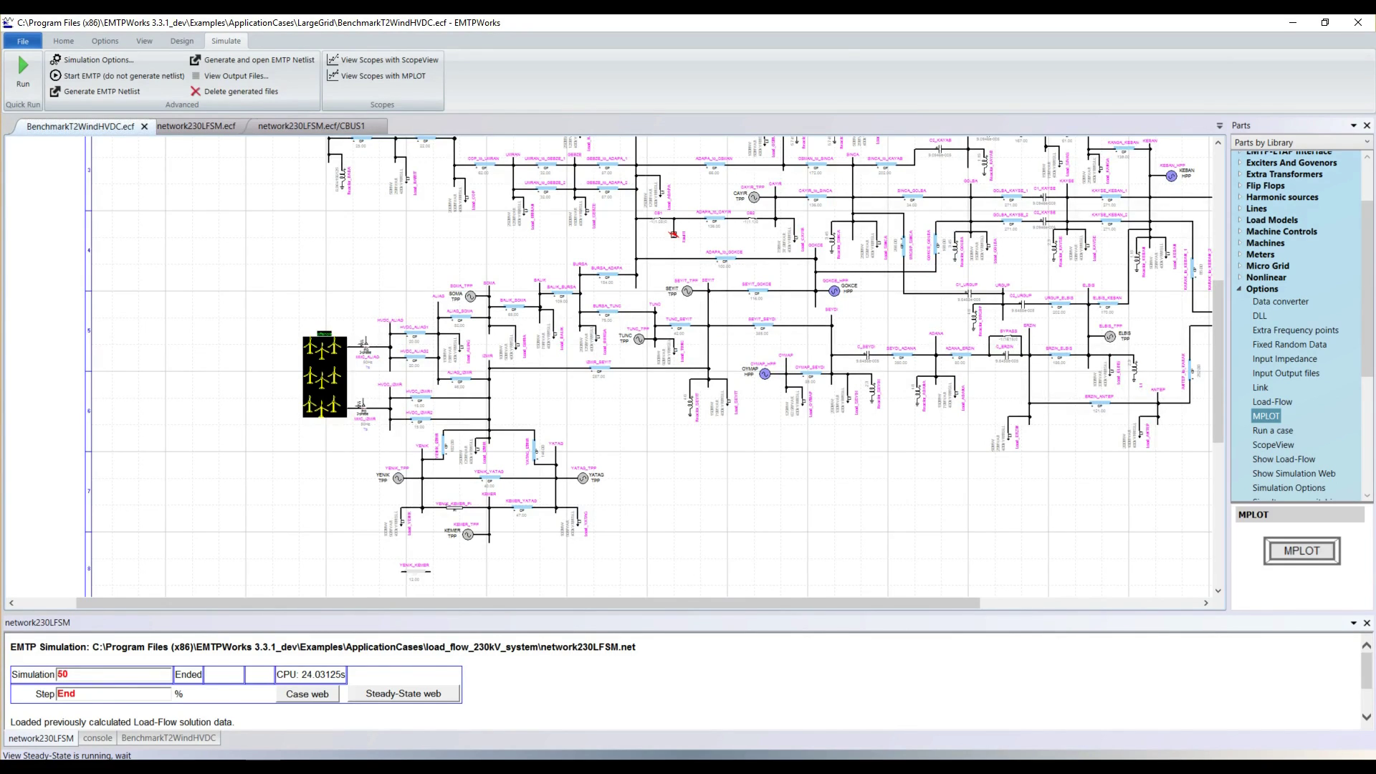
pyautogui.moveTo(932, 403)
pyautogui.mouseDown()
pyautogui.moveTo(903, 403)
pyautogui.moveTo(737, 523)
pyautogui.mouseUp()
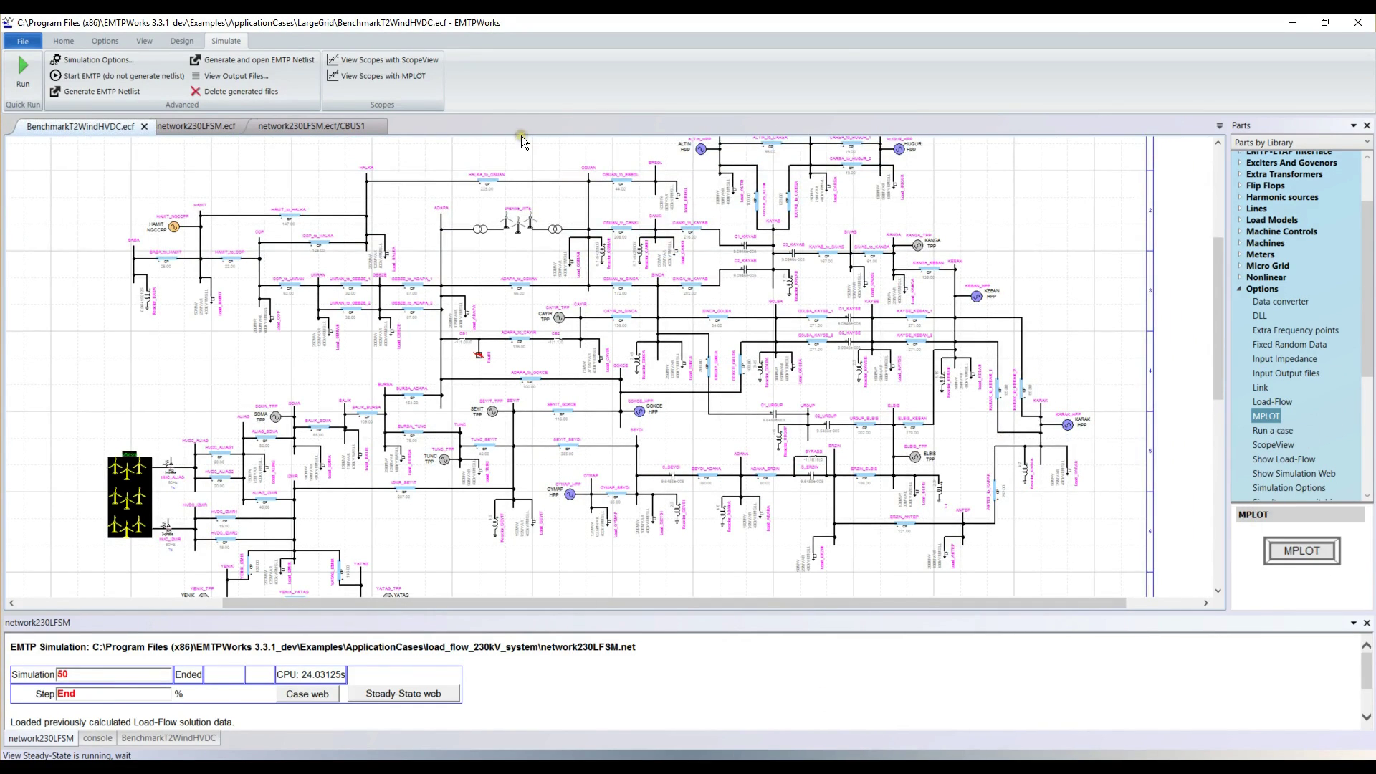
# Step: Run the simulation with a 50 µs time step for 3 s
pyautogui.click(98, 60)
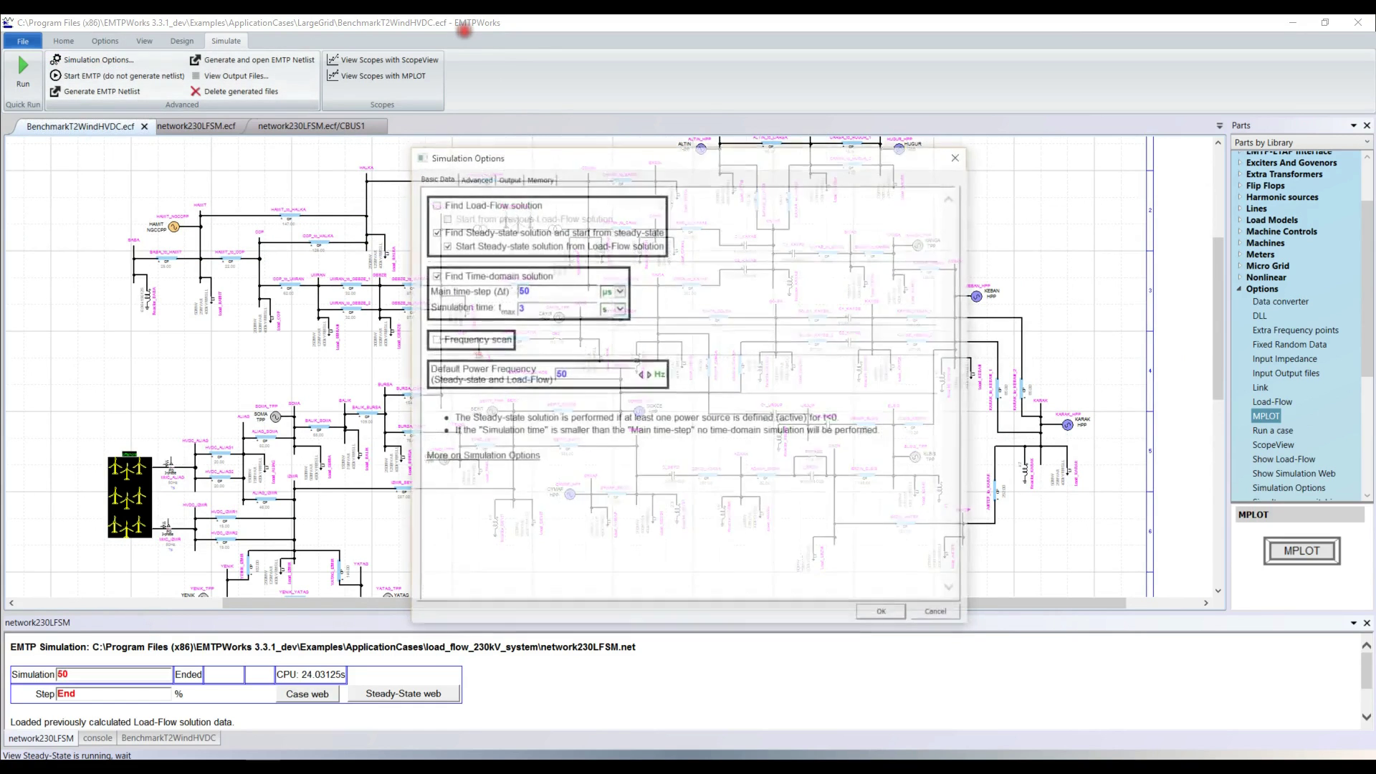
pyautogui.click(955, 158)
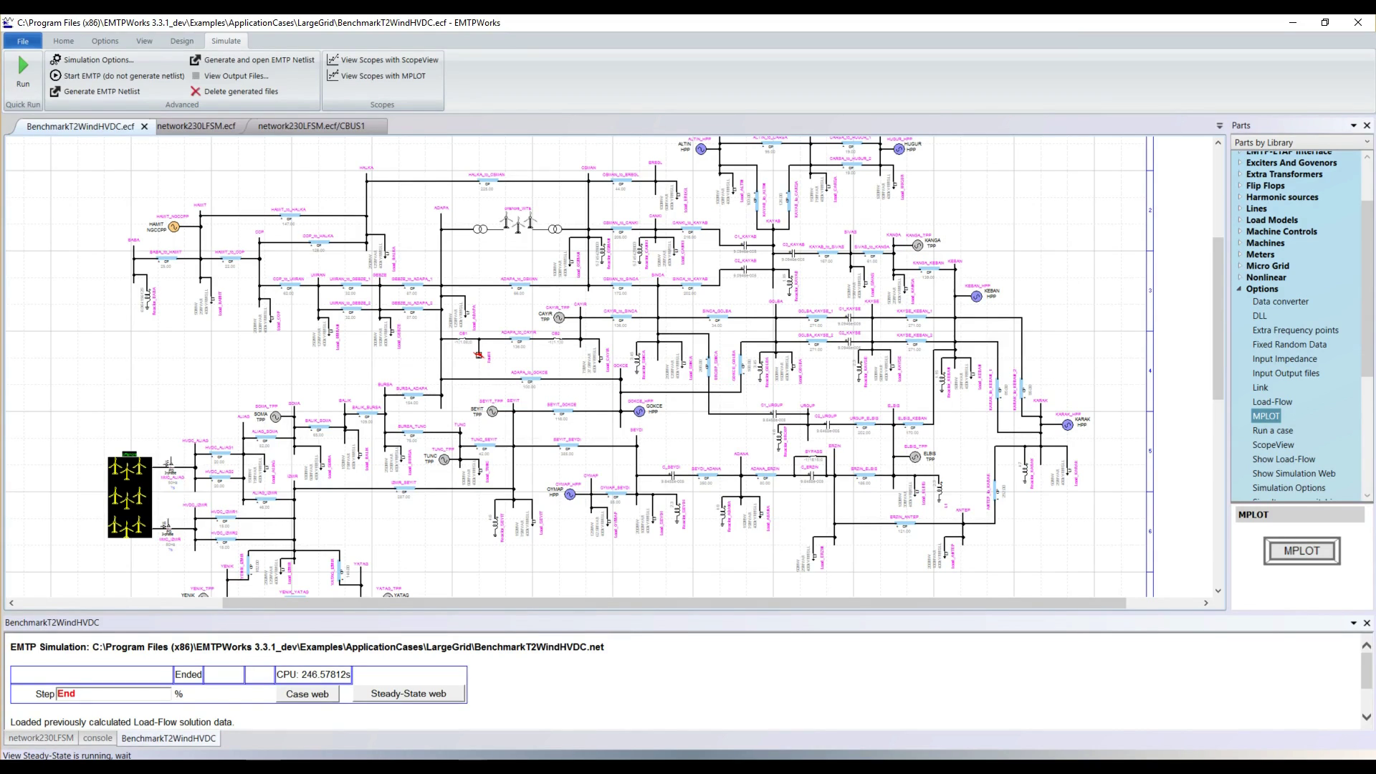
pyautogui.click(473, 767)
# Step: Quit the old ScopeView and load the new results with the LargeGrid.xml template
pyautogui.click(472, 665)
pyautogui.press('Return')
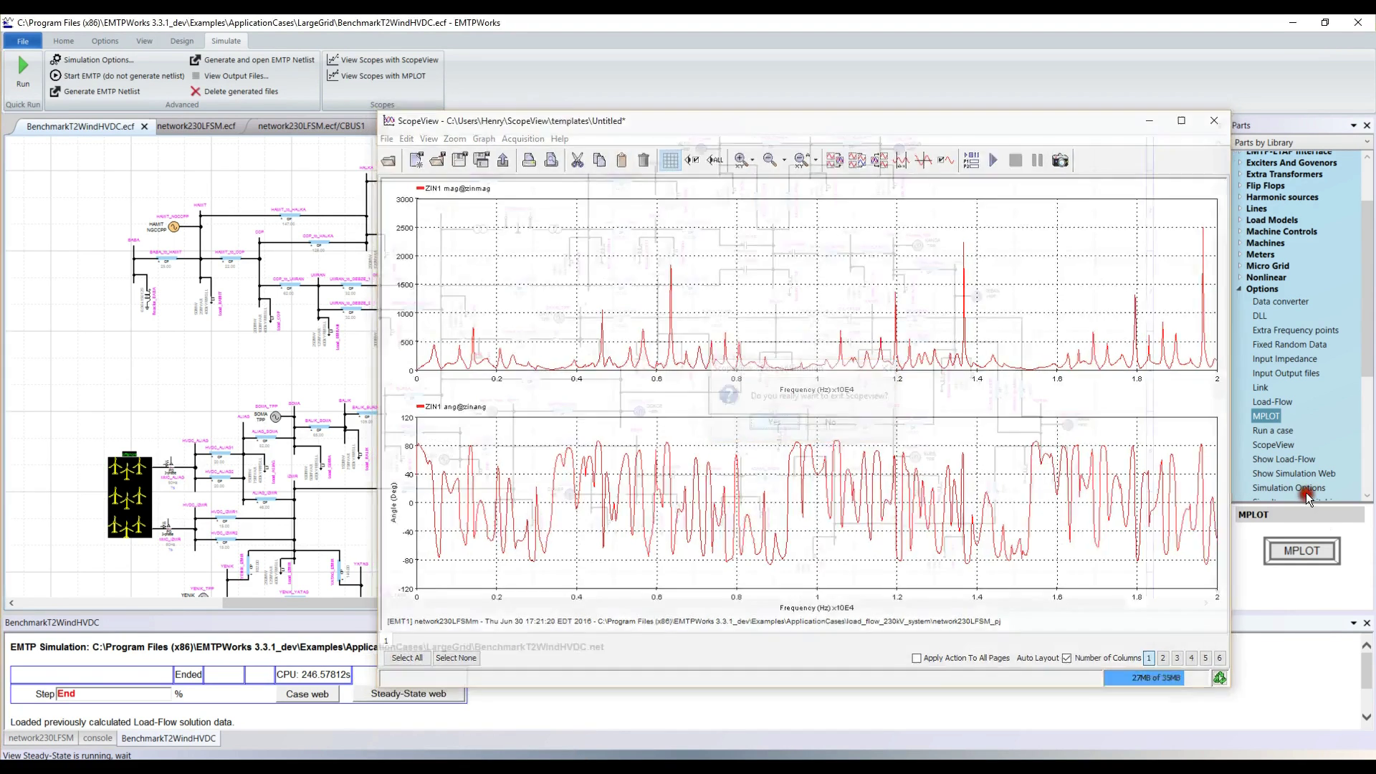
pyautogui.click(411, 60)
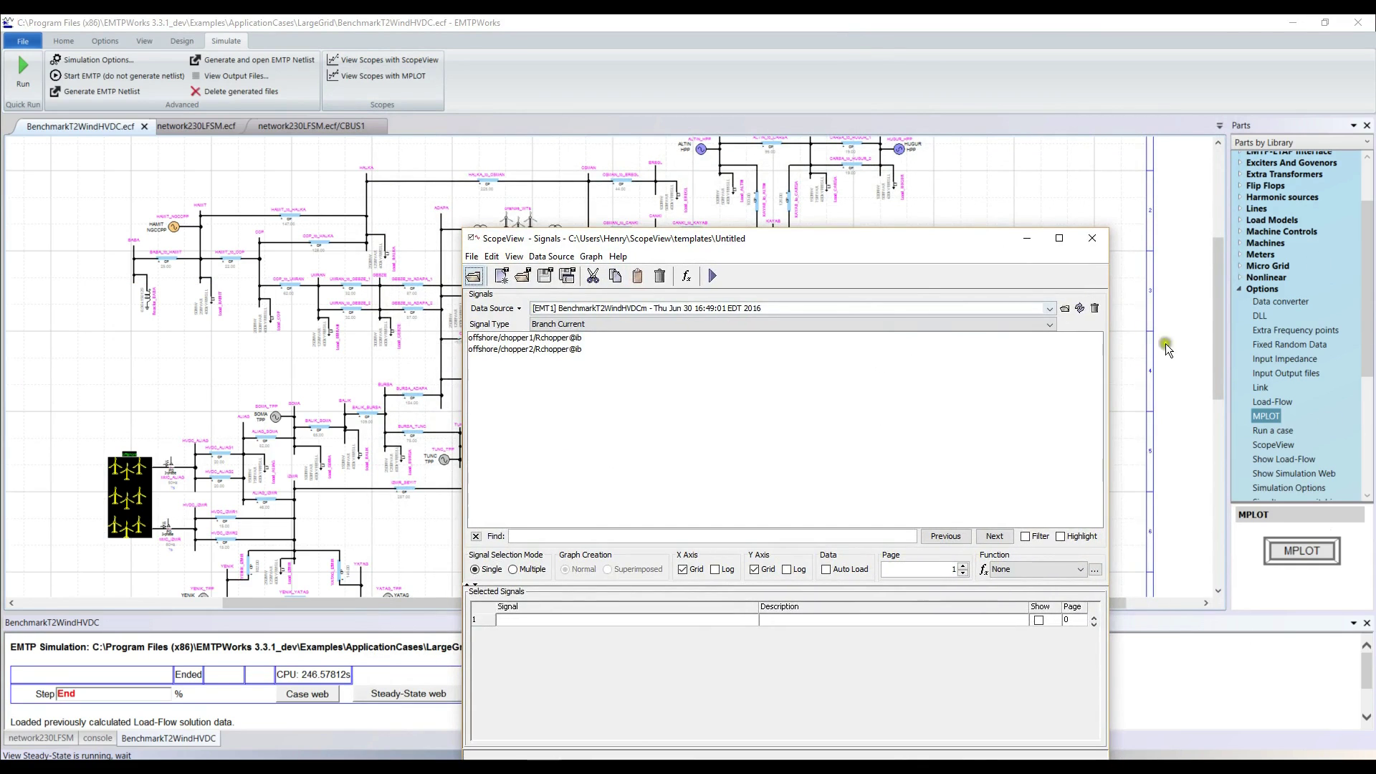
pyautogui.click(523, 276)
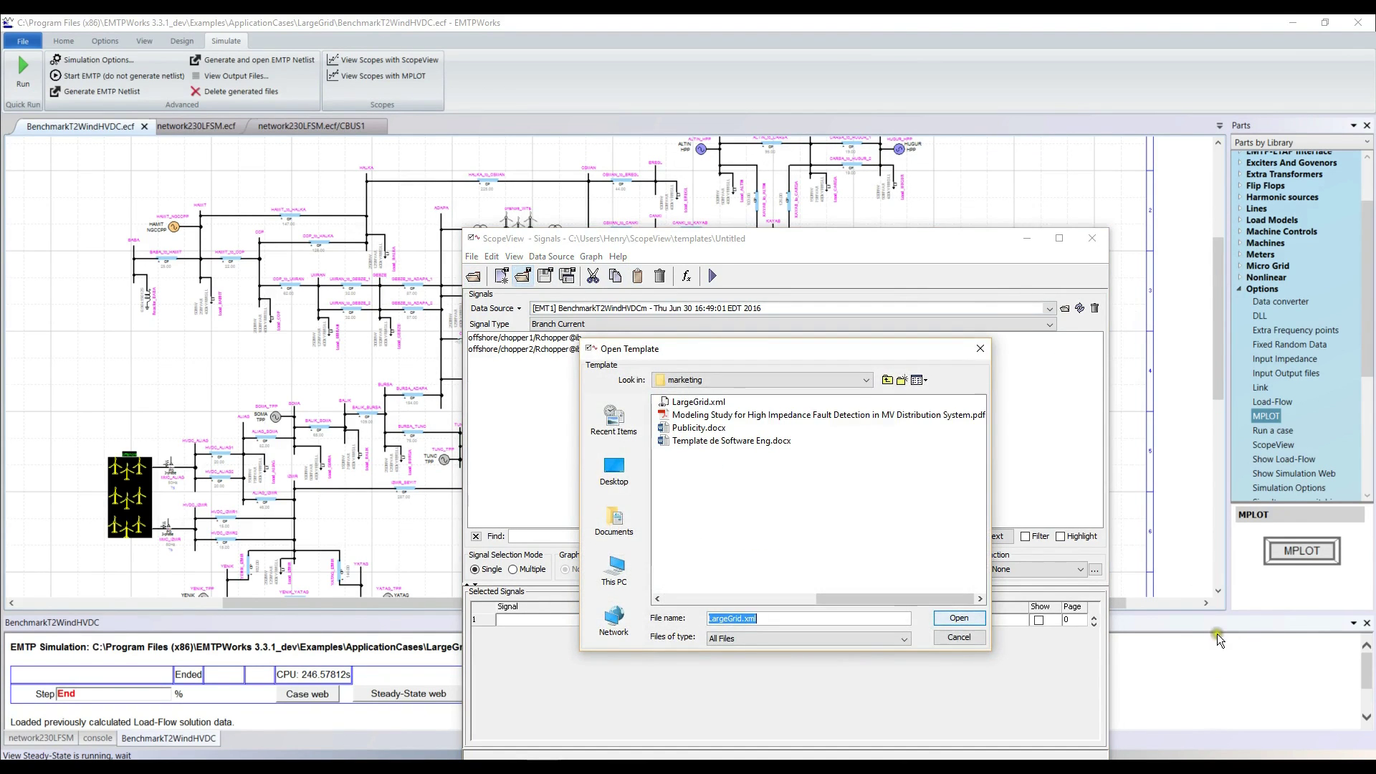
pyautogui.press('Return')
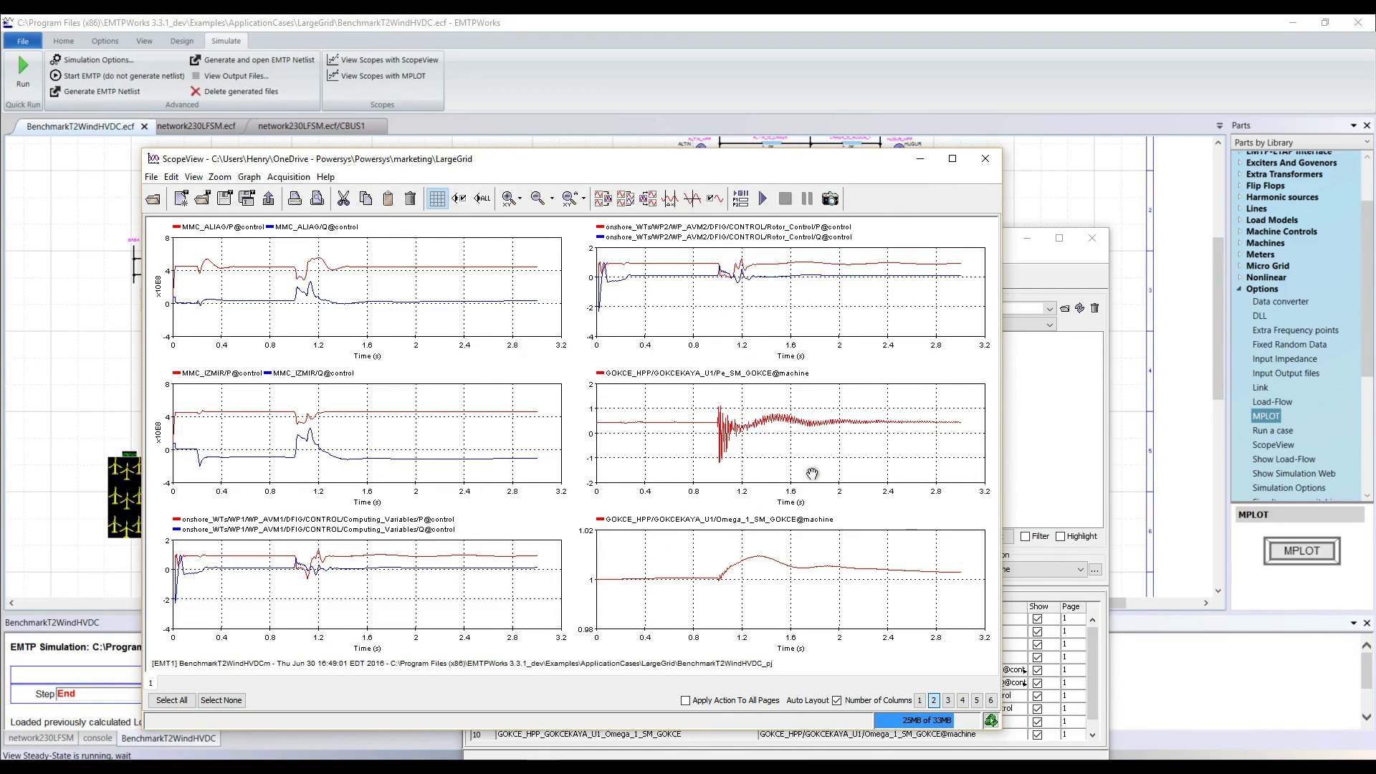
# Step: Review the six plots, including GOKCEKAYA machine power, and maximize the ScopeView window
pyautogui.click(1233, 369)
pyautogui.click(921, 674)
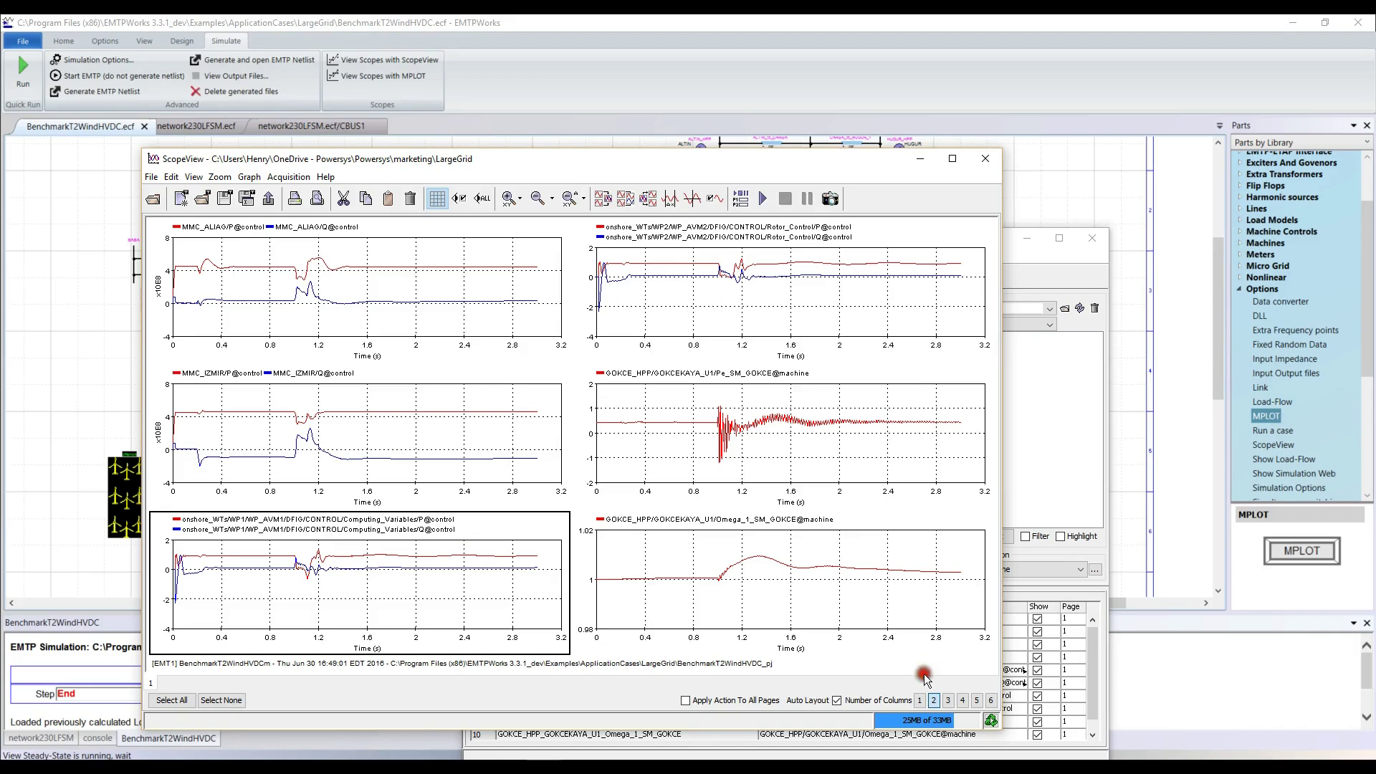
pyautogui.click(1196, 296)
pyautogui.click(1197, 296)
pyautogui.click(1203, 512)
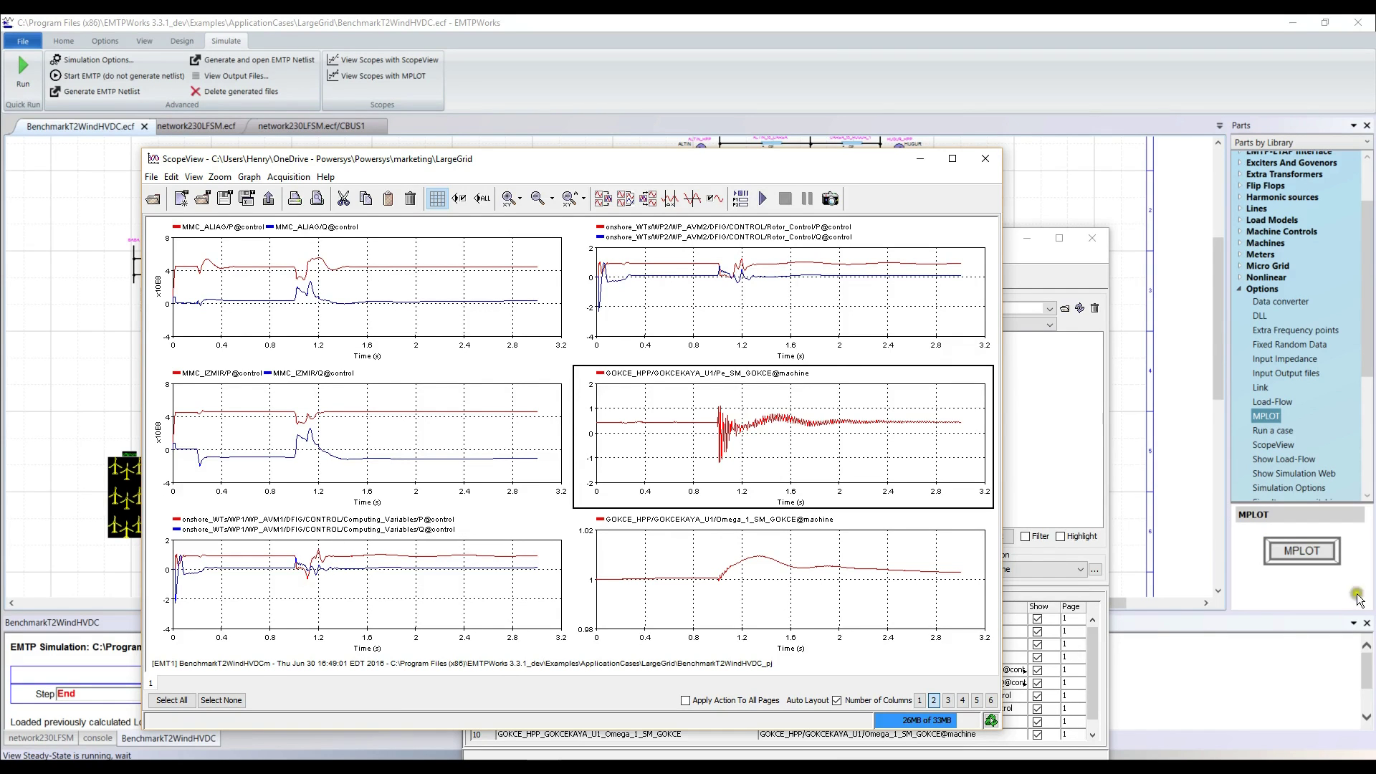
pyautogui.click(952, 159)
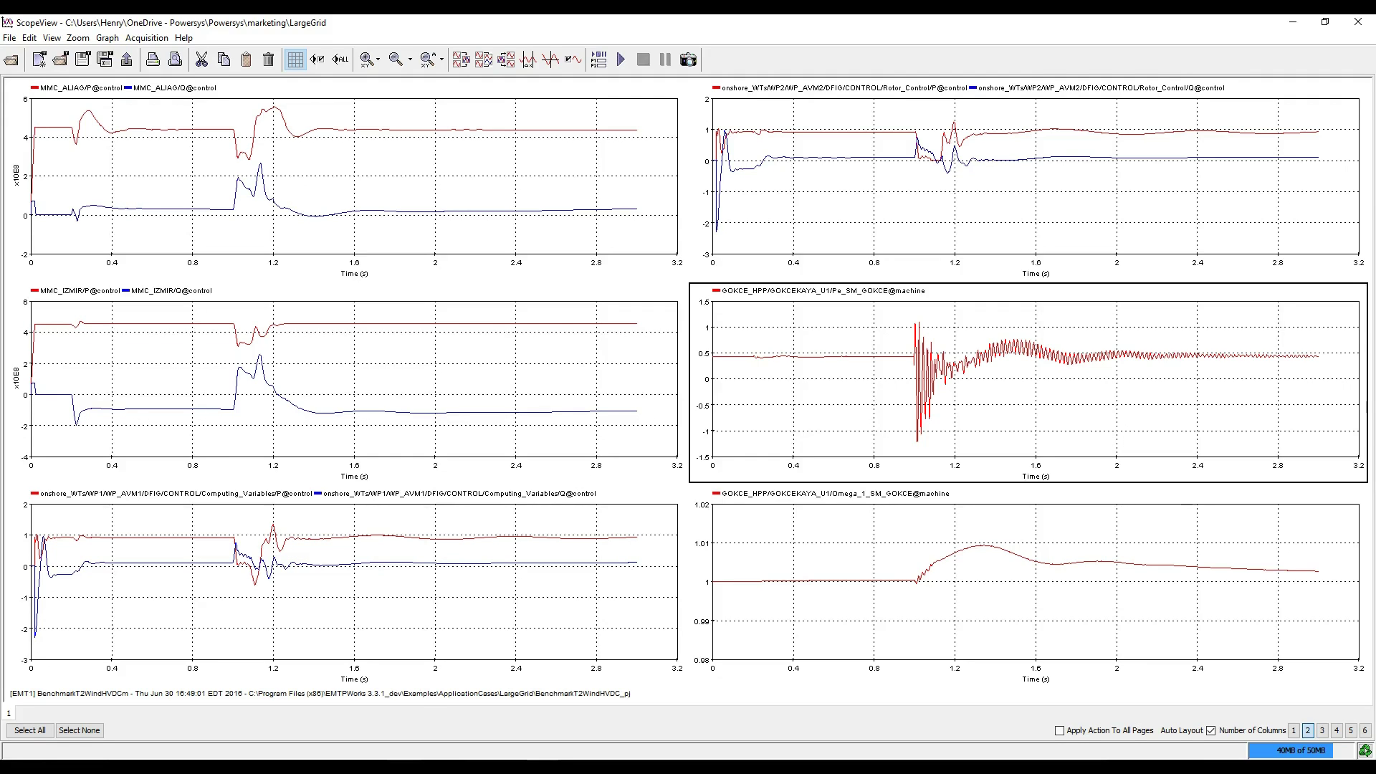
pyautogui.moveTo(438, 766)
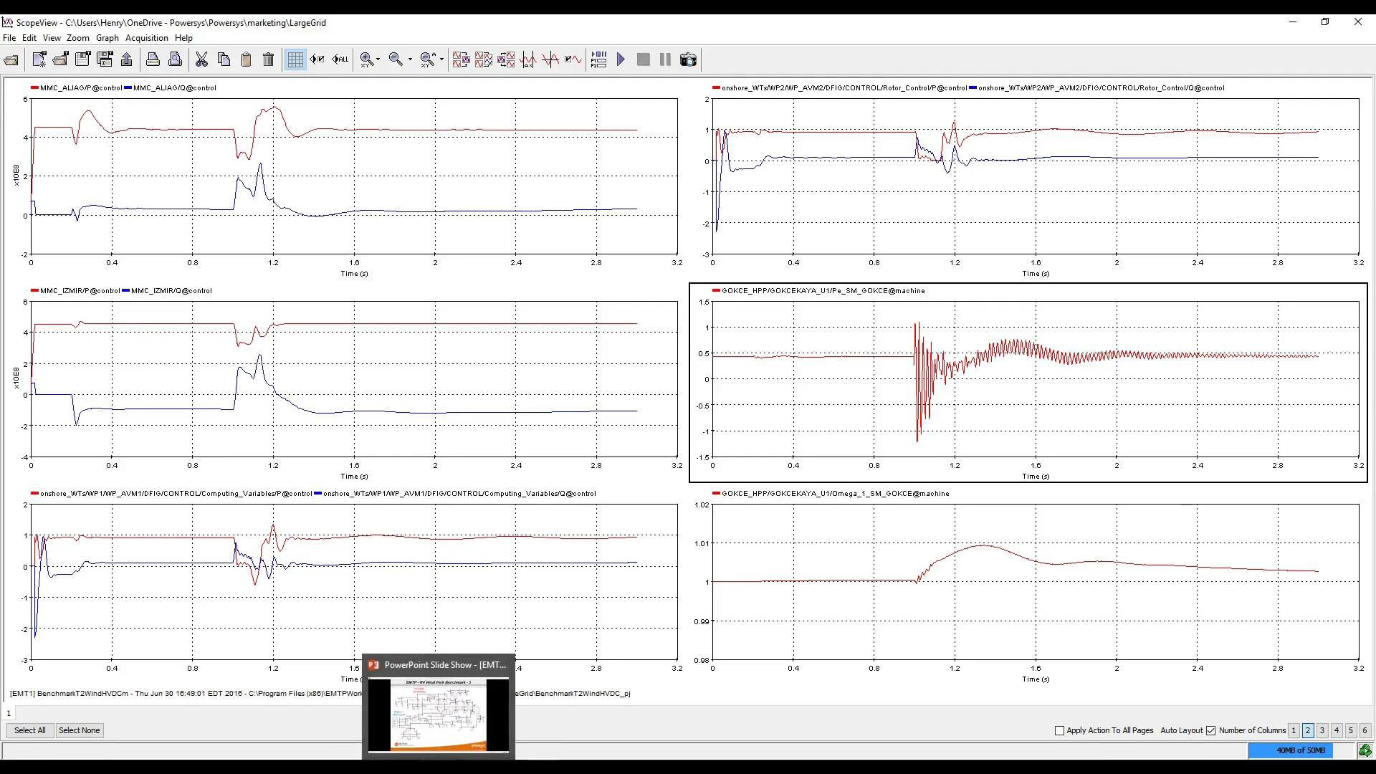